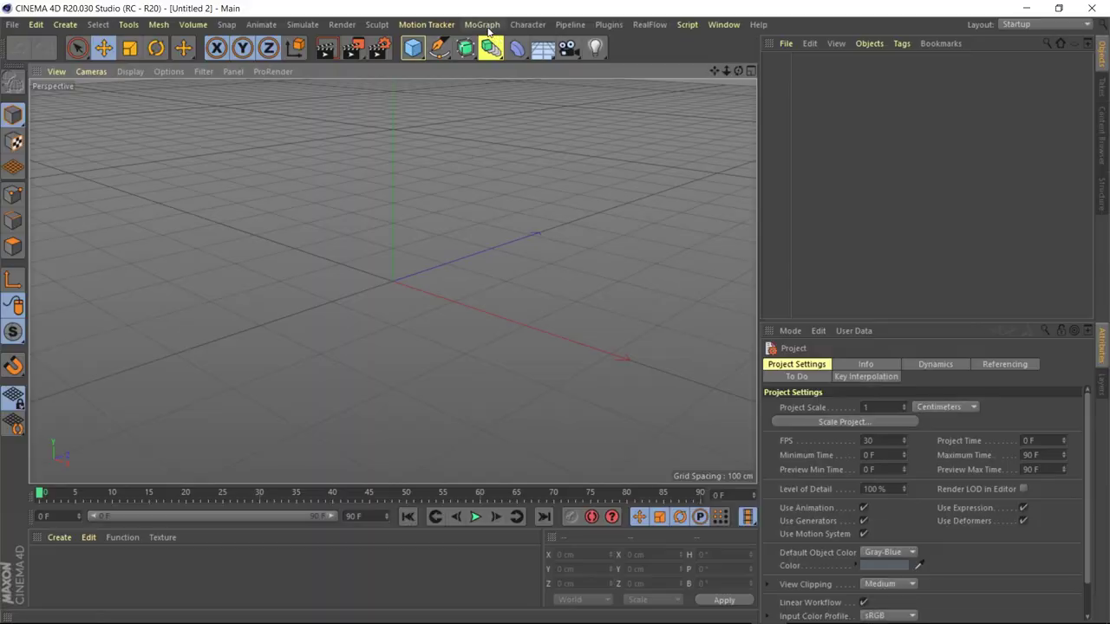
Add a MoText object reading 'C' in the Luckiest Guy font
{"action": "left_click", "coordinate": [481, 24]}
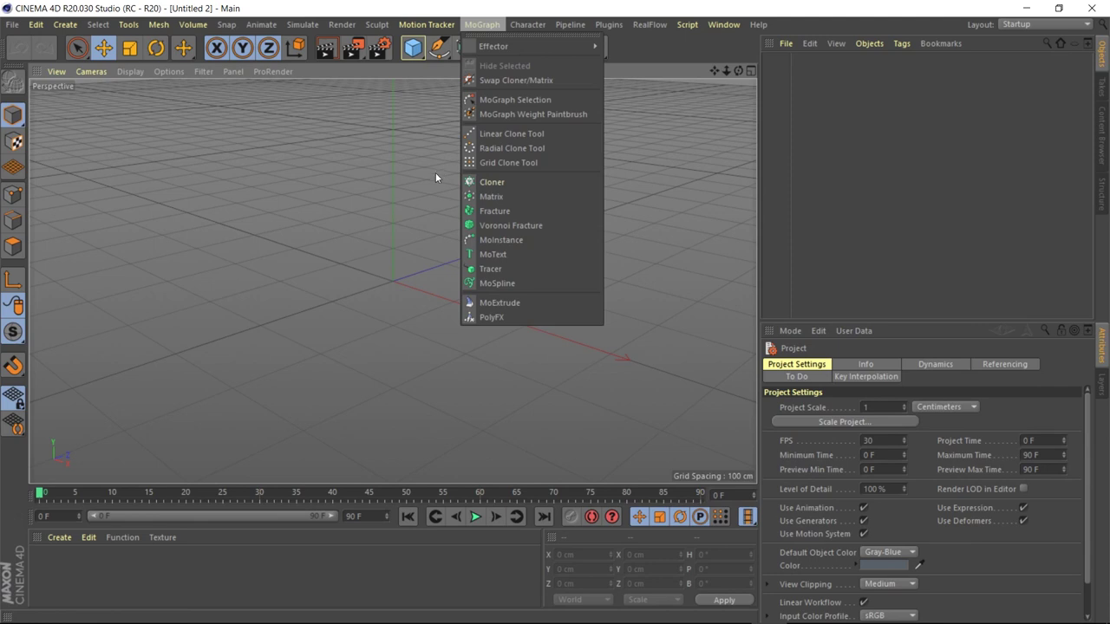
{"action": "left_click", "coordinate": [522, 255]}
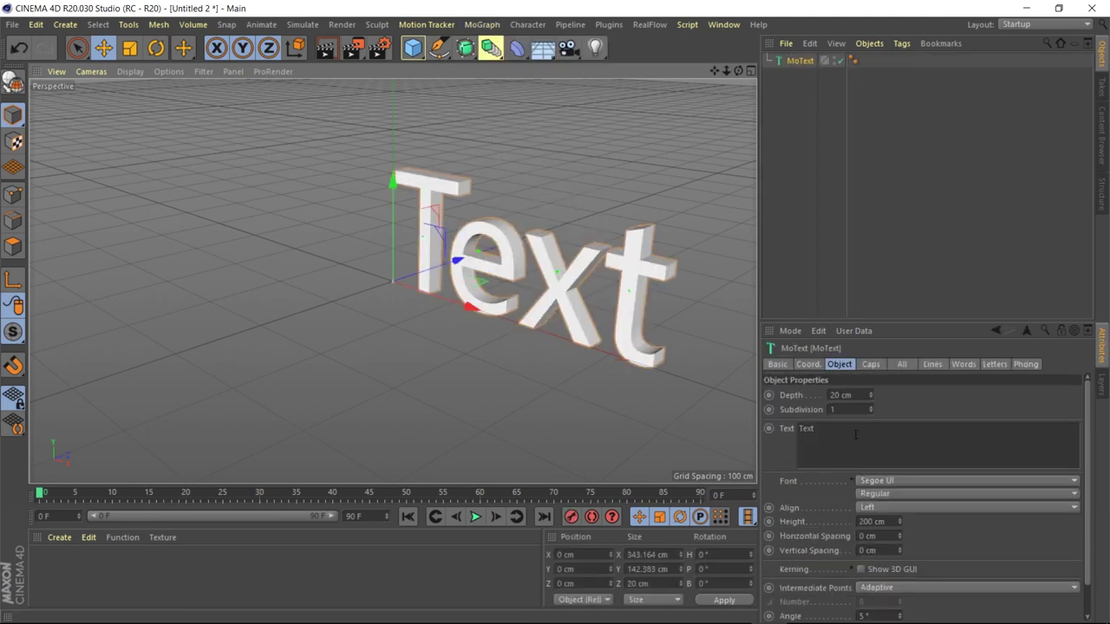
{"action": "type", "text": "C"}
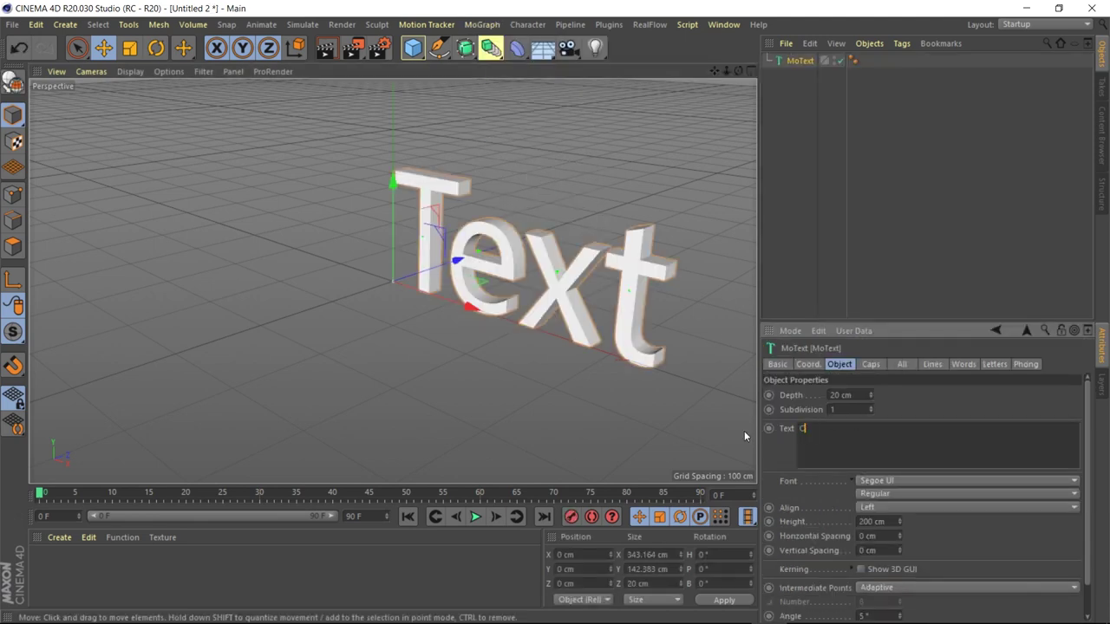
{"action": "left_click", "coordinate": [973, 481]}
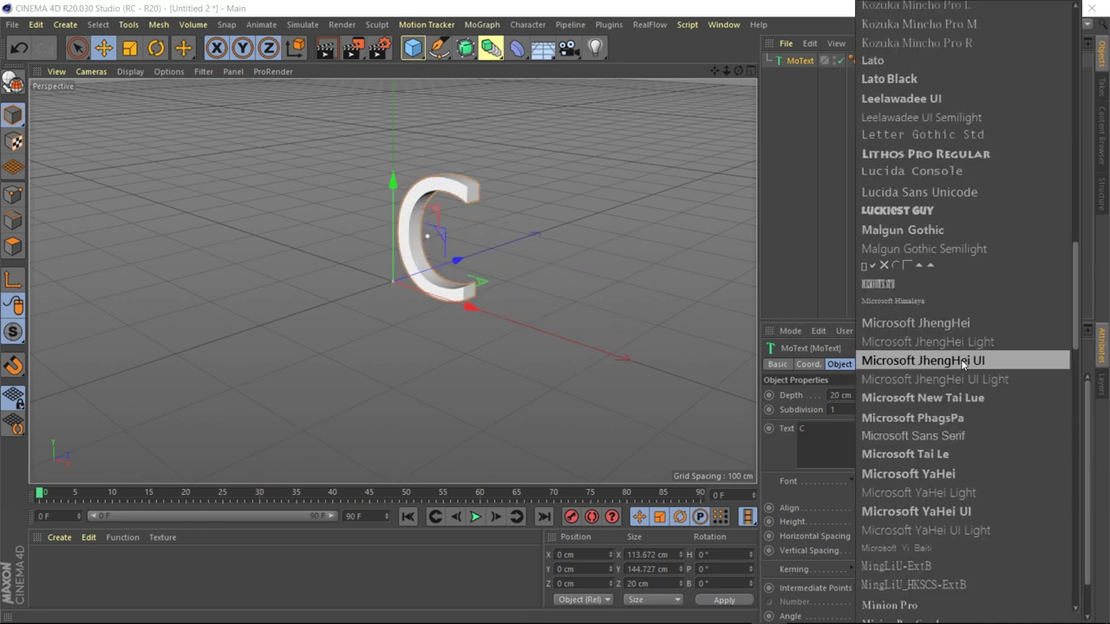
{"action": "left_click", "coordinate": [912, 212]}
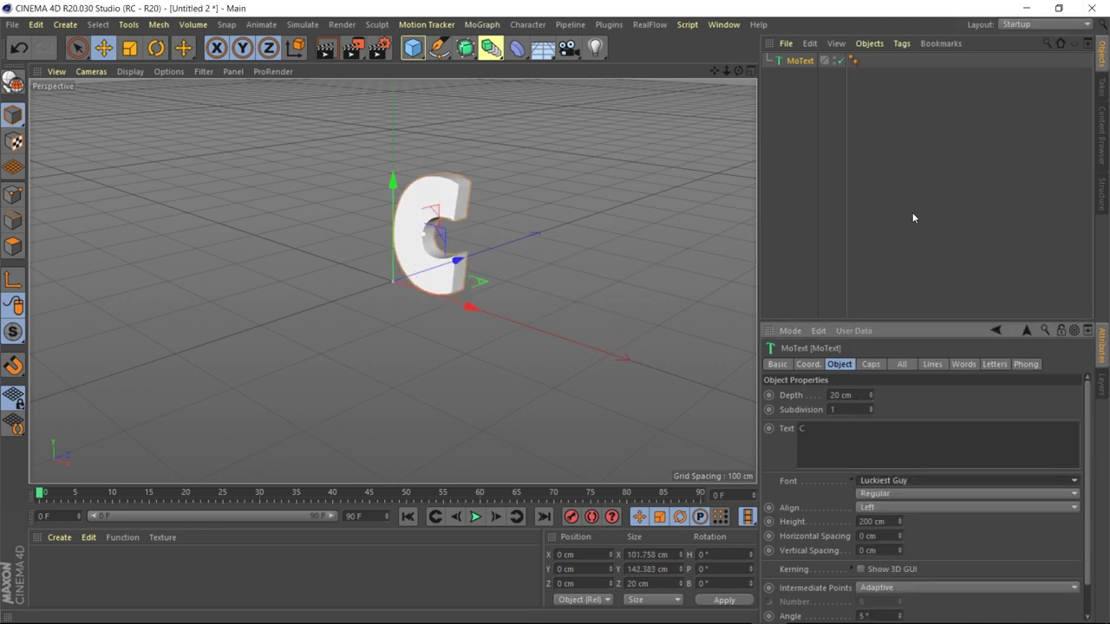
Set intermediate points to Subdivided and display the viewport as Gouraud Shading (Lines)
{"action": "scroll", "coordinate": [973, 553], "scroll_direction": "down", "scroll_amount": 1}
{"action": "left_click", "coordinate": [973, 553]}
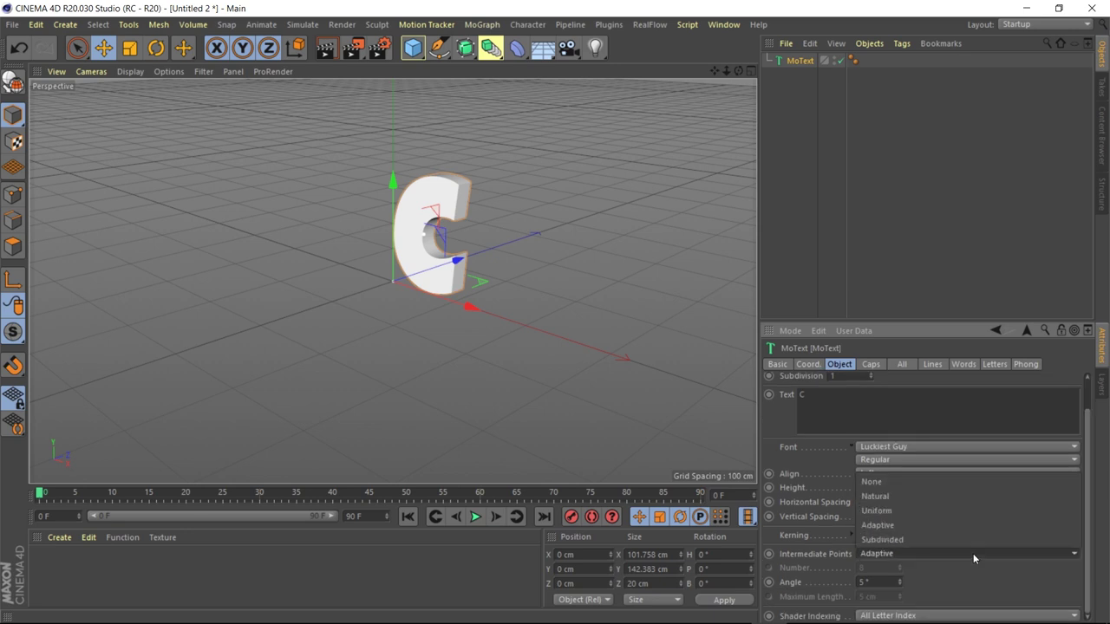
{"action": "left_click", "coordinate": [973, 537]}
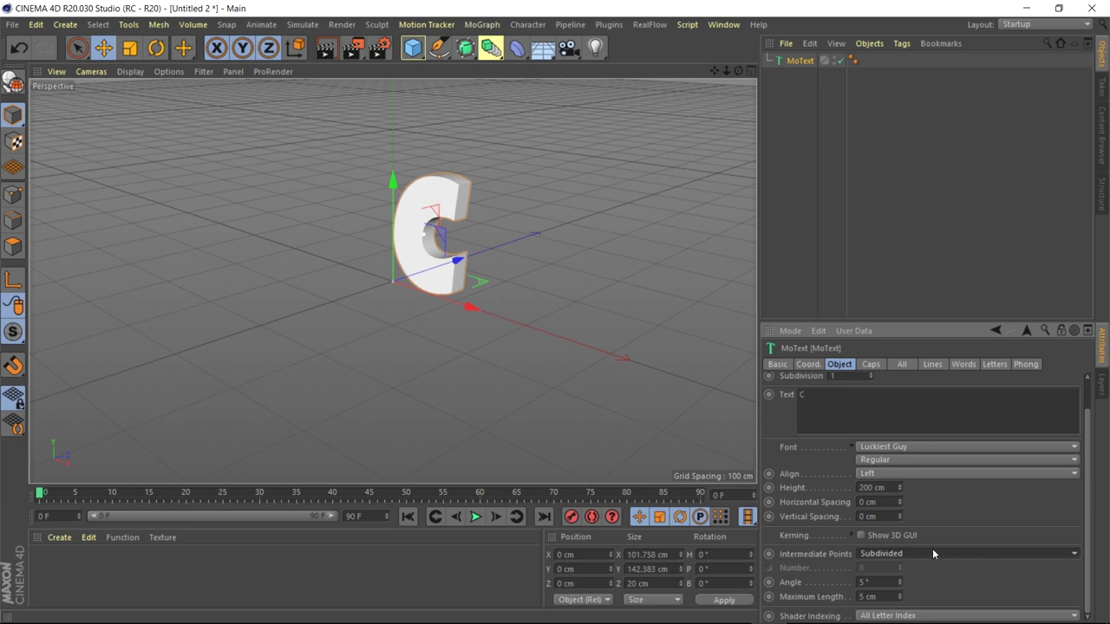
{"action": "left_click", "coordinate": [130, 71]}
{"action": "left_click", "coordinate": [180, 111]}
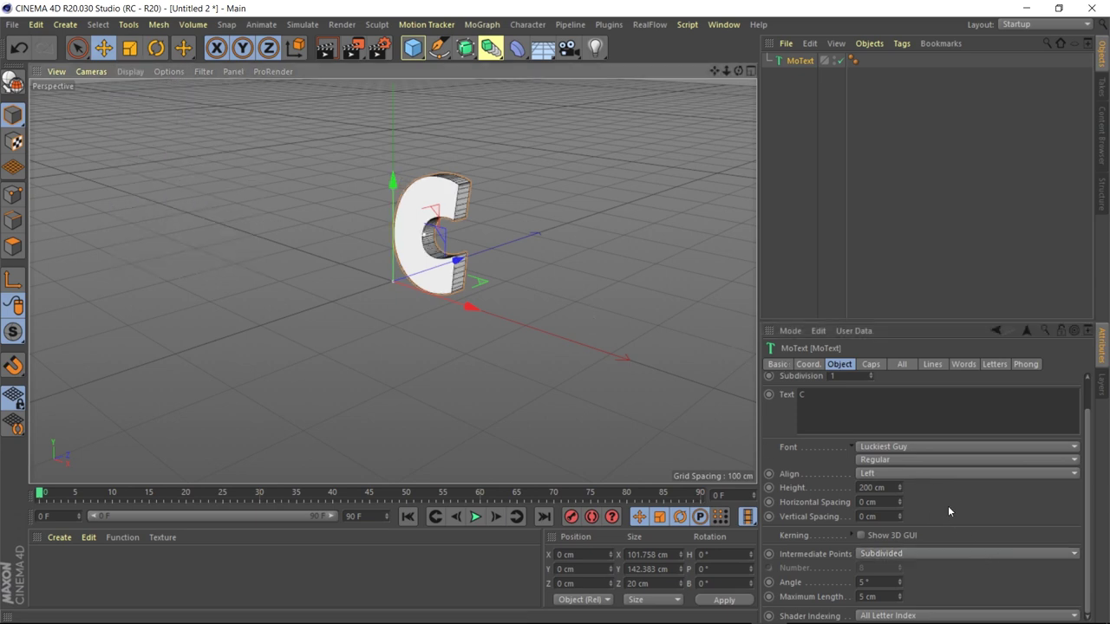
Make the caps Quadrangles on a regular grid with 2 cm width
{"action": "left_click", "coordinate": [871, 364]}
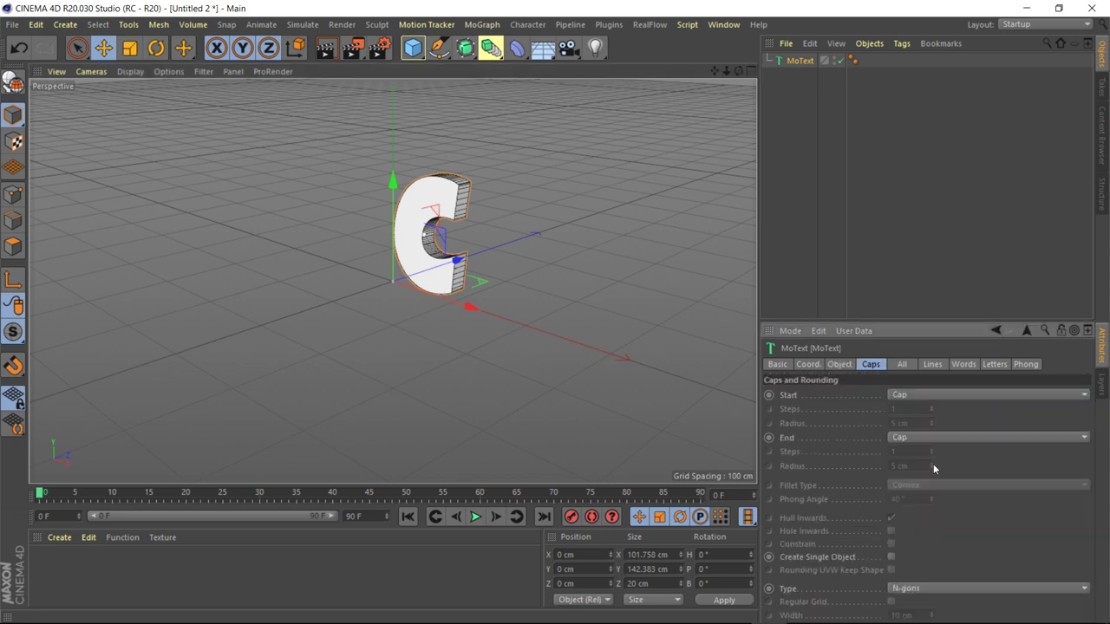
{"action": "left_click", "coordinate": [1016, 589]}
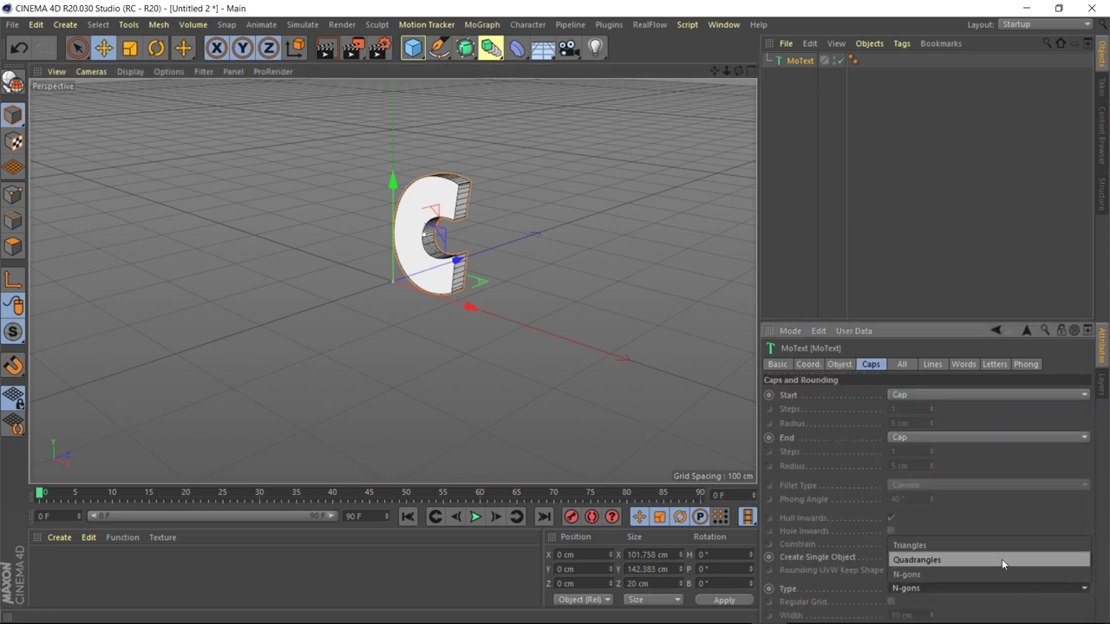
{"action": "left_click", "coordinate": [1001, 559]}
{"action": "left_click", "coordinate": [892, 603]}
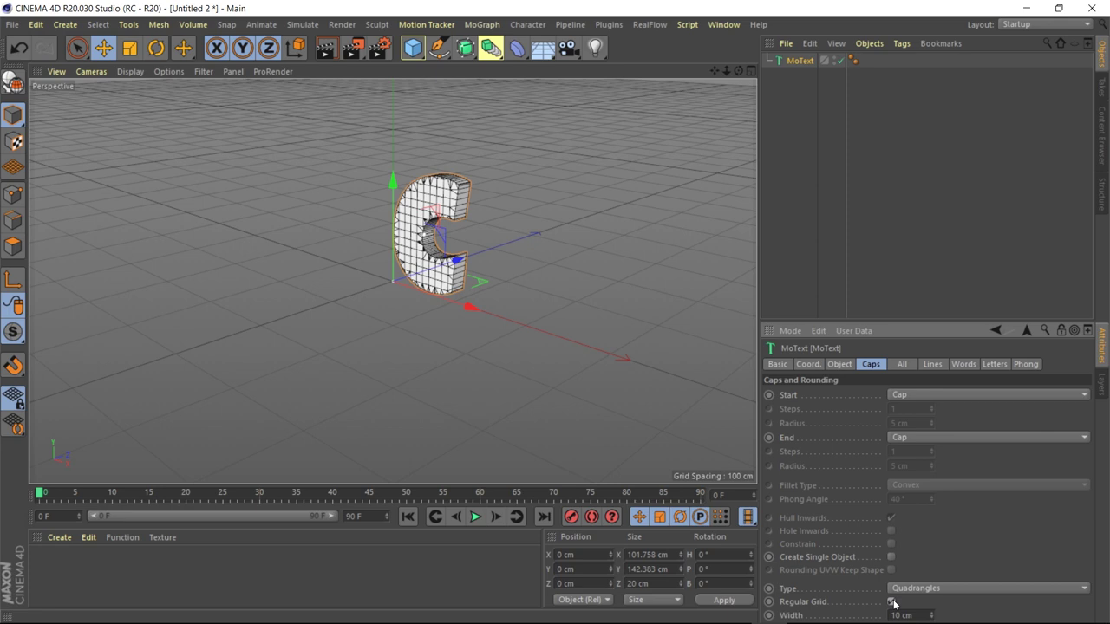
{"action": "type", "text": "2"}
{"action": "key", "text": "Return"}
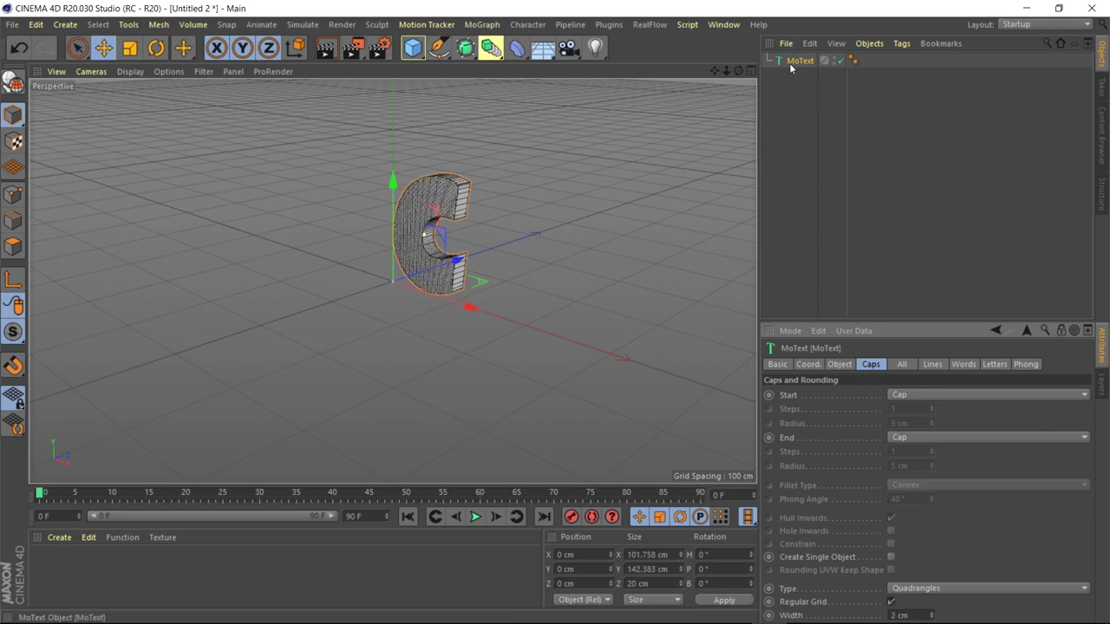
Set the letter's extrusion depth to 50 cm
{"action": "left_click", "coordinate": [837, 365]}
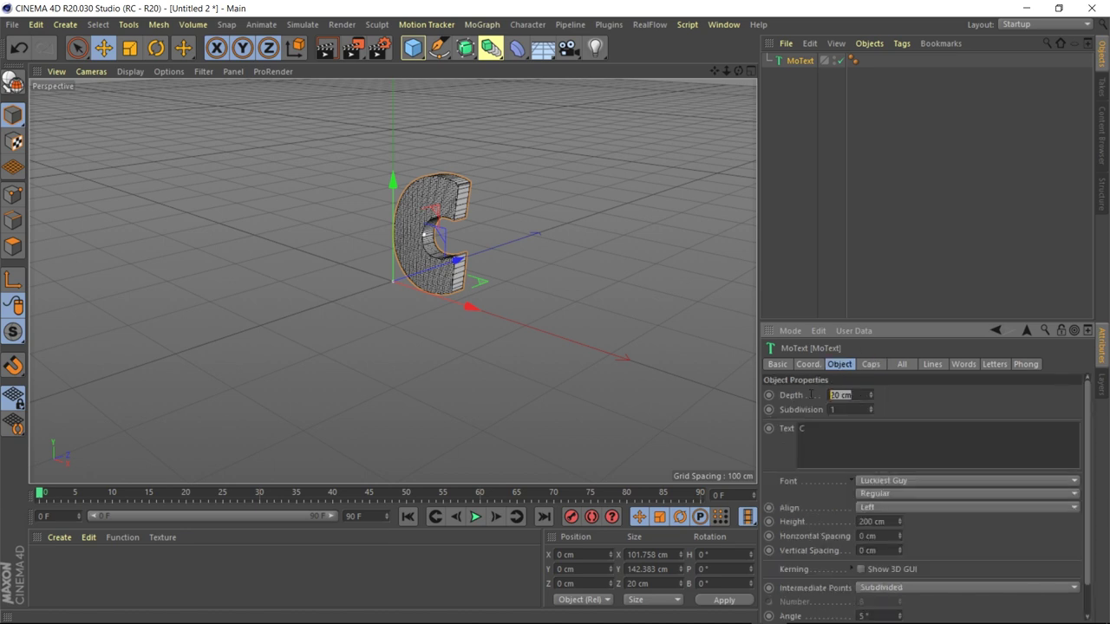
{"action": "type", "text": "80"}
{"action": "key", "text": "Return"}
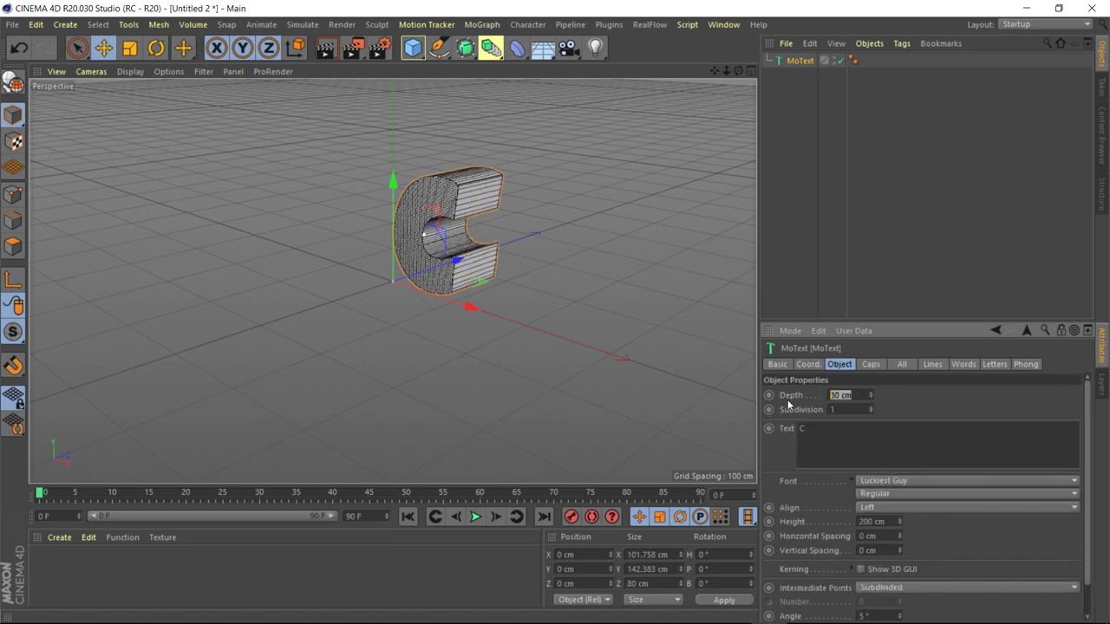
{"action": "type", "text": "50"}
{"action": "key", "text": "Return"}
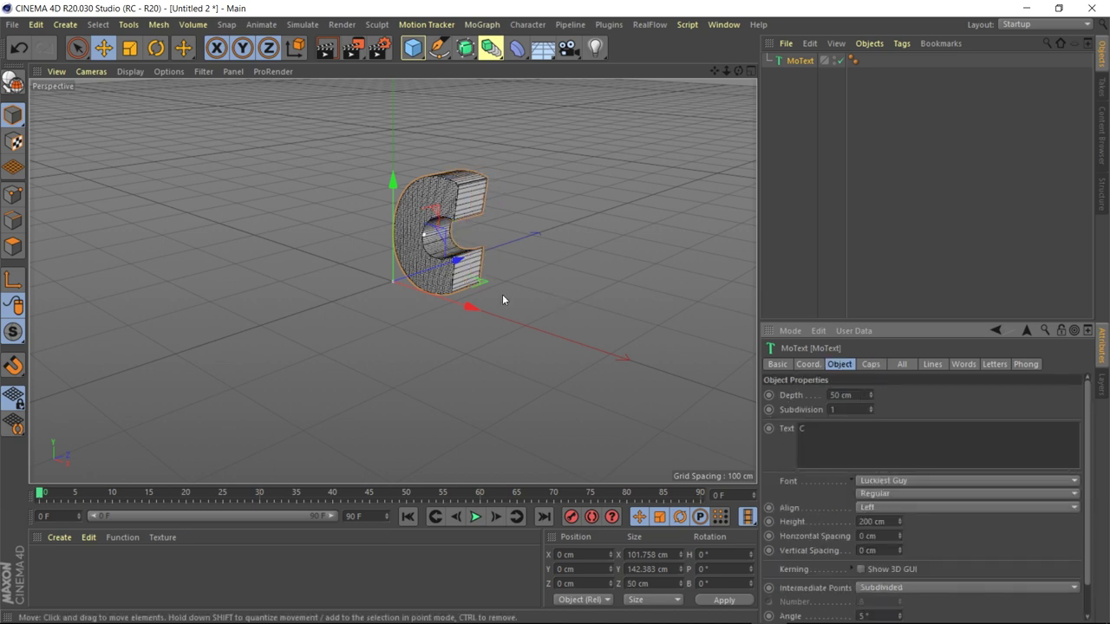
Duplicate the C to its right and change the copy's text to G
{"action": "mouse_move", "coordinate": [469, 309]}
{"action": "left_mouse_down", "text": "ctrl"}
{"action": "mouse_move", "coordinate": [595, 363]}
{"action": "mouse_move", "coordinate": [546, 334]}
{"action": "left_mouse_up", "text": "ctrl"}
{"action": "key", "text": "BackSpace"}
{"action": "type", "text": "G"}
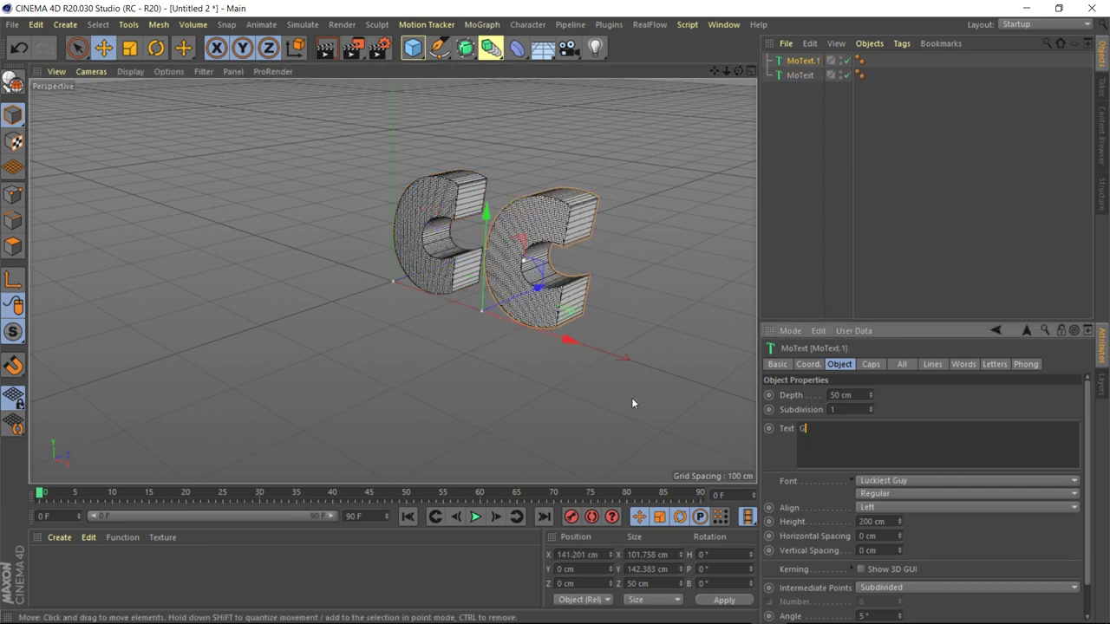
Make the C editable and merge its parts with Connect Objects + Delete
{"action": "left_click", "coordinate": [797, 76]}
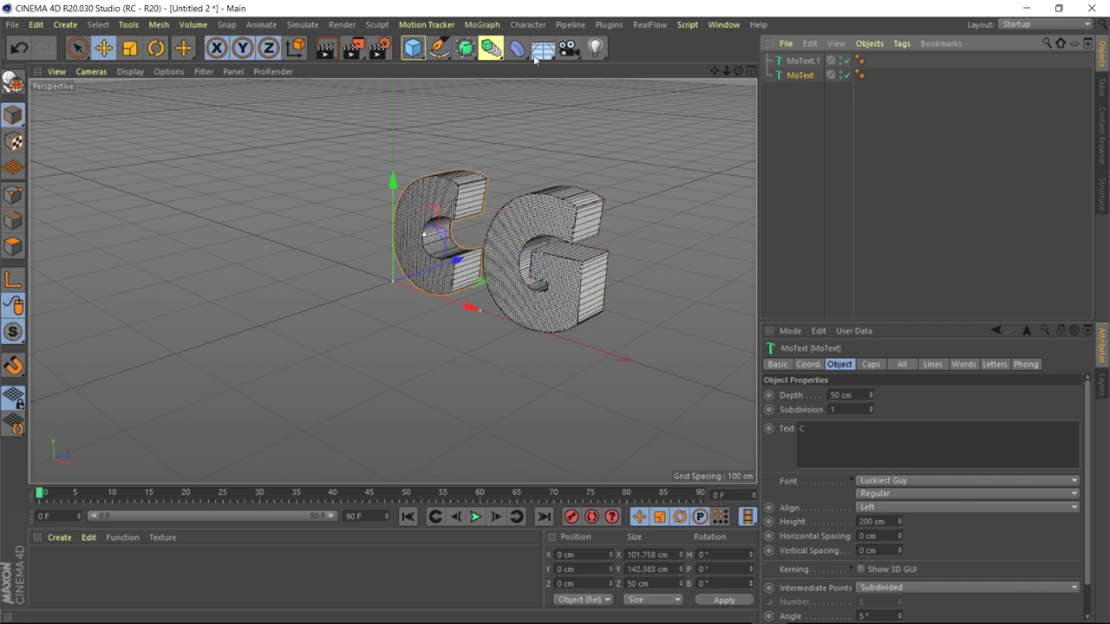
{"action": "key", "text": "c"}
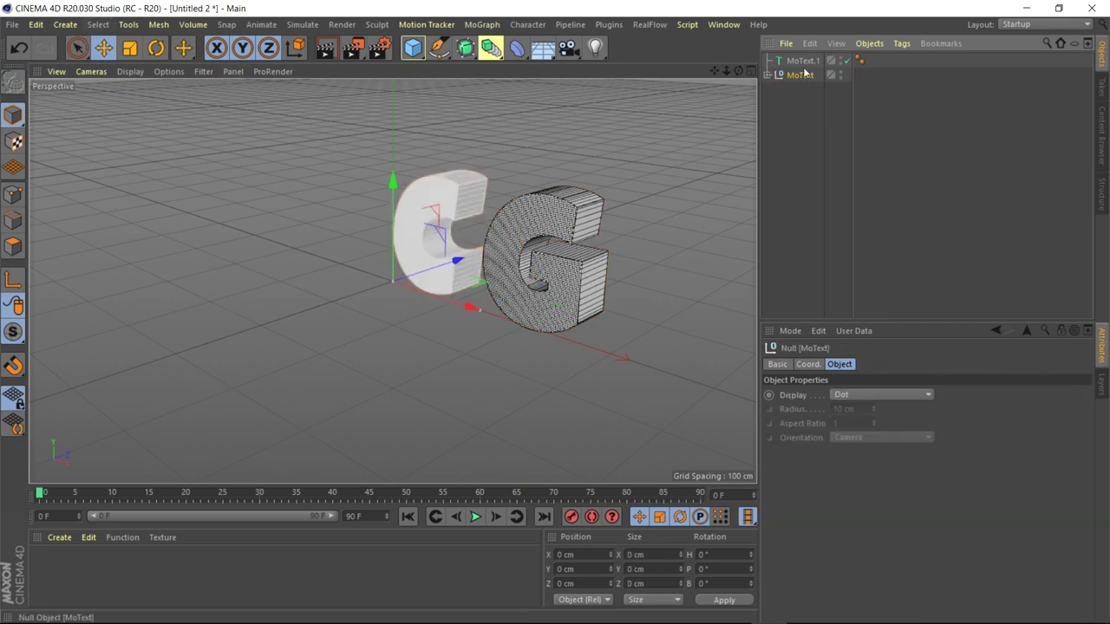
{"action": "right_click", "coordinate": [800, 75]}
{"action": "left_click", "coordinate": [893, 308]}
{"action": "right_click", "coordinate": [802, 75]}
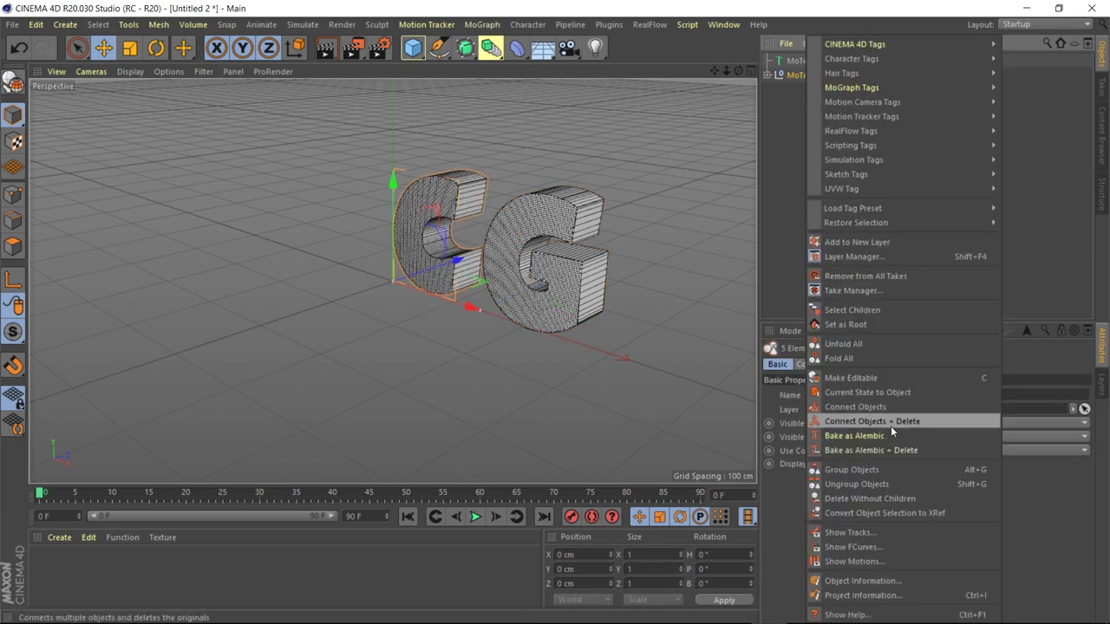
{"action": "left_click", "coordinate": [891, 422]}
Make the G editable and merge its parts into one polygon object
{"action": "left_click", "coordinate": [13, 82]}
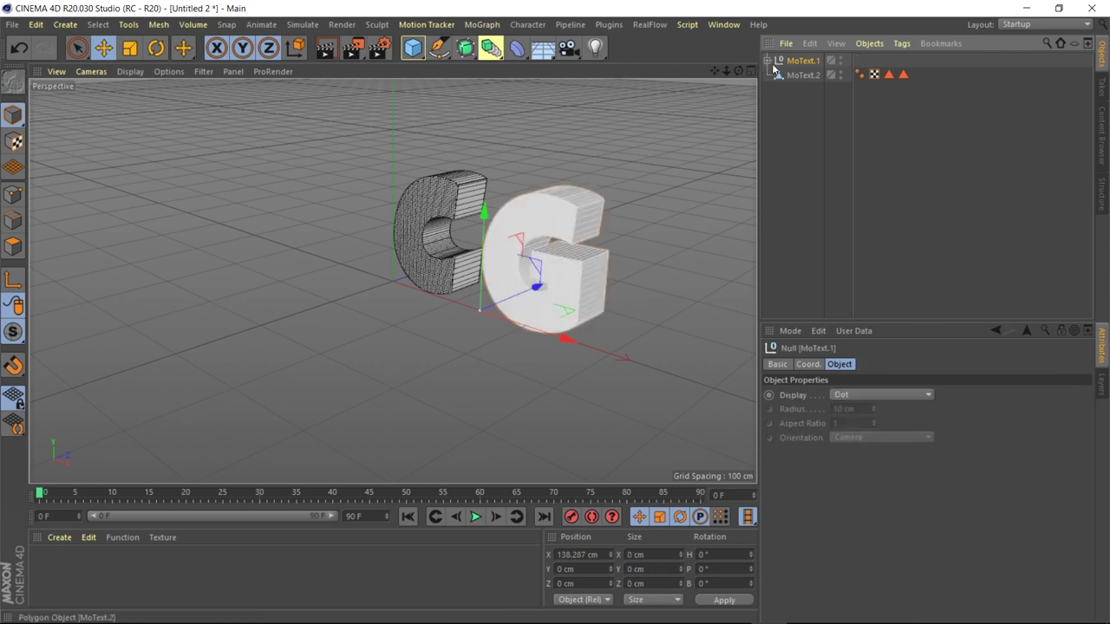
{"action": "right_click", "coordinate": [812, 61]}
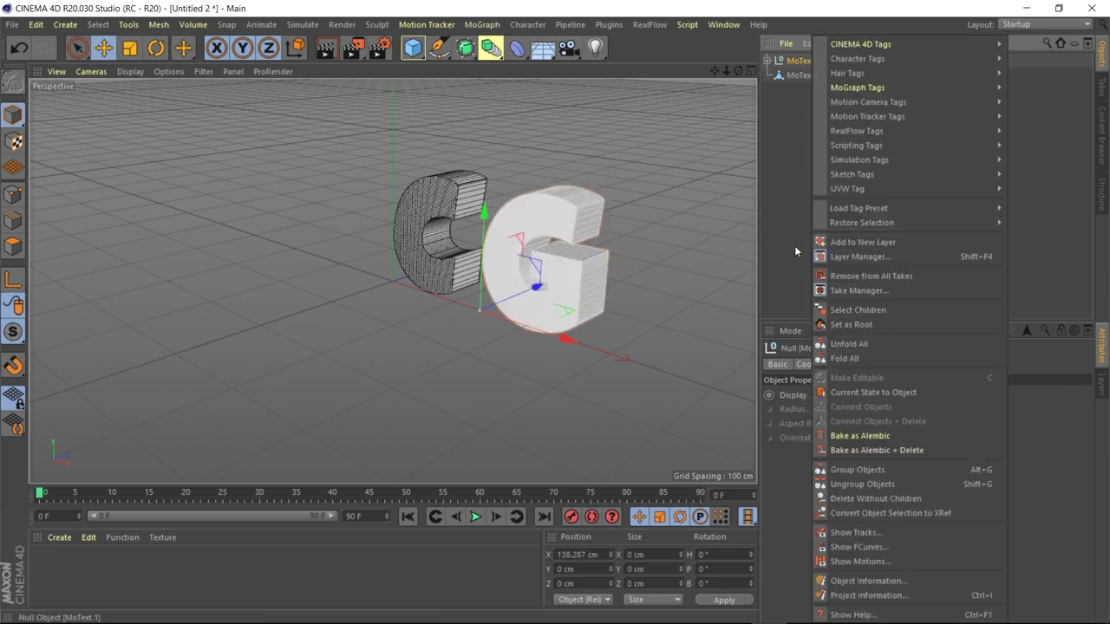
{"action": "left_click", "coordinate": [897, 308]}
{"action": "right_click", "coordinate": [789, 59]}
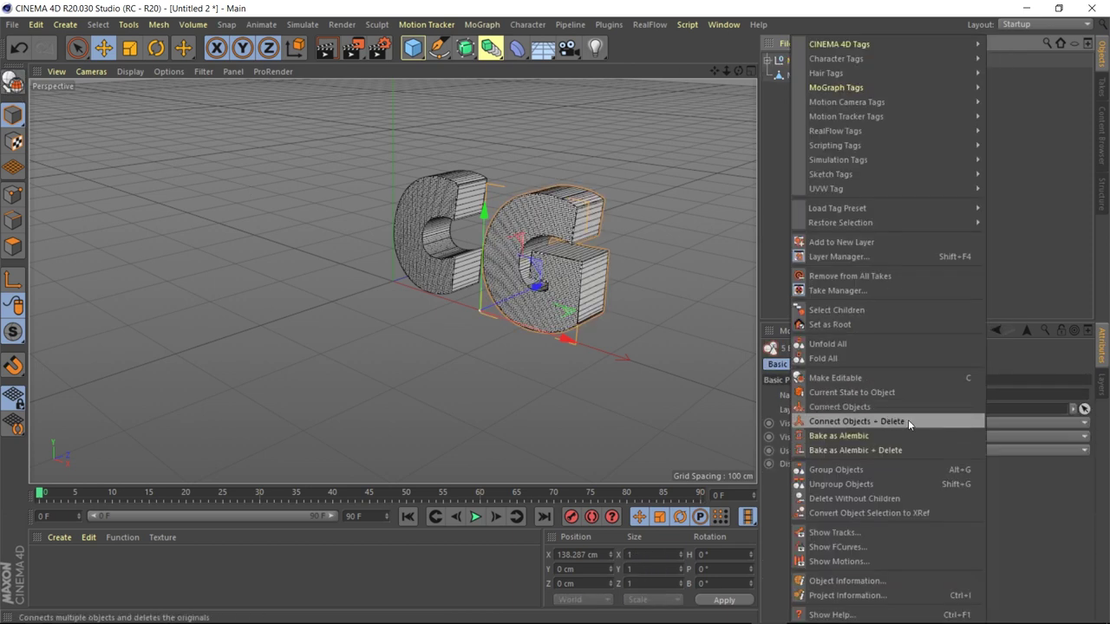
{"action": "left_click", "coordinate": [908, 419]}
{"action": "left_click", "coordinate": [744, 142]}
Select all polygons of both letters and optimize their meshes
{"action": "left_click", "coordinate": [98, 24]}
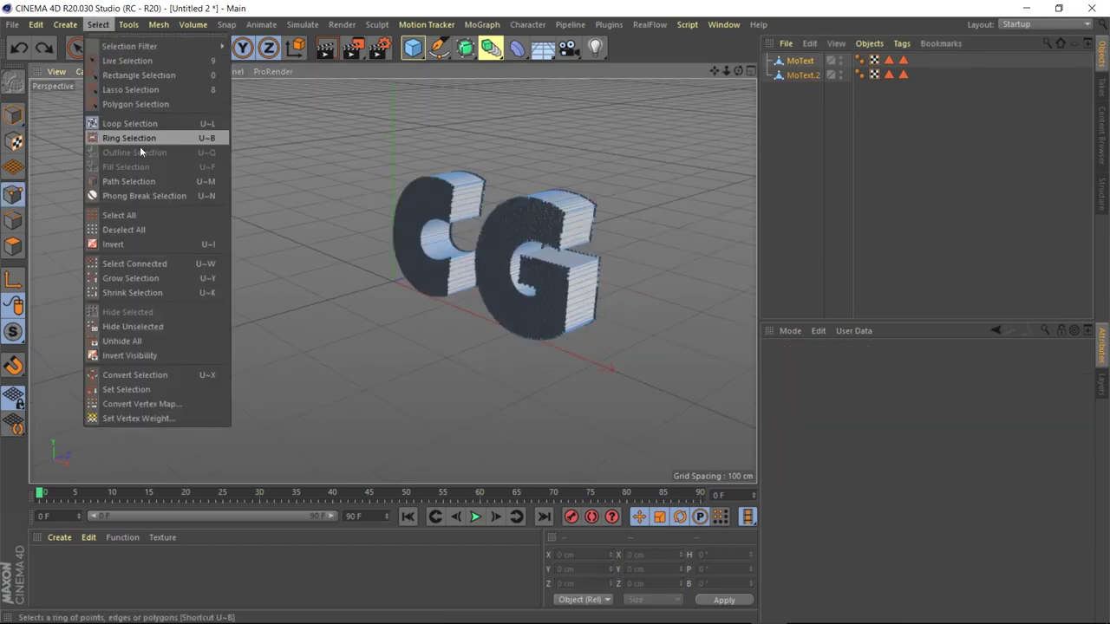
{"action": "left_click", "coordinate": [156, 214]}
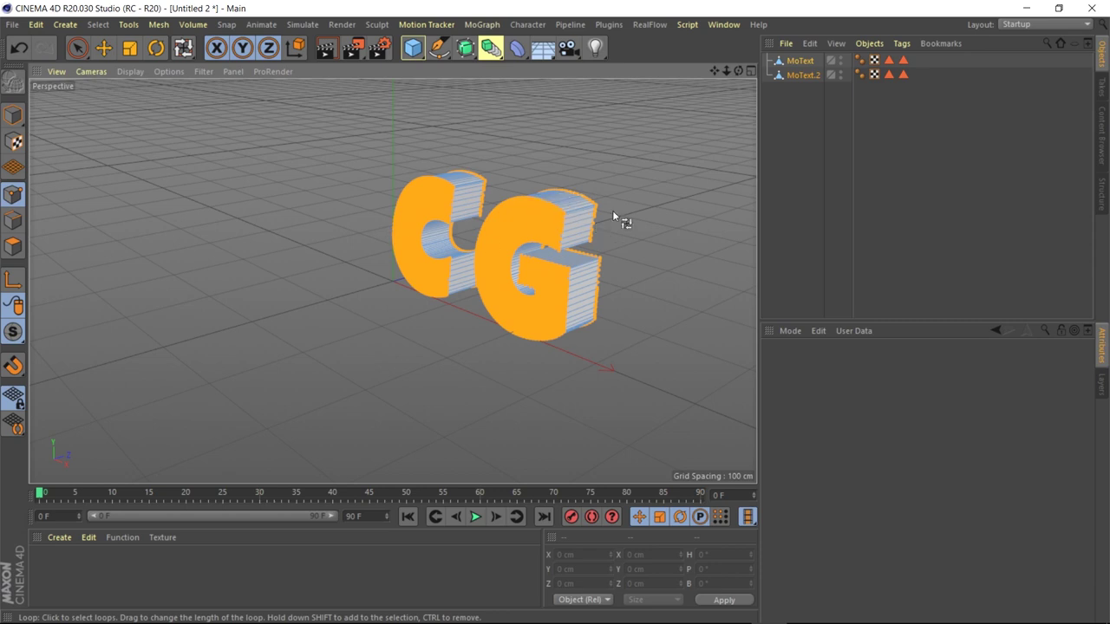
{"action": "right_click", "coordinate": [650, 211]}
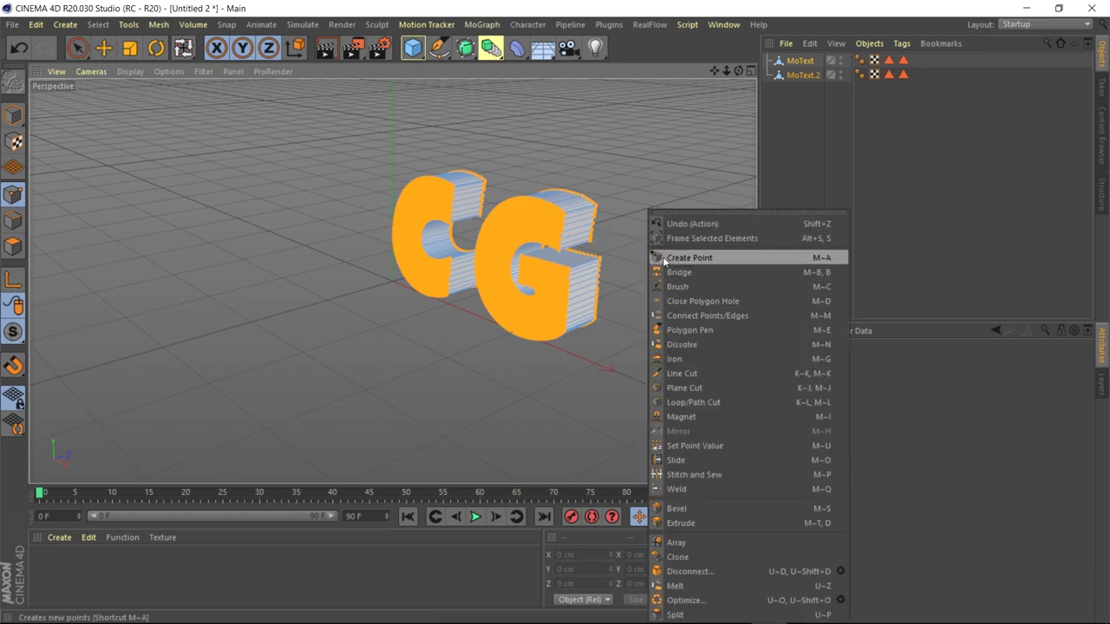
{"action": "left_click", "coordinate": [733, 600]}
{"action": "key", "text": "e"}
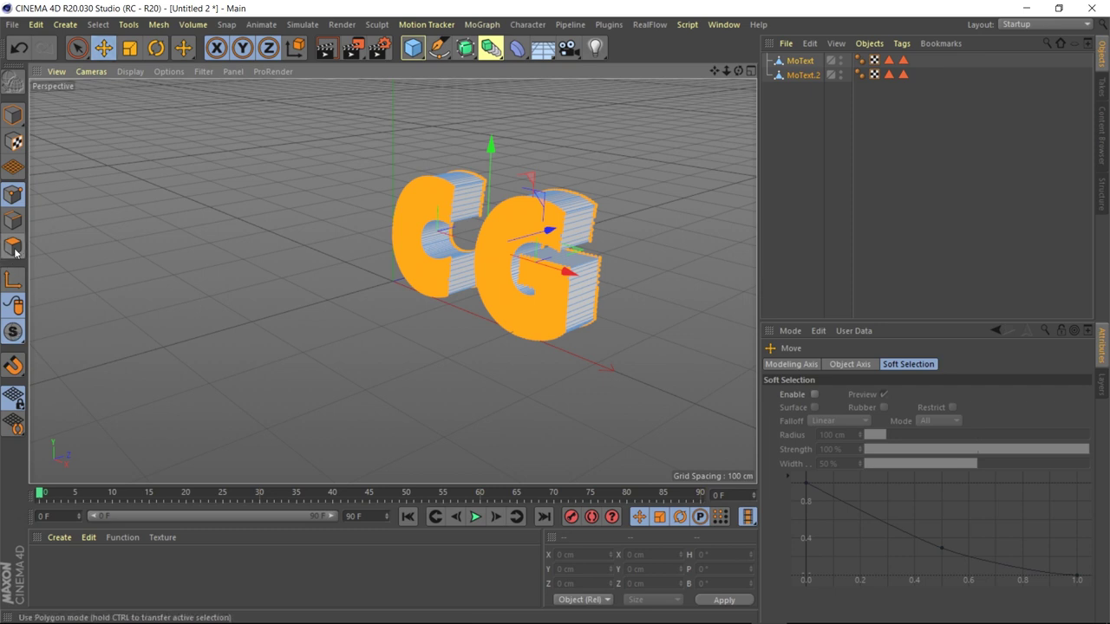
Loop-select the side face rings on both the C and the G
{"action": "left_click", "coordinate": [14, 249]}
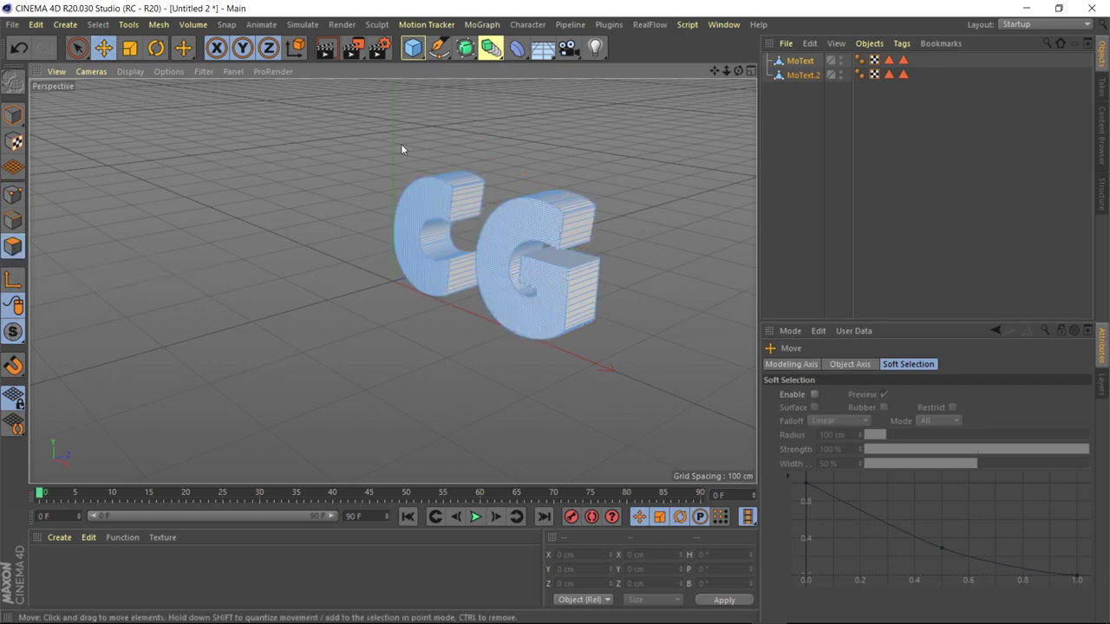
{"action": "left_click", "coordinate": [99, 25]}
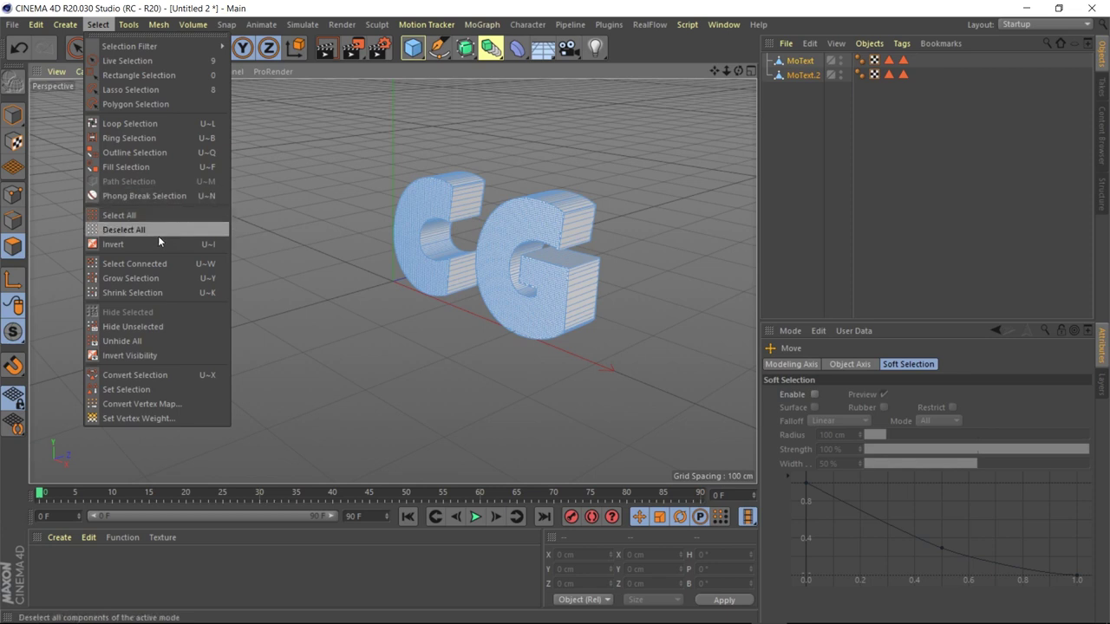
{"action": "left_click", "coordinate": [157, 127]}
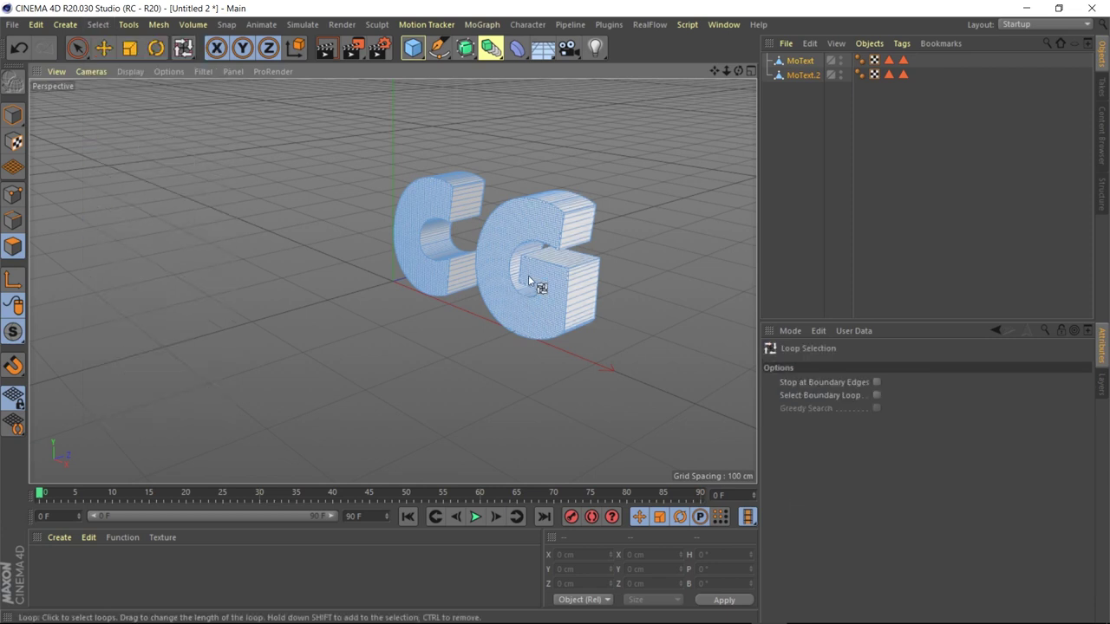
{"action": "left_click", "coordinate": [464, 208]}
{"action": "left_click", "coordinate": [590, 247], "text": "shift"}
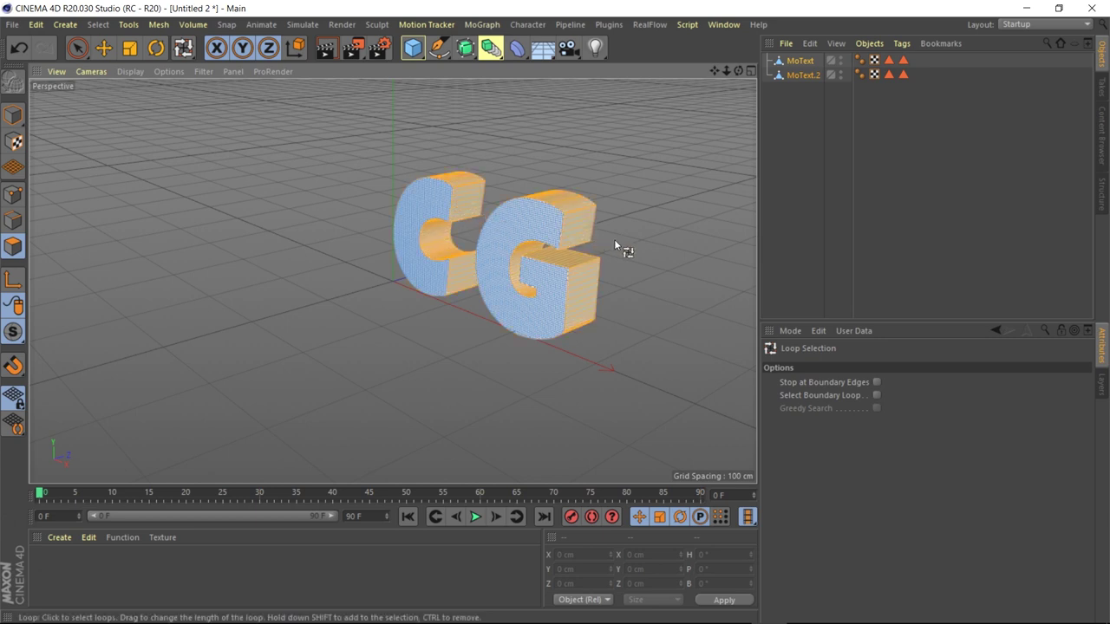
Add Cloth tags with 2 cm dresser width, set side seams, and run Dress-O-matic
{"action": "right_click", "coordinate": [817, 77]}
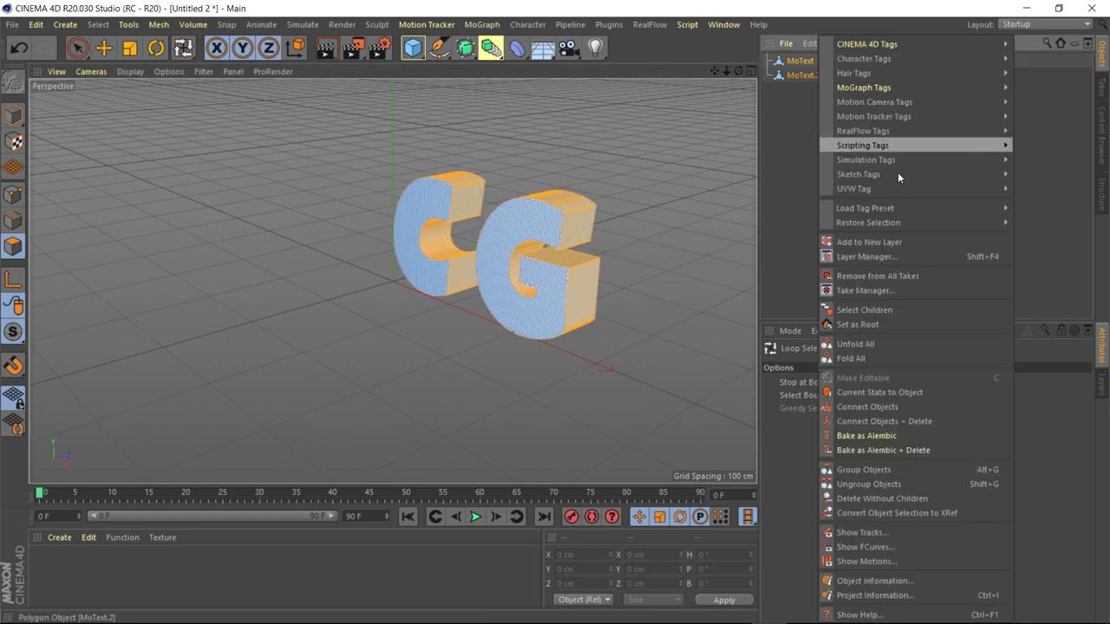
{"action": "mouse_move", "coordinate": [866, 160]}
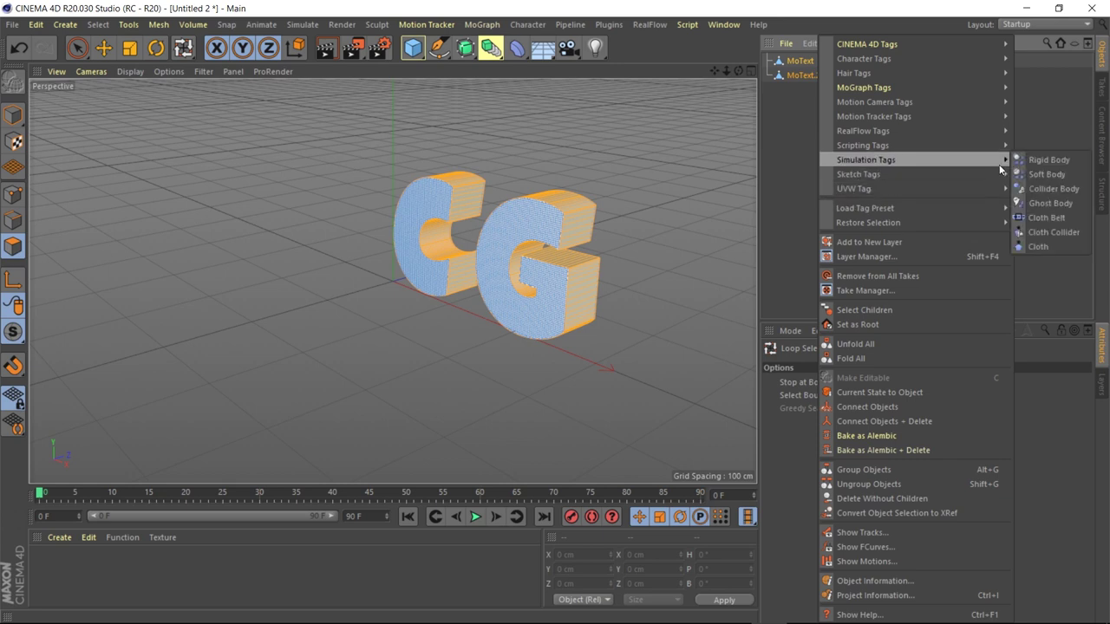
{"action": "left_click", "coordinate": [1040, 247]}
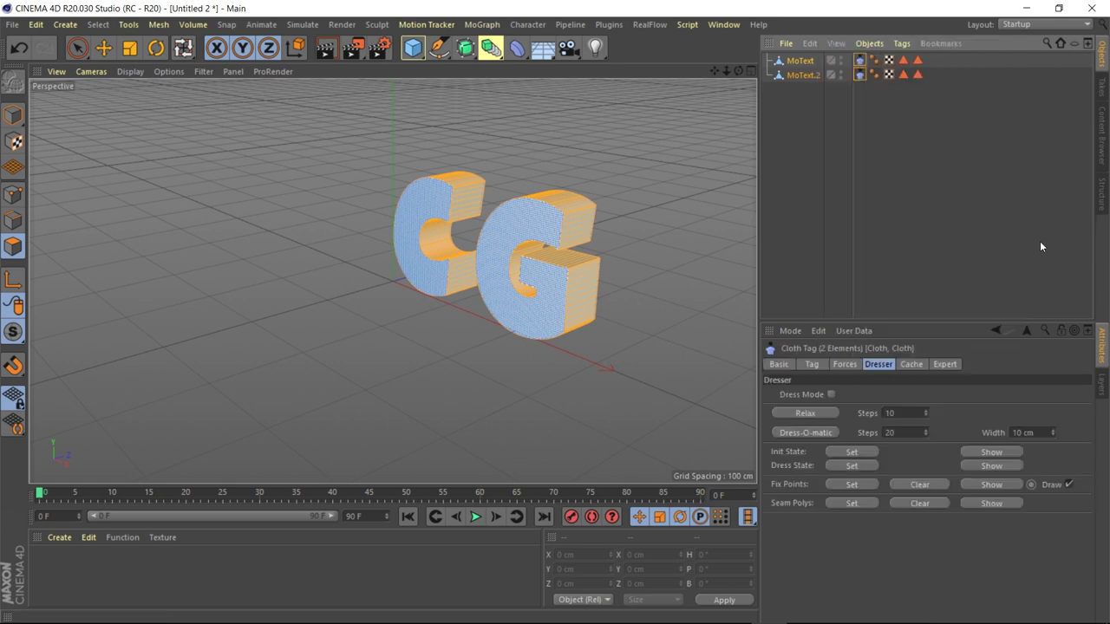
{"action": "left_click", "coordinate": [1006, 434]}
{"action": "type", "text": "2"}
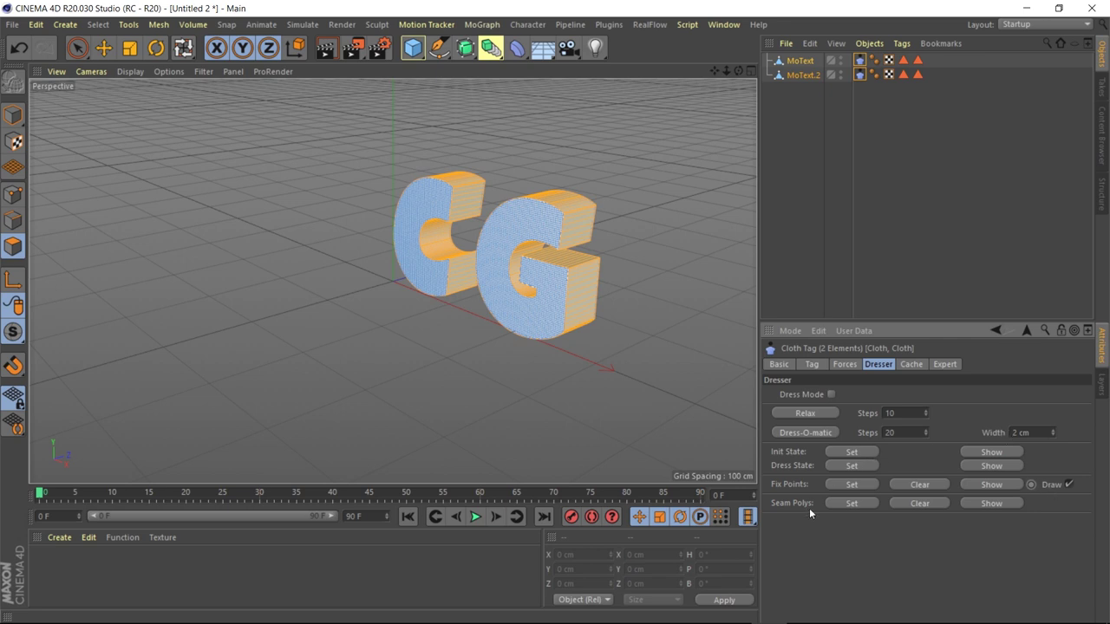
{"action": "left_click", "coordinate": [851, 503]}
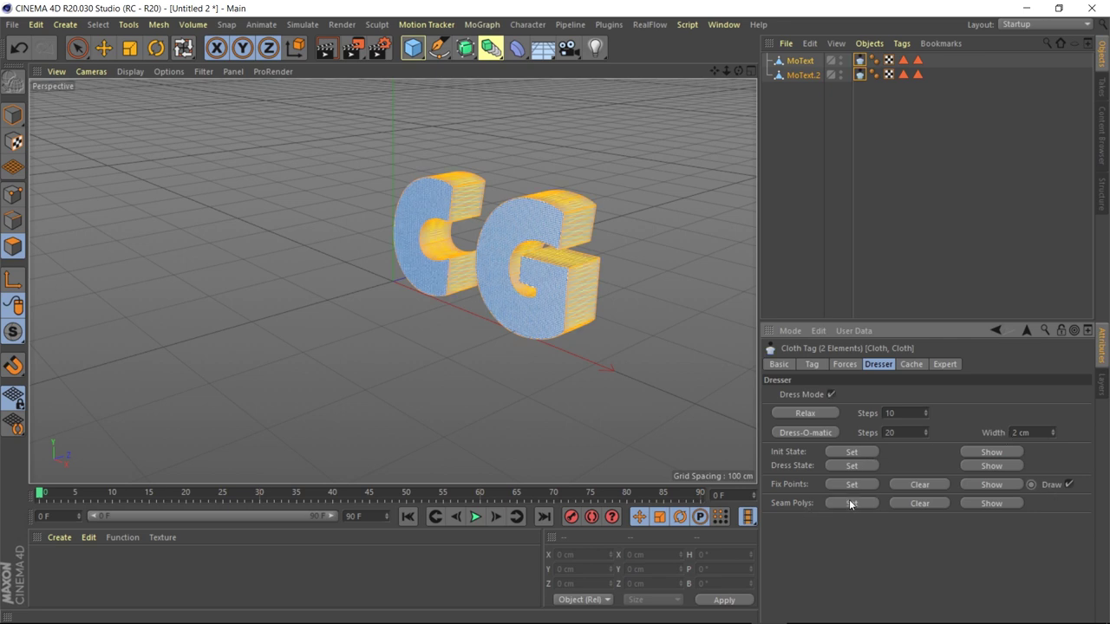
{"action": "left_click", "coordinate": [812, 432]}
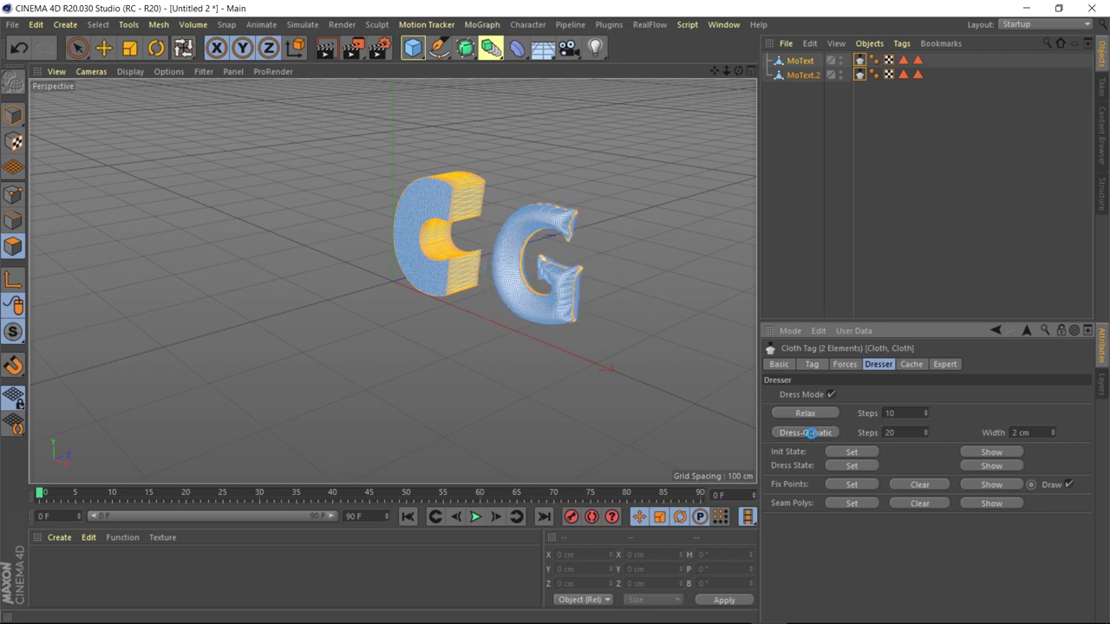
Delete the Cloth tags from both inflated letters
{"action": "left_click", "coordinate": [520, 265]}
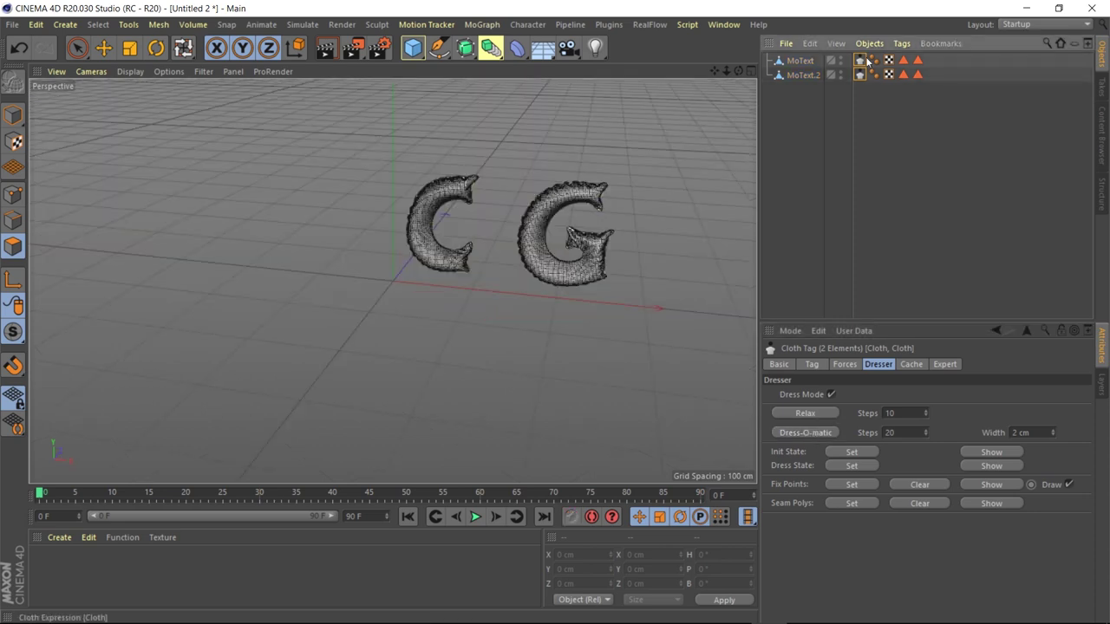
{"action": "key", "text": "Delete"}
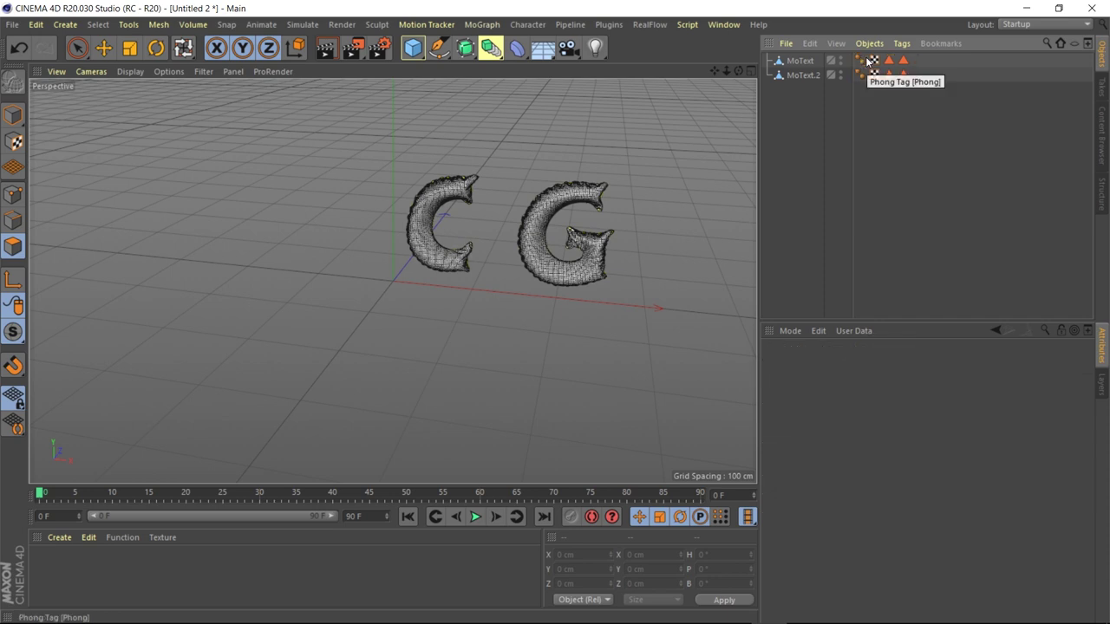
{"action": "left_click", "coordinate": [108, 50]}
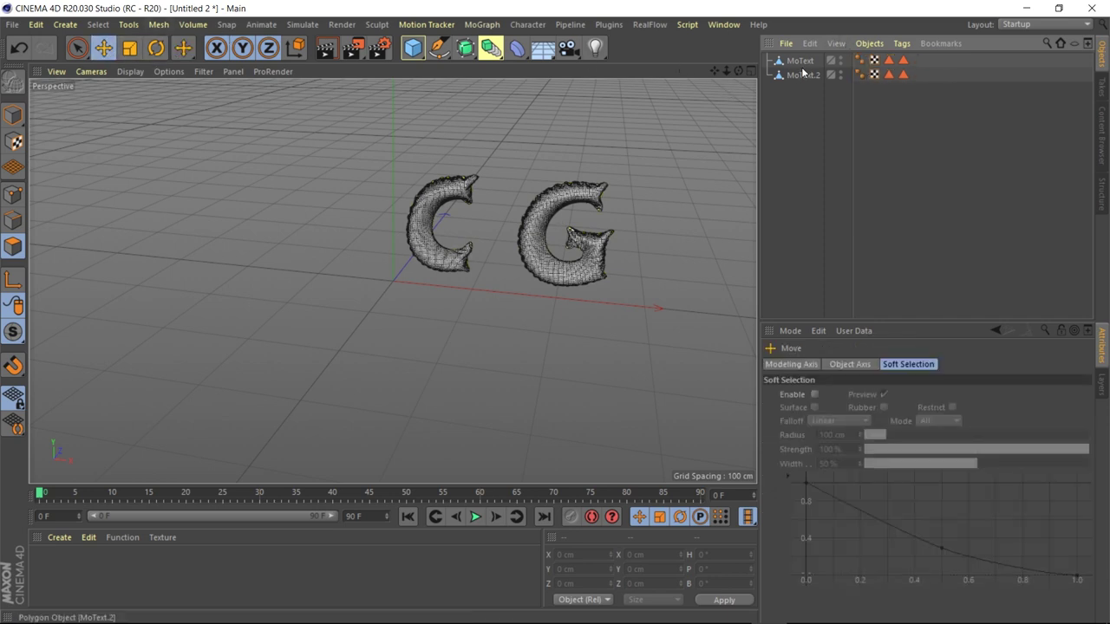
Move the G left along X beside the C and nudge the C slightly left
{"action": "left_click", "coordinate": [577, 247]}
{"action": "left_click_drag", "start_coordinate": [683, 246], "coordinate": [618, 246]}
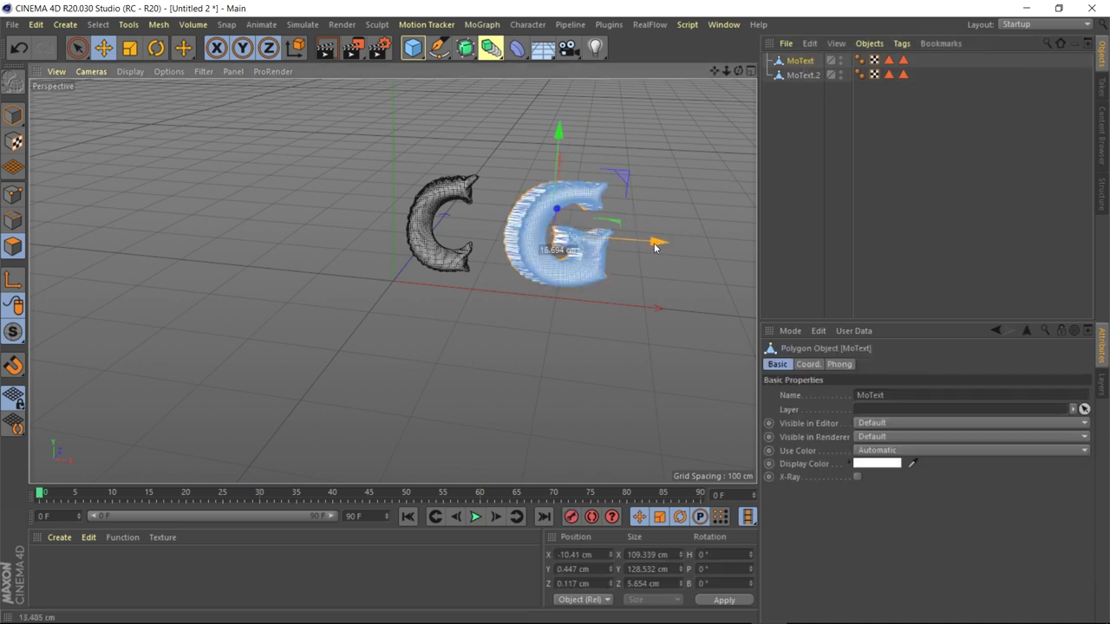
{"action": "key", "text": "ctrl+z"}
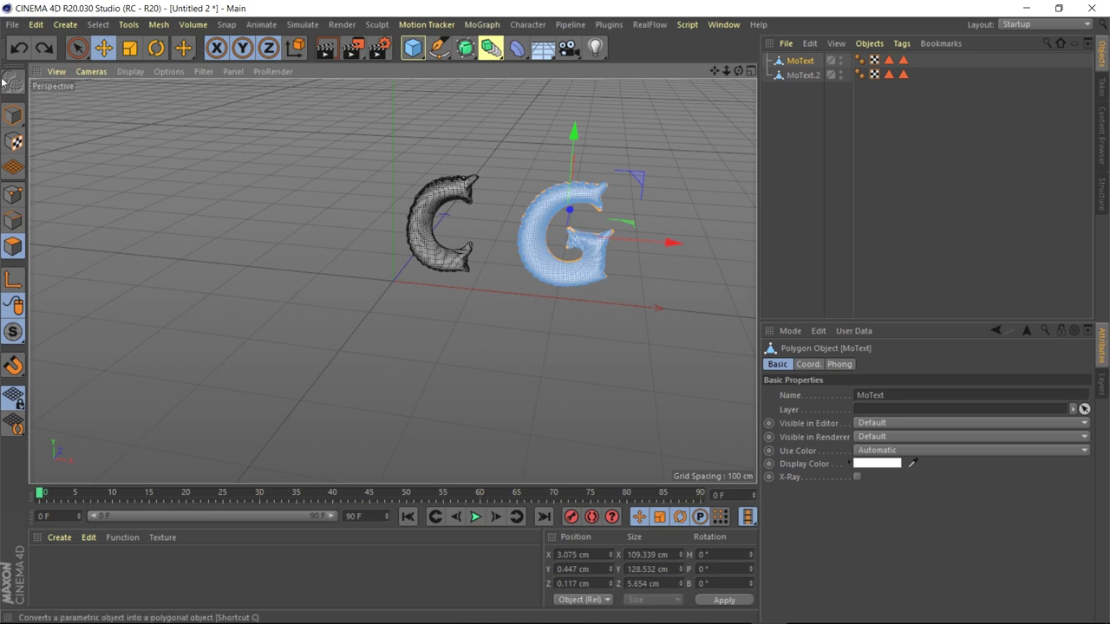
{"action": "left_click_drag", "start_coordinate": [669, 248], "coordinate": [624, 244]}
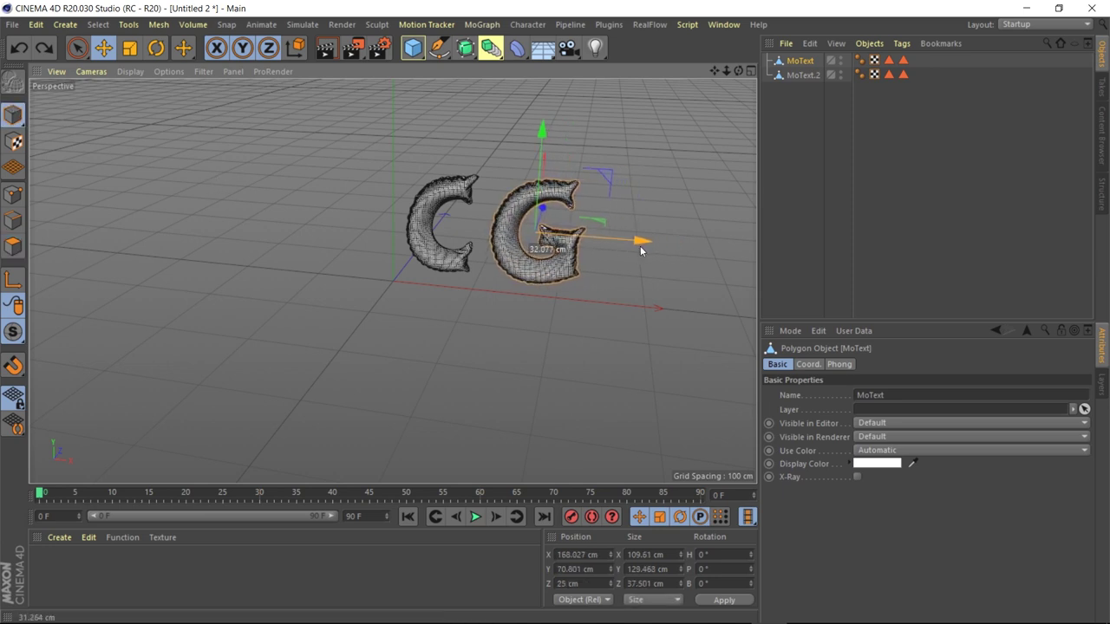
{"action": "left_click", "coordinate": [440, 261]}
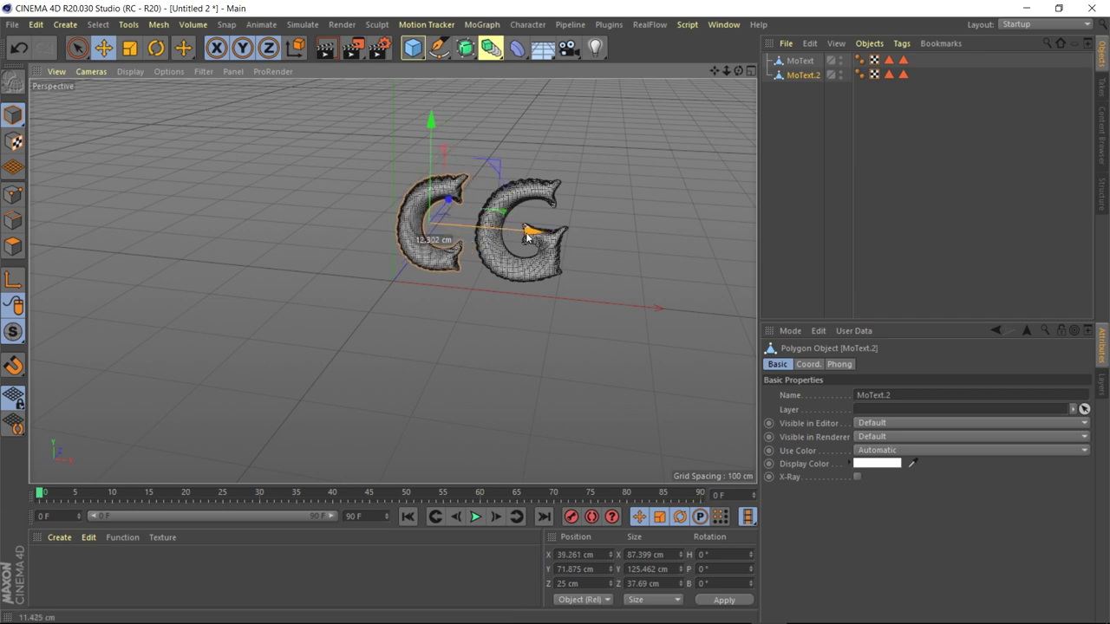
{"action": "left_click_drag", "start_coordinate": [535, 232], "coordinate": [529, 230]}
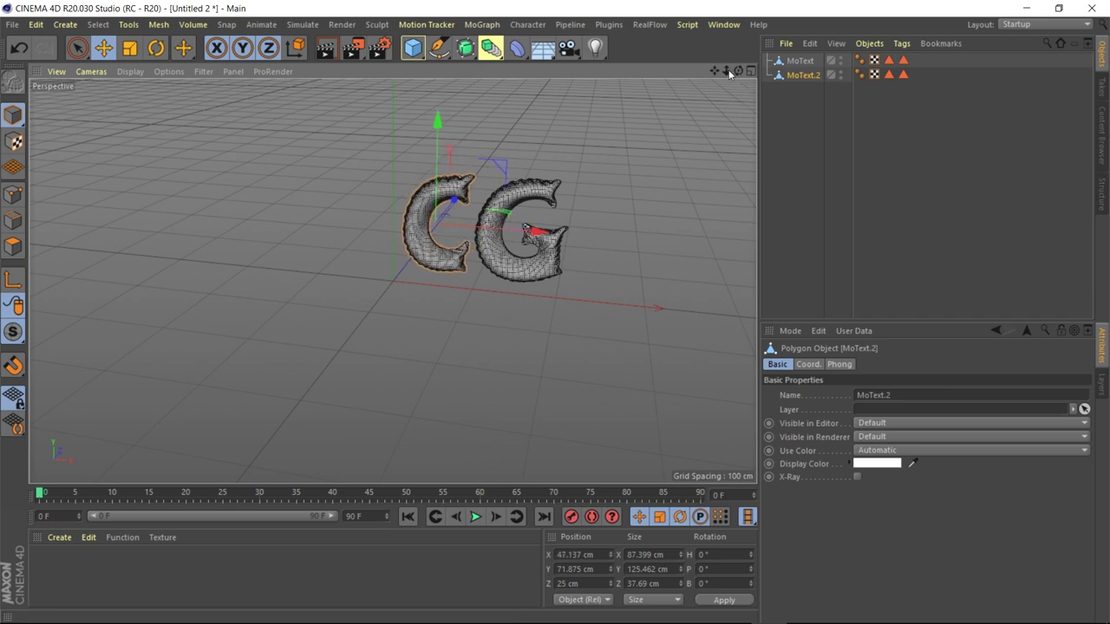
{"action": "left_click_drag", "start_coordinate": [726, 70], "coordinate": [710, 76]}
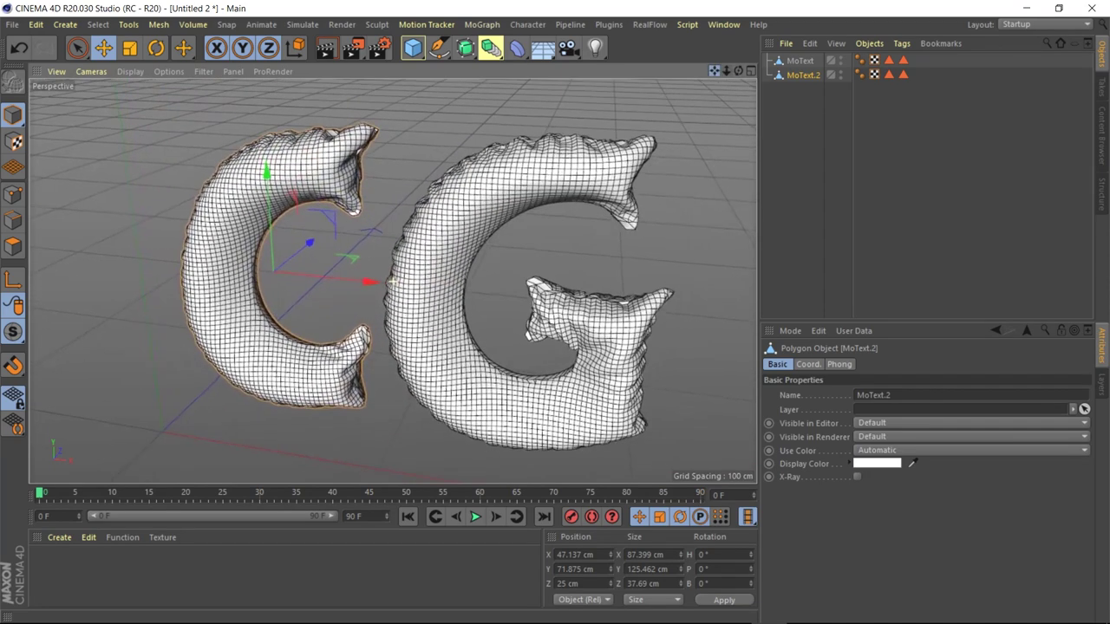
Add a 4 cm torus ring to the scene
{"action": "left_click", "coordinate": [413, 49]}
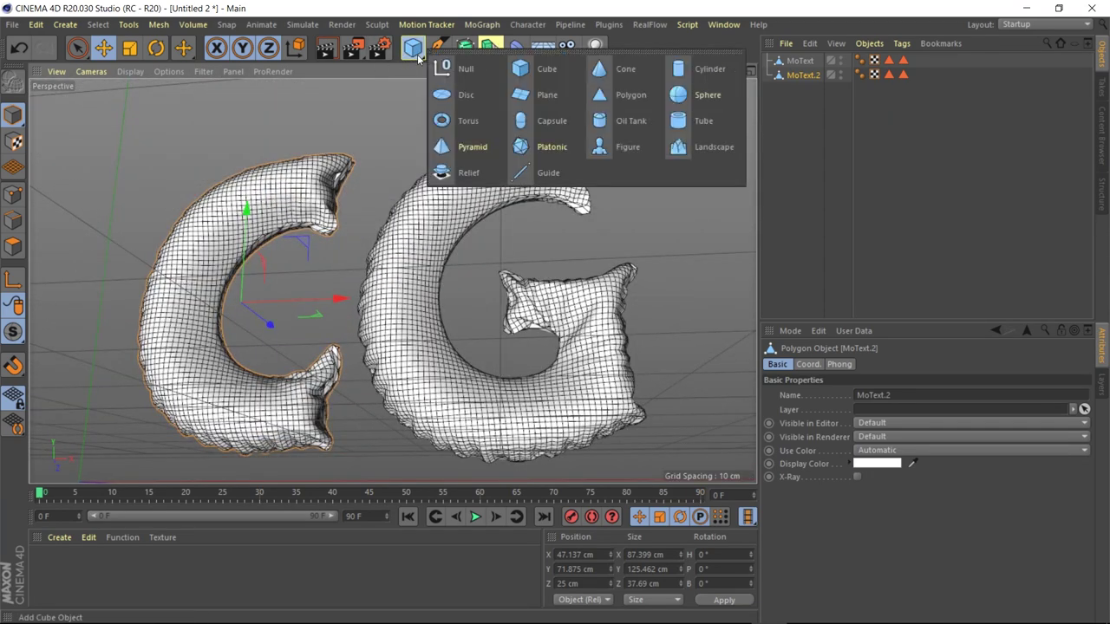
{"action": "left_click", "coordinate": [466, 123]}
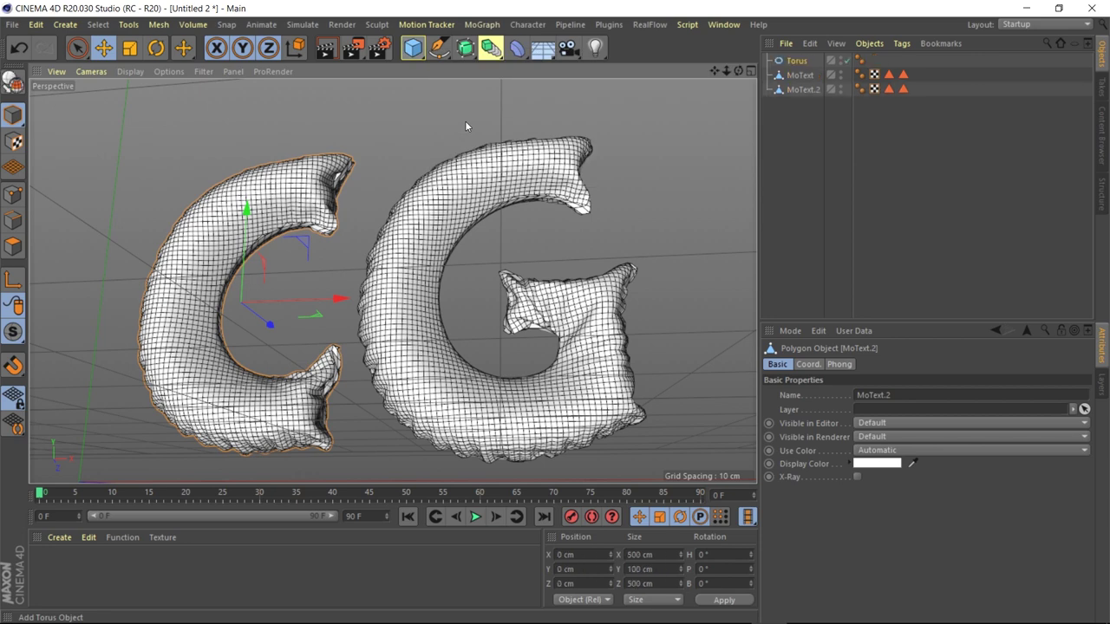
{"action": "left_click_drag", "start_coordinate": [727, 68], "coordinate": [390, 283]}
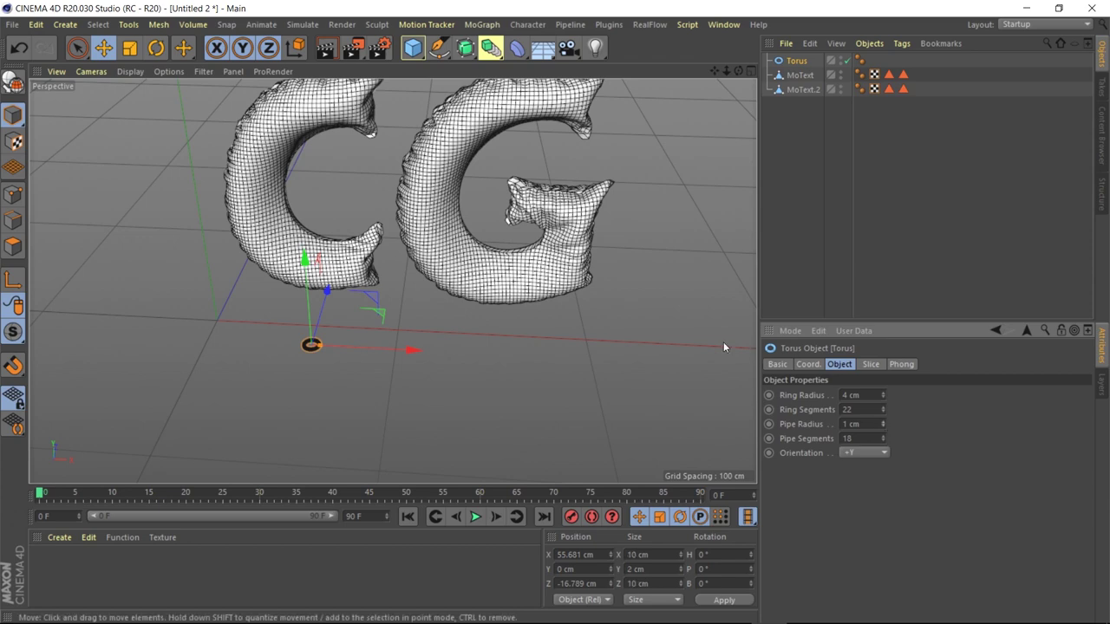
Add a cone sized to 4 cm base radius and 9 cm height, then select both objects
{"action": "left_click", "coordinate": [412, 48]}
{"action": "left_click", "coordinate": [620, 68]}
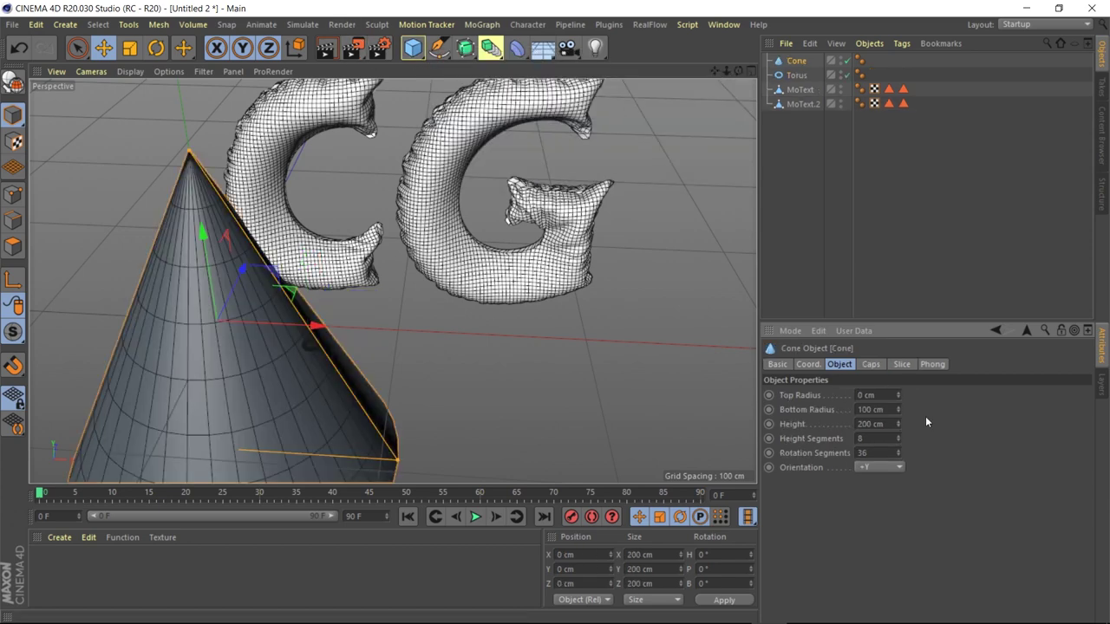
{"action": "key", "text": "o"}
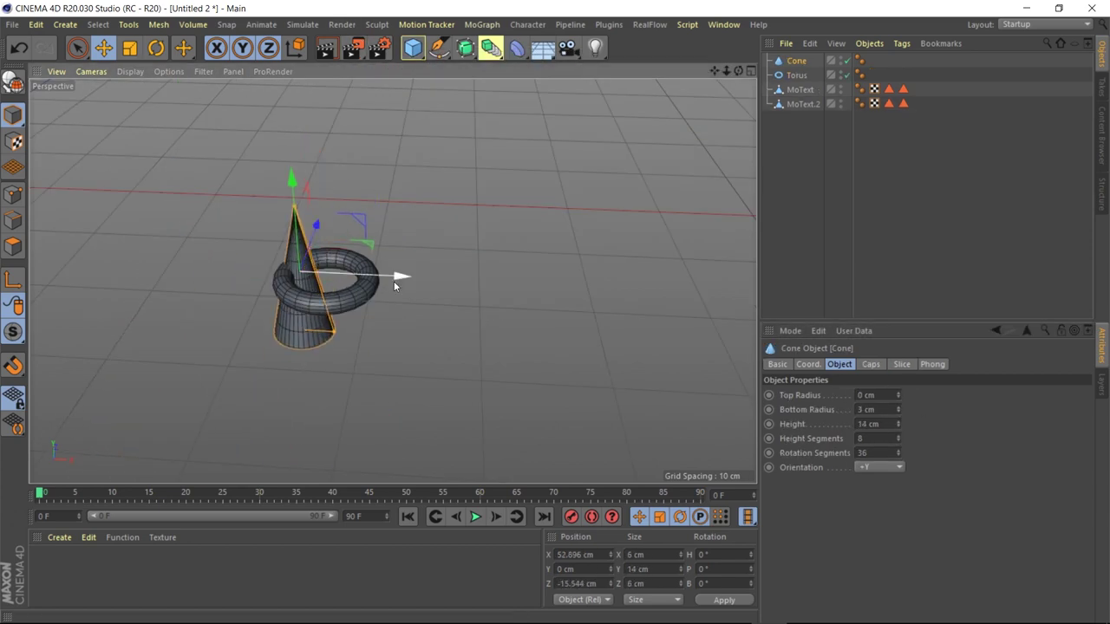
{"action": "left_click_drag", "start_coordinate": [292, 165], "coordinate": [344, 201]}
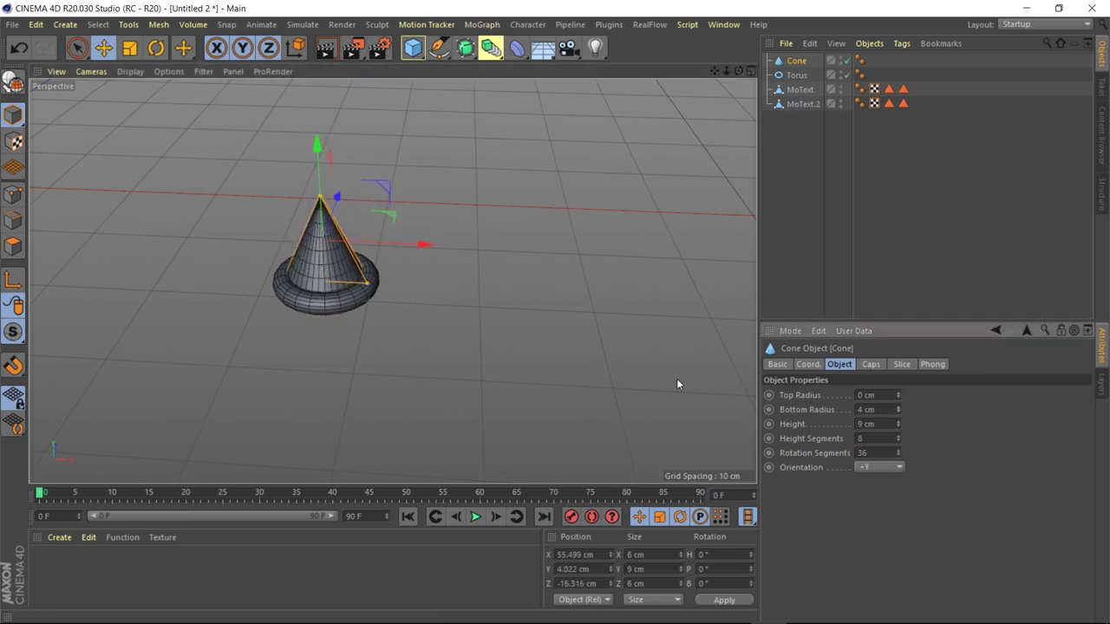
{"action": "left_click_drag", "start_coordinate": [356, 278], "coordinate": [369, 278]}
{"action": "left_click_drag", "start_coordinate": [339, 203], "coordinate": [339, 194]}
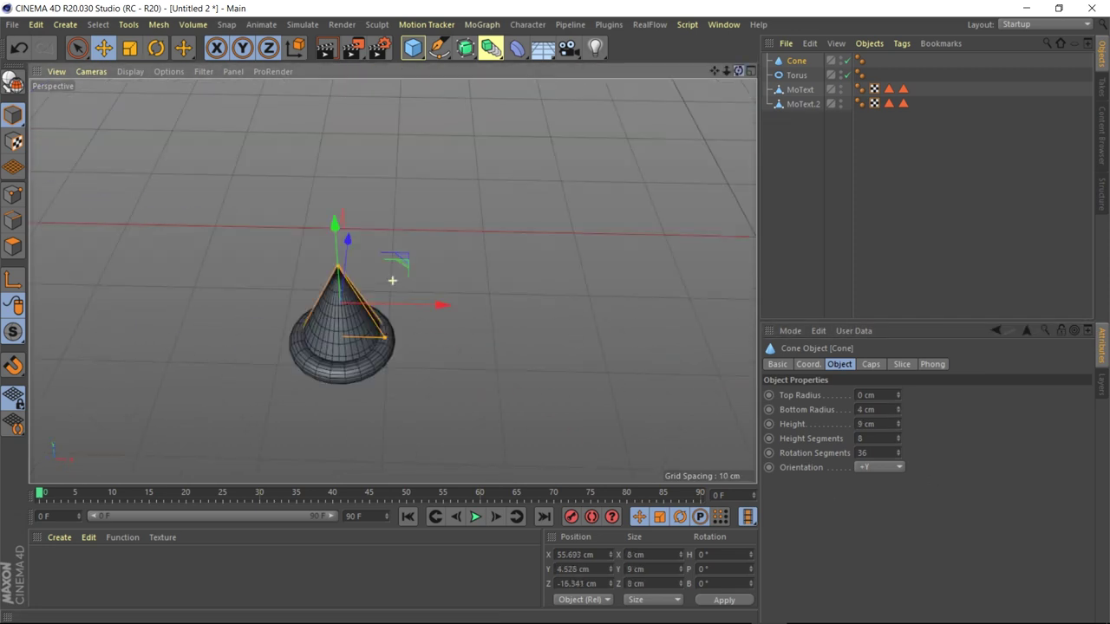
{"action": "scroll", "coordinate": [353, 199], "scroll_direction": "down", "scroll_amount": 5}
{"action": "left_click", "coordinate": [796, 75], "text": "ctrl"}
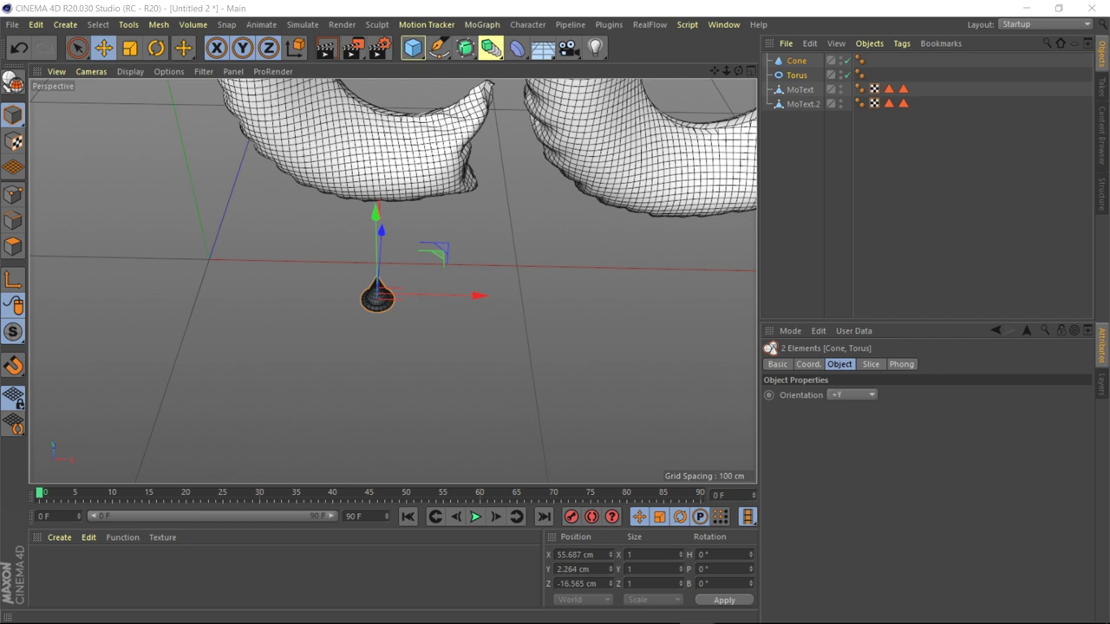
Merge the cone and torus into one weight and move it up beneath the C
{"action": "left_click", "coordinate": [14, 83]}
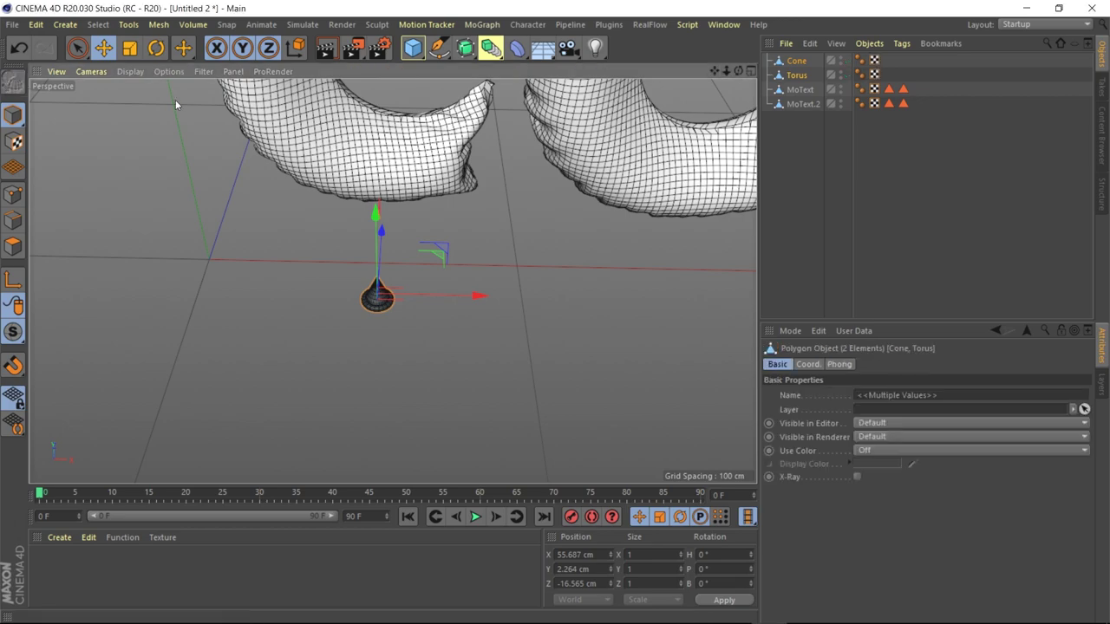
{"action": "mouse_move", "coordinate": [380, 227]}
{"action": "left_mouse_down"}
{"action": "mouse_move", "coordinate": [382, 147]}
{"action": "mouse_move", "coordinate": [524, 249]}
{"action": "left_mouse_up"}
{"action": "left_click_drag", "start_coordinate": [370, 388], "coordinate": [407, 286]}
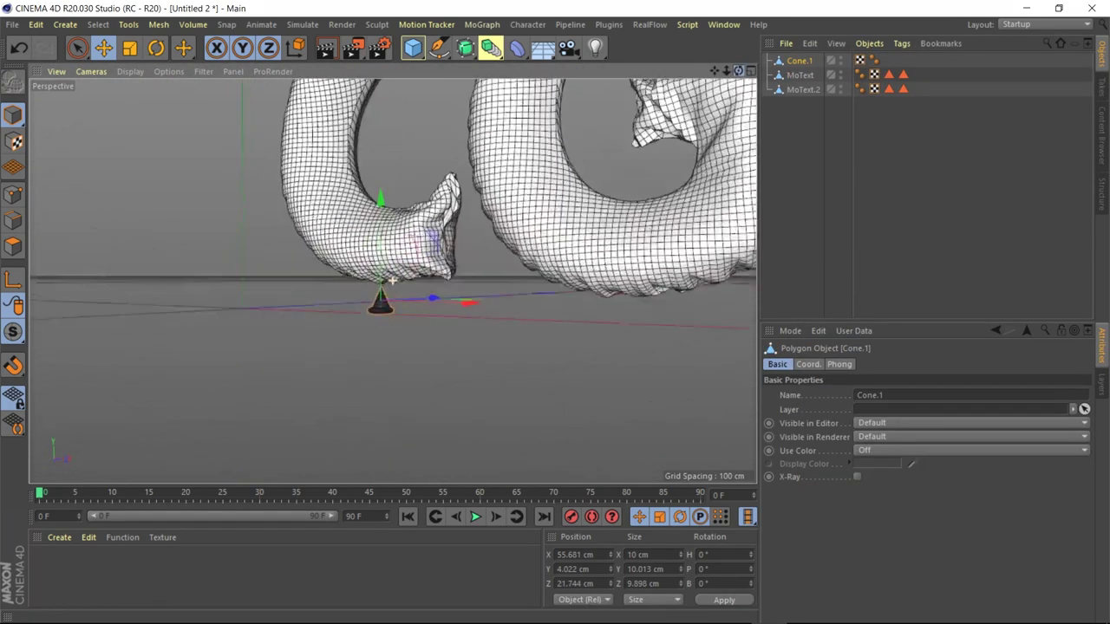
{"action": "left_click_drag", "start_coordinate": [380, 204], "coordinate": [382, 183]}
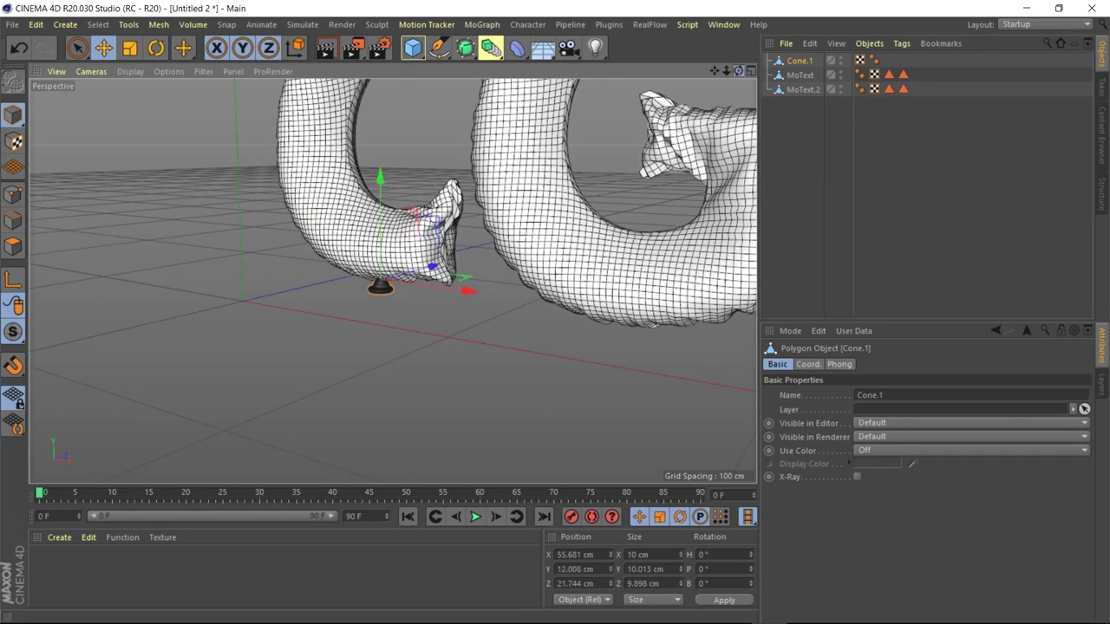
Fine-tune the knot's position in the C's base and place a copy beneath the G
{"action": "mouse_move", "coordinate": [738, 70]}
{"action": "left_mouse_down"}
{"action": "mouse_move", "coordinate": [694, 156]}
{"action": "mouse_move", "coordinate": [654, 135]}
{"action": "left_mouse_up"}
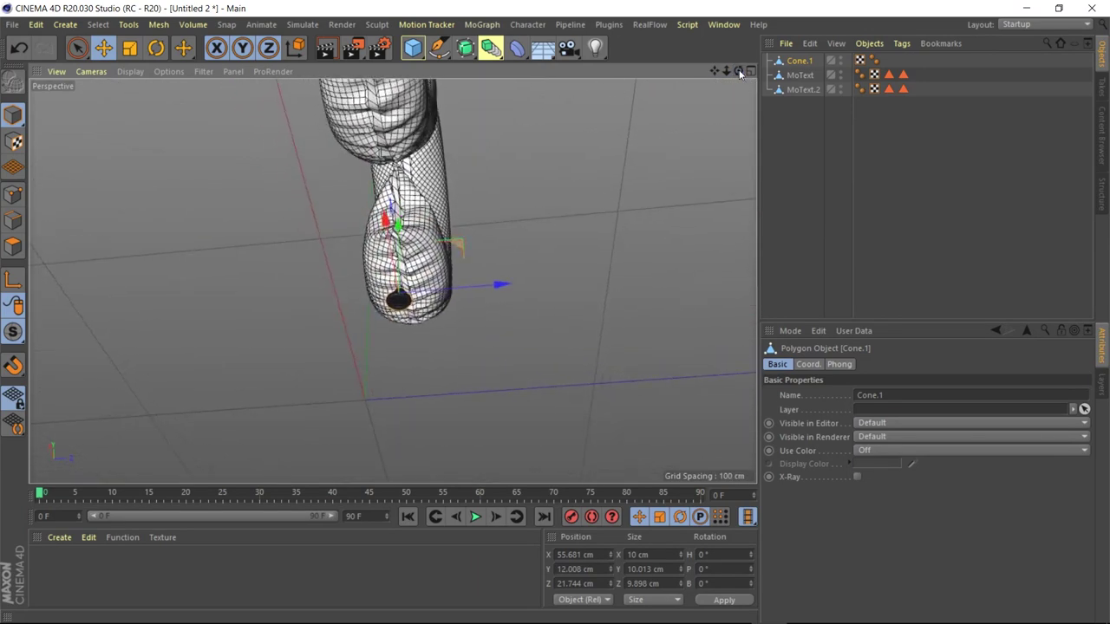
{"action": "scroll", "coordinate": [501, 214], "scroll_direction": "up", "scroll_amount": 3}
{"action": "scroll", "coordinate": [503, 216], "scroll_direction": "up", "scroll_amount": 3}
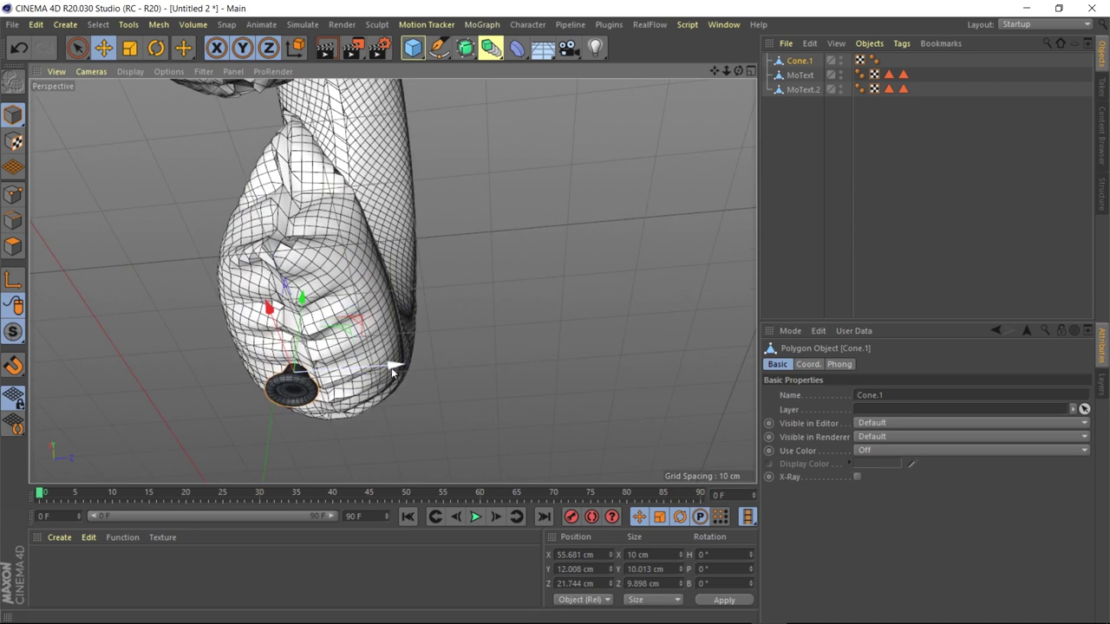
{"action": "left_click_drag", "start_coordinate": [395, 369], "coordinate": [408, 367]}
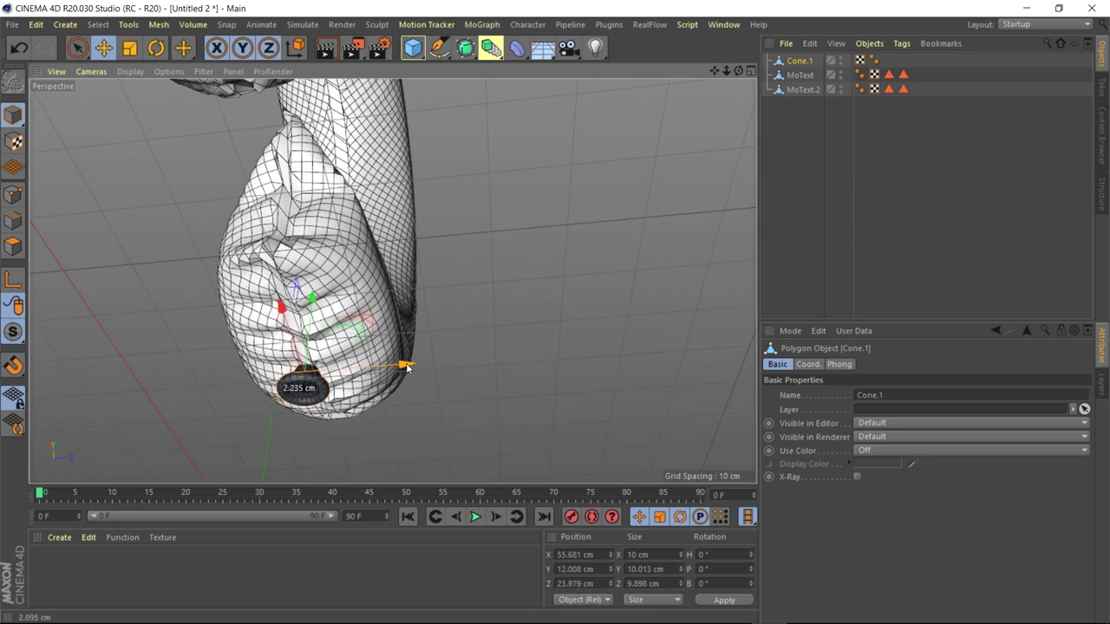
{"action": "left_click_drag", "start_coordinate": [312, 304], "coordinate": [313, 318]}
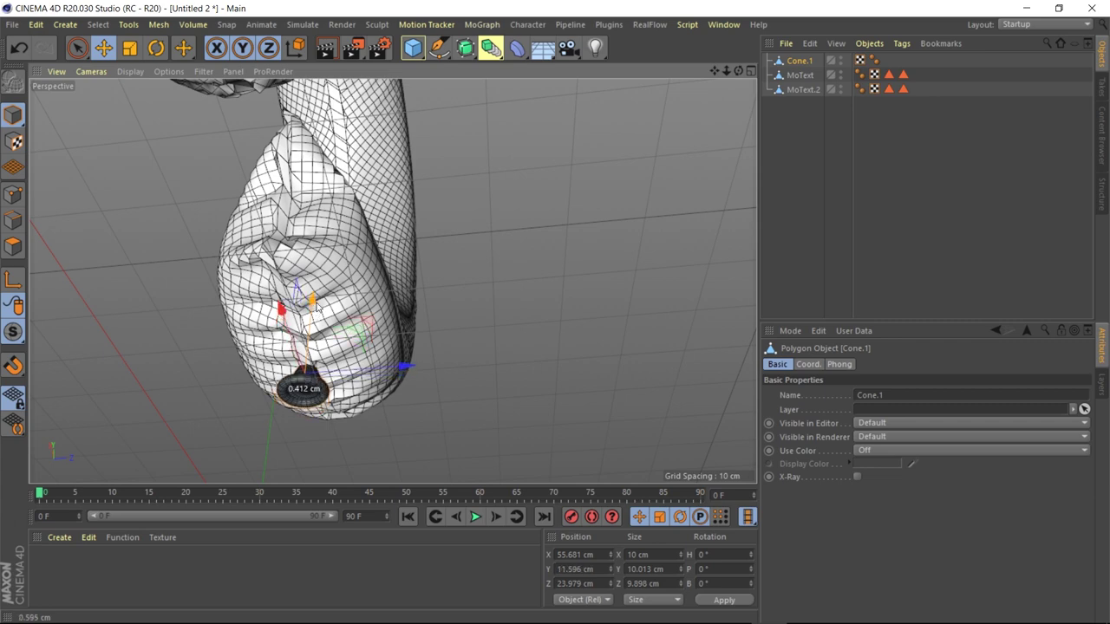
{"action": "left_click_drag", "start_coordinate": [314, 317], "coordinate": [314, 303]}
{"action": "left_click_drag", "start_coordinate": [400, 372], "coordinate": [404, 369]}
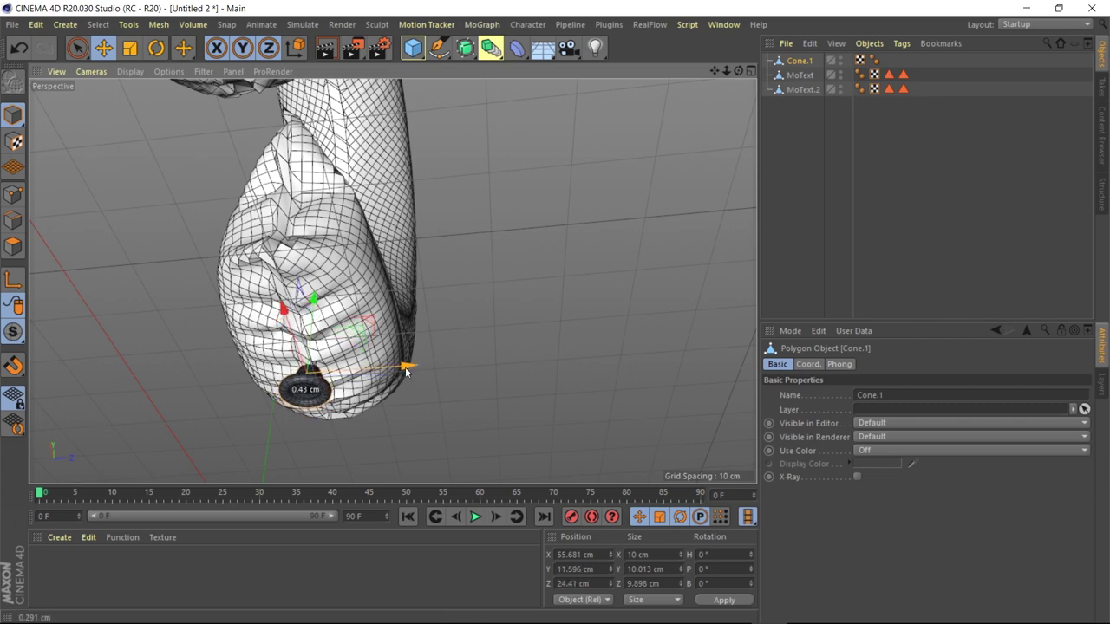
{"action": "mouse_move", "coordinate": [739, 71]}
{"action": "left_mouse_down"}
{"action": "mouse_move", "coordinate": [711, 82]}
{"action": "mouse_move", "coordinate": [479, 337]}
{"action": "left_mouse_up"}
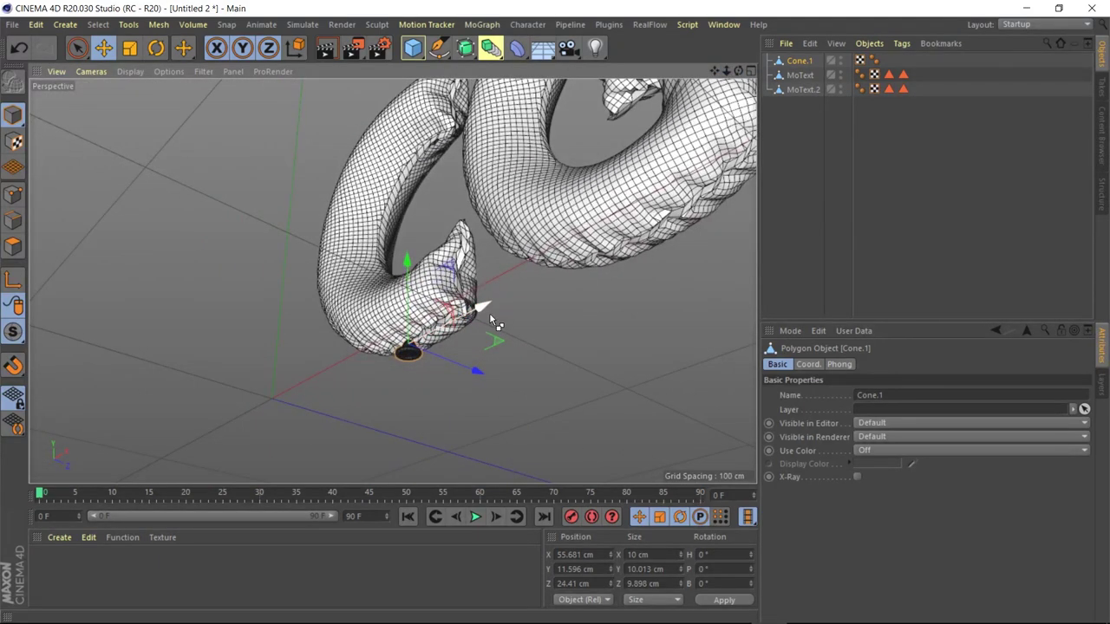
{"action": "mouse_move", "coordinate": [483, 314]}
{"action": "left_mouse_down", "text": "ctrl"}
{"action": "mouse_move", "coordinate": [750, 210]}
{"action": "mouse_move", "coordinate": [708, 260]}
{"action": "mouse_move", "coordinate": [607, 277]}
{"action": "mouse_move", "coordinate": [392, 280]}
{"action": "left_mouse_up", "text": "ctrl"}
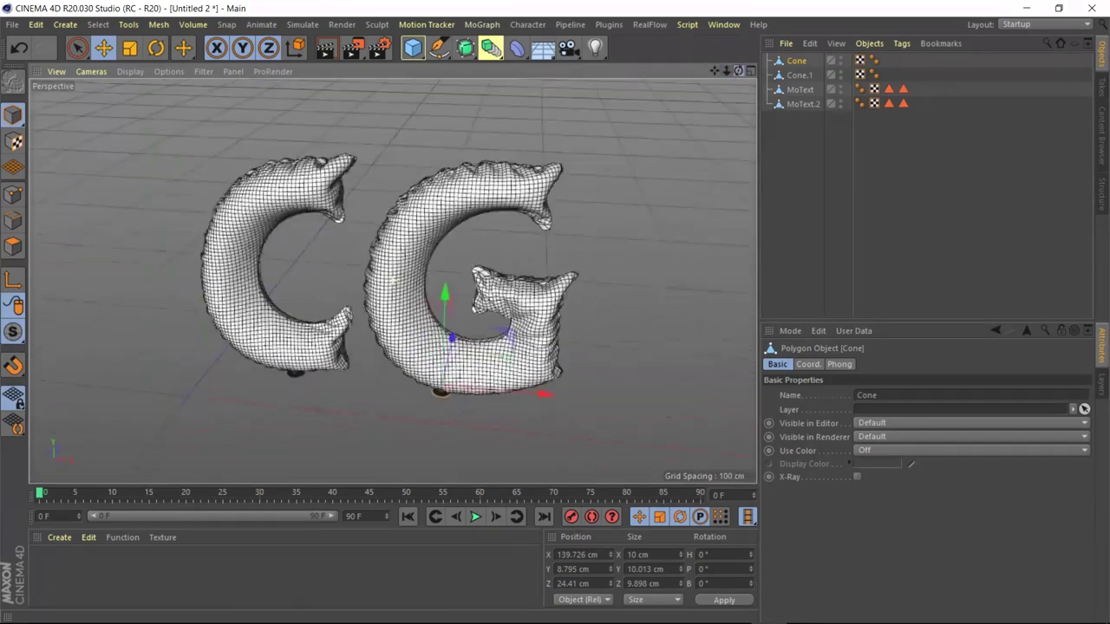
Merge the G balloon and its knot cone with Connect Objects + Delete
{"action": "key", "text": "ctrl+shift+z"}
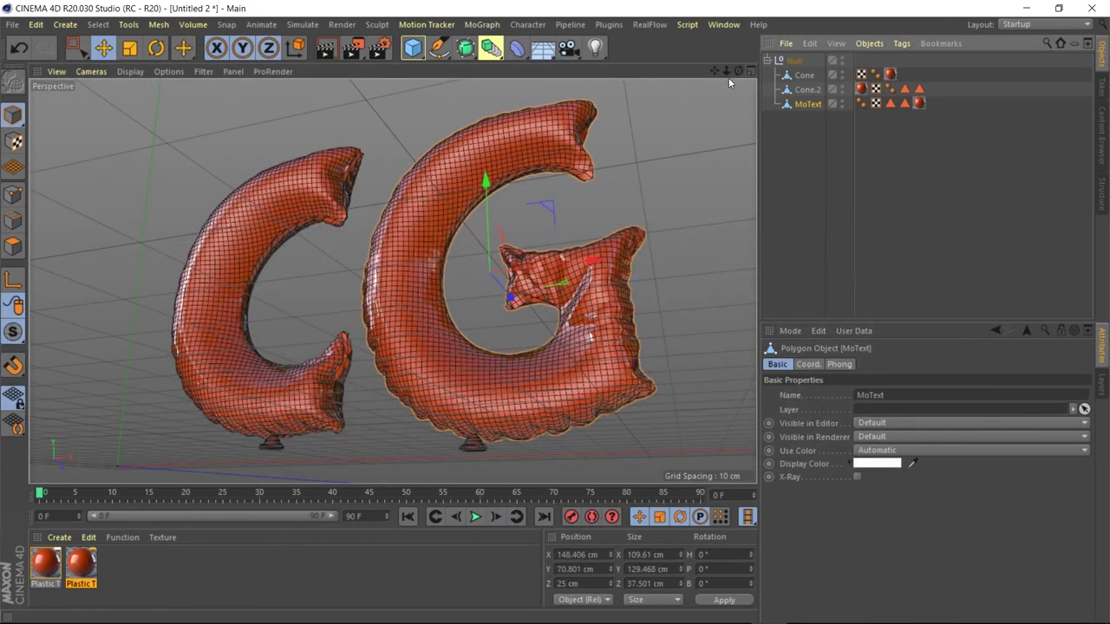
{"action": "left_click_drag", "start_coordinate": [738, 71], "coordinate": [705, 86]}
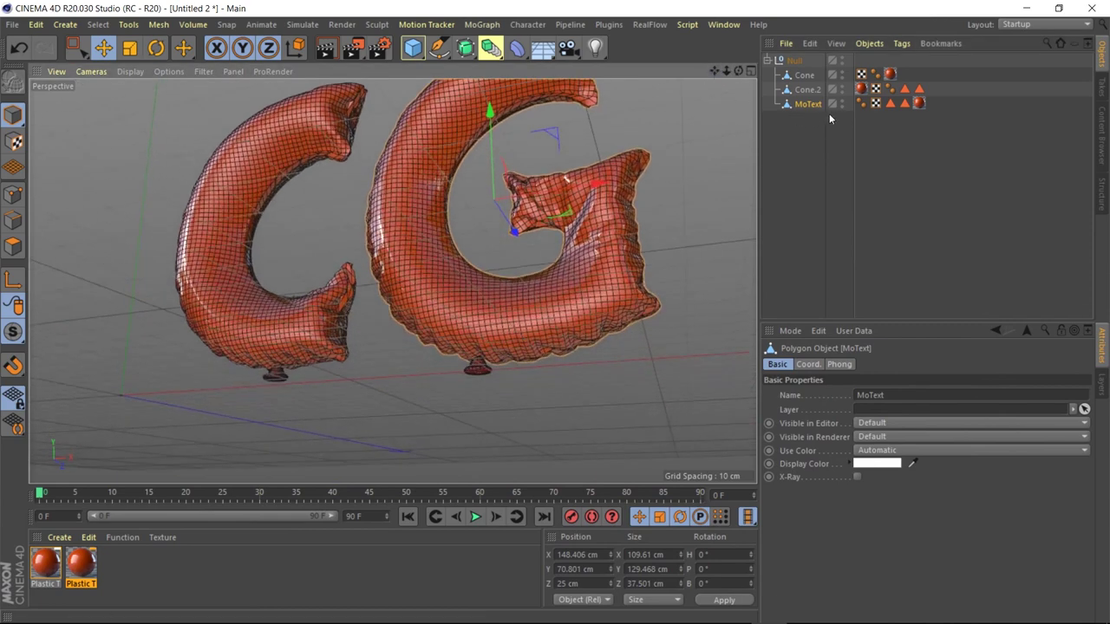
{"action": "left_click", "coordinate": [806, 76]}
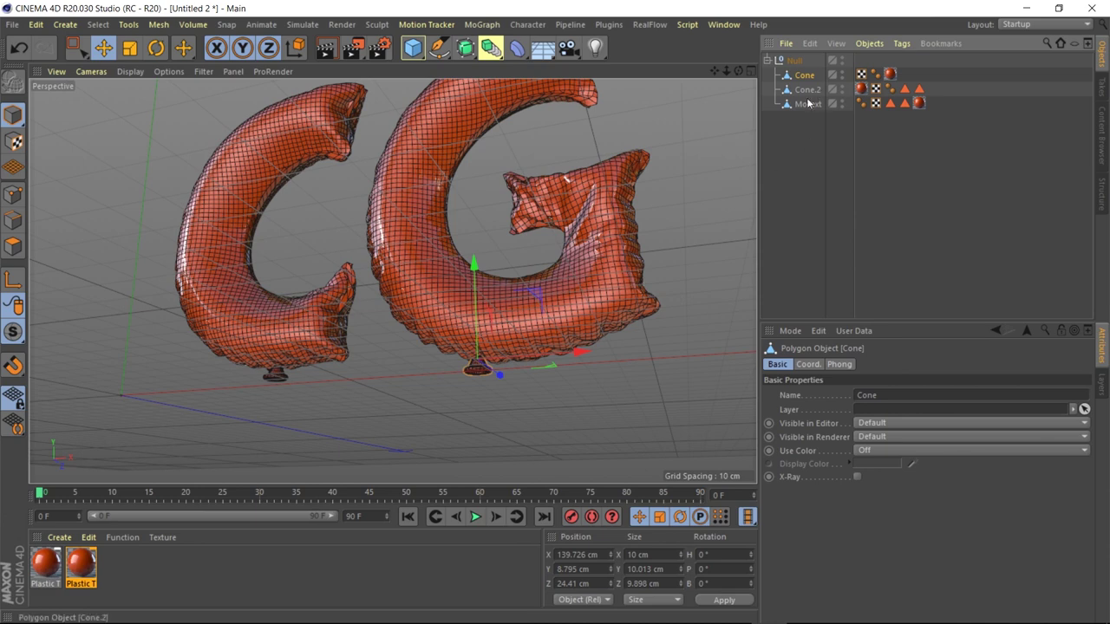
{"action": "left_click", "coordinate": [803, 105], "text": "ctrl"}
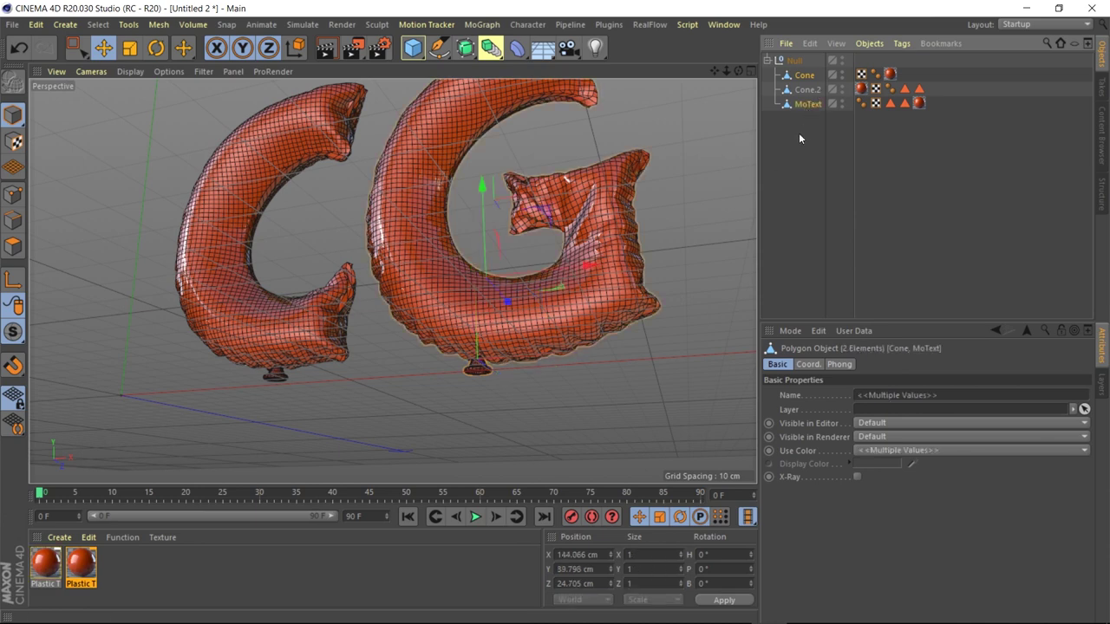
{"action": "right_click", "coordinate": [816, 147]}
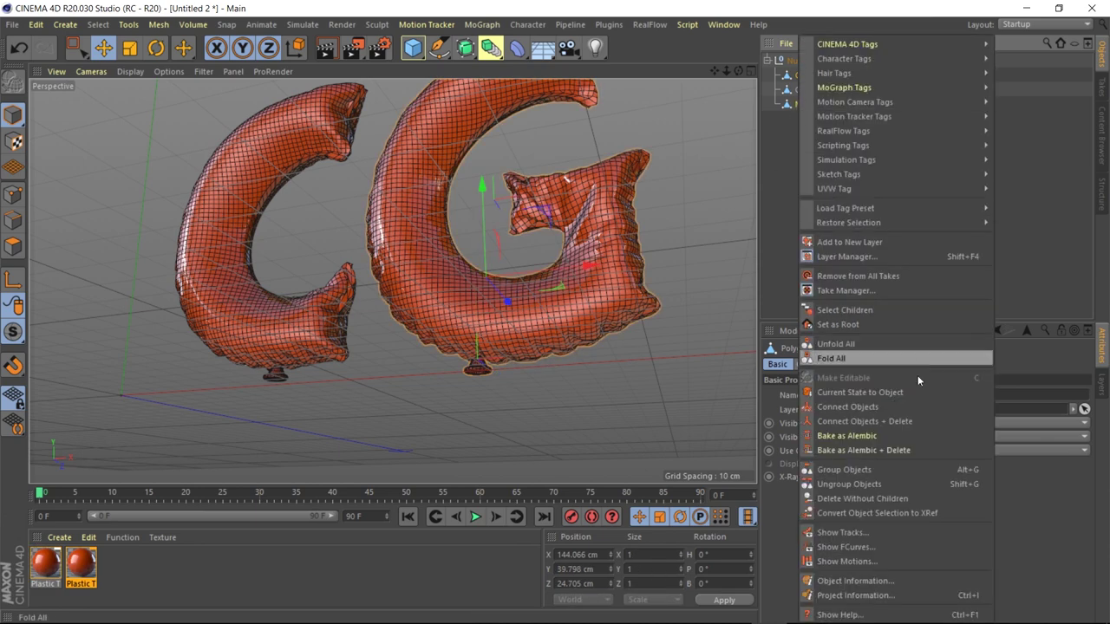
{"action": "left_click", "coordinate": [949, 418]}
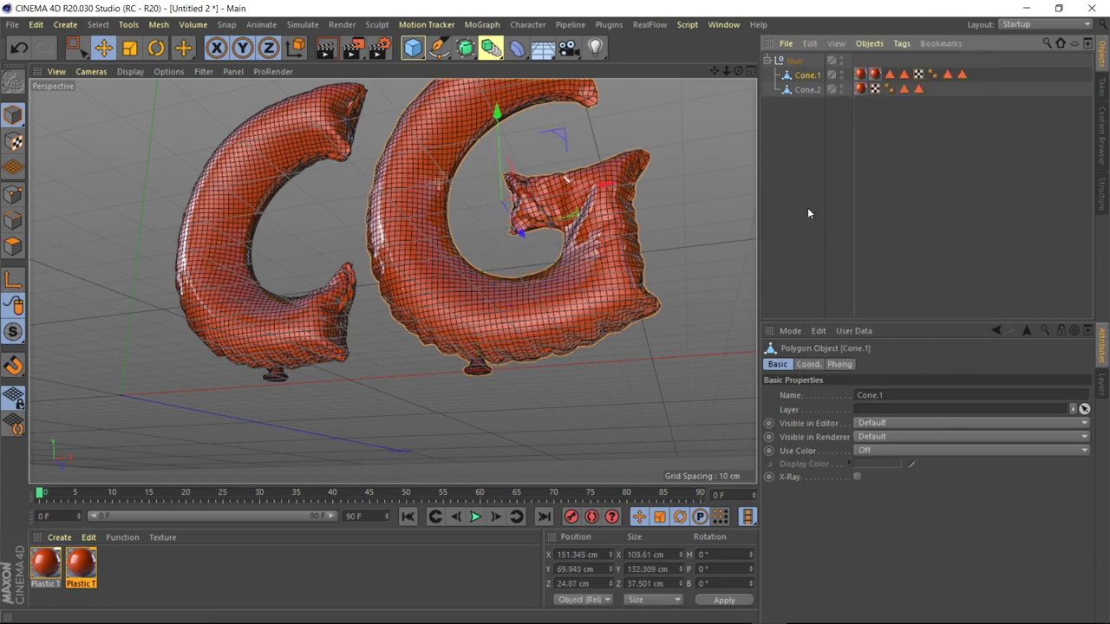
Rename the two letter objects G and C and delete an unneeded tag on G
{"action": "double_click", "coordinate": [805, 76]}
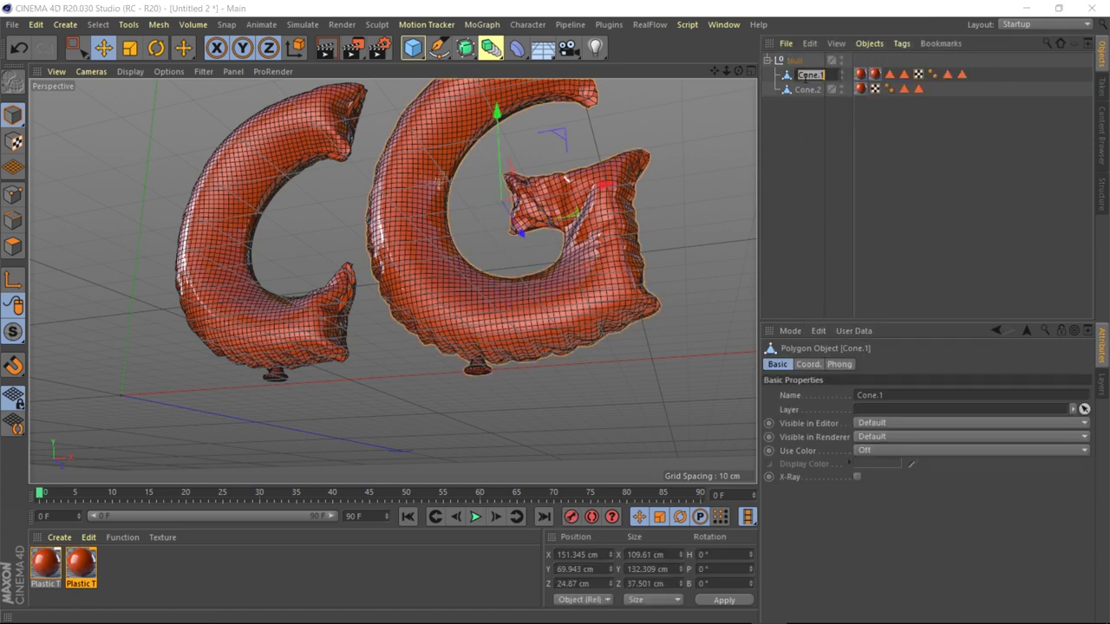
{"action": "type", "text": "C"}
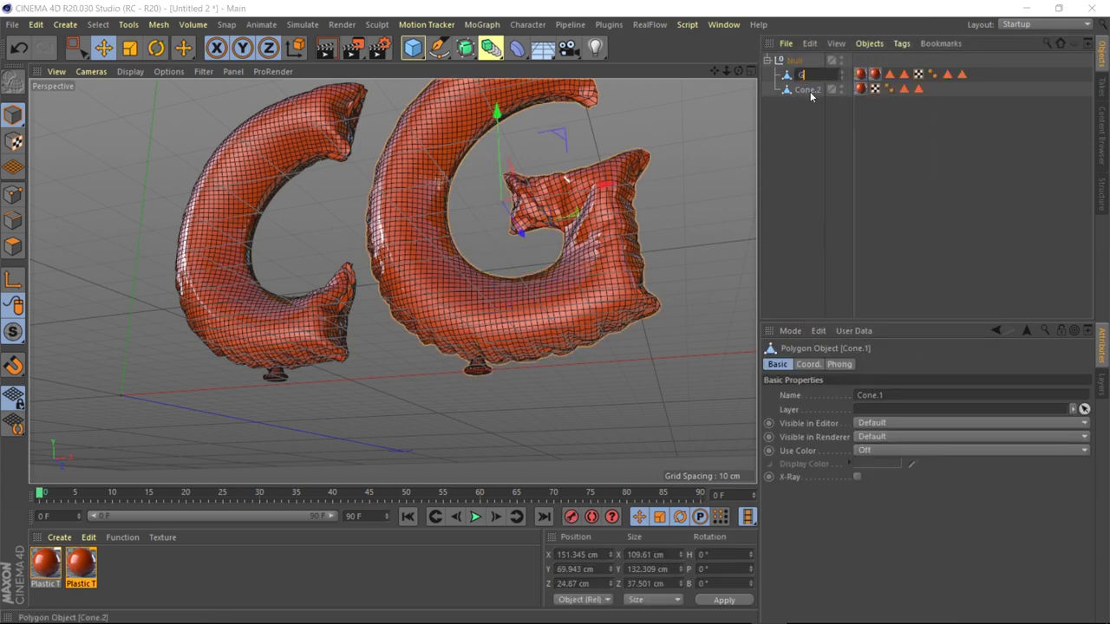
{"action": "key", "text": "Return"}
{"action": "double_click", "coordinate": [809, 90]}
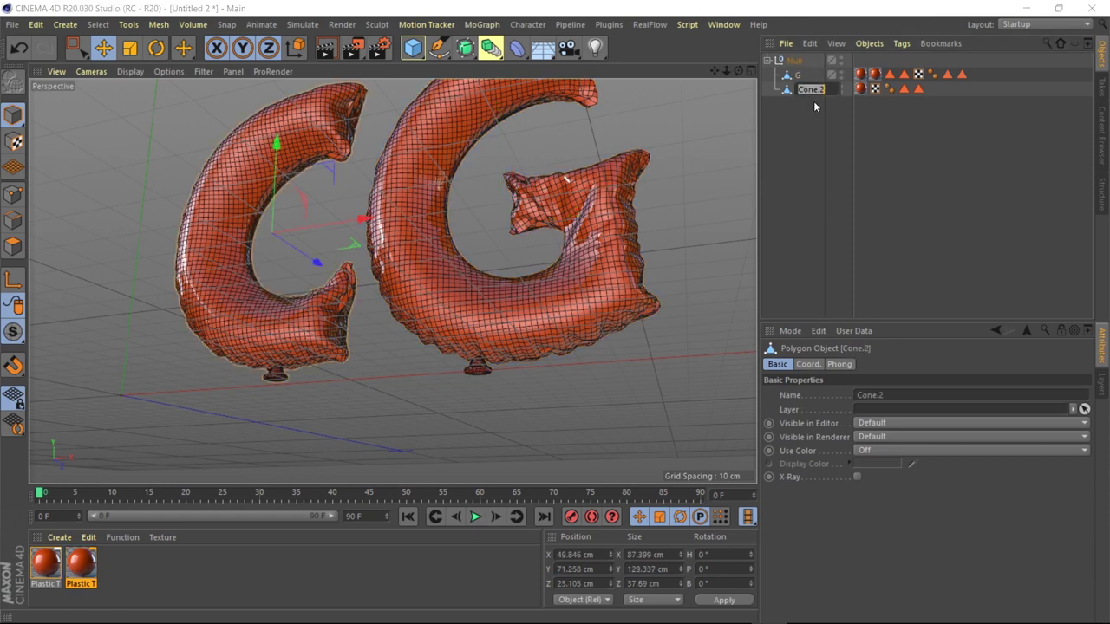
{"action": "type", "text": "C"}
{"action": "key", "text": "Return"}
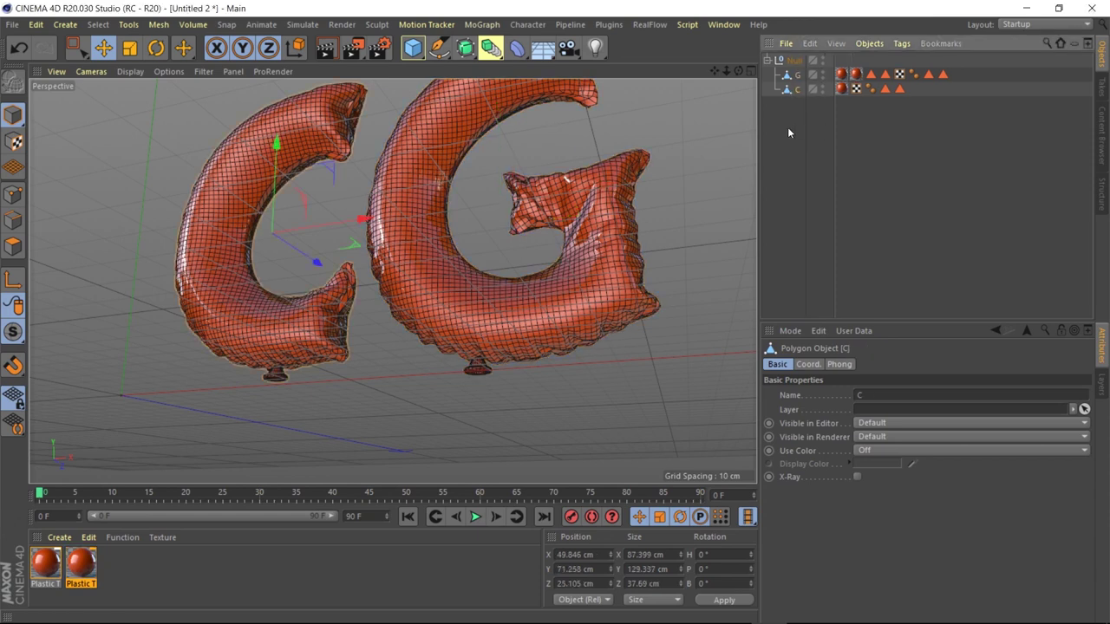
{"action": "left_click", "coordinate": [870, 75]}
{"action": "key", "text": "Delete"}
Remove G's leftover selection and texture tags and apply Plastic Texture.1 to G
{"action": "left_click", "coordinate": [871, 74]}
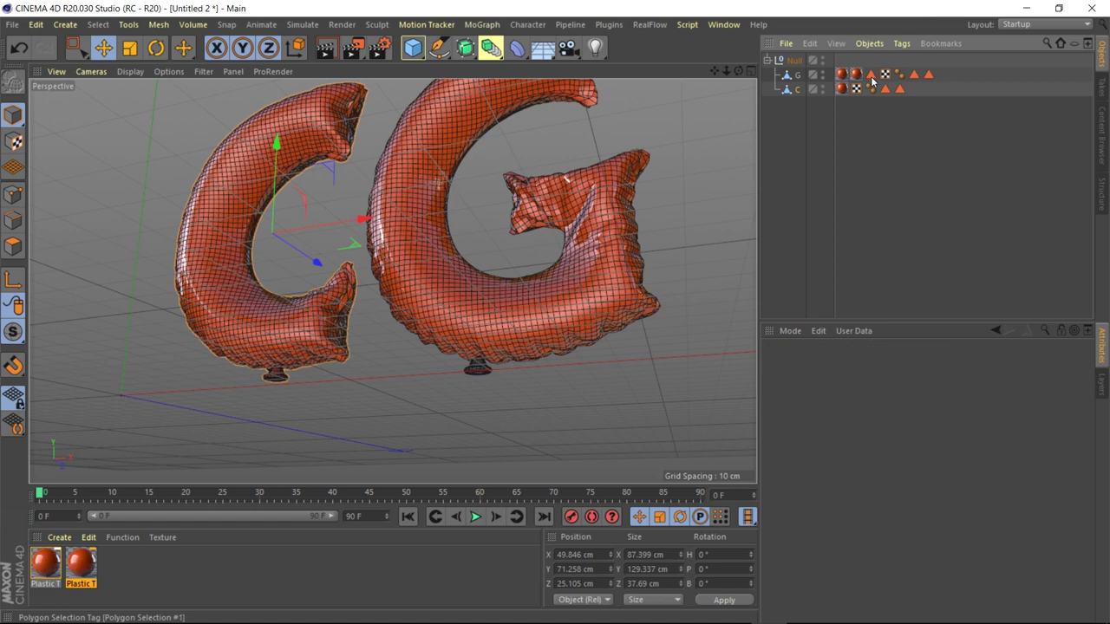
{"action": "key", "text": "Delete"}
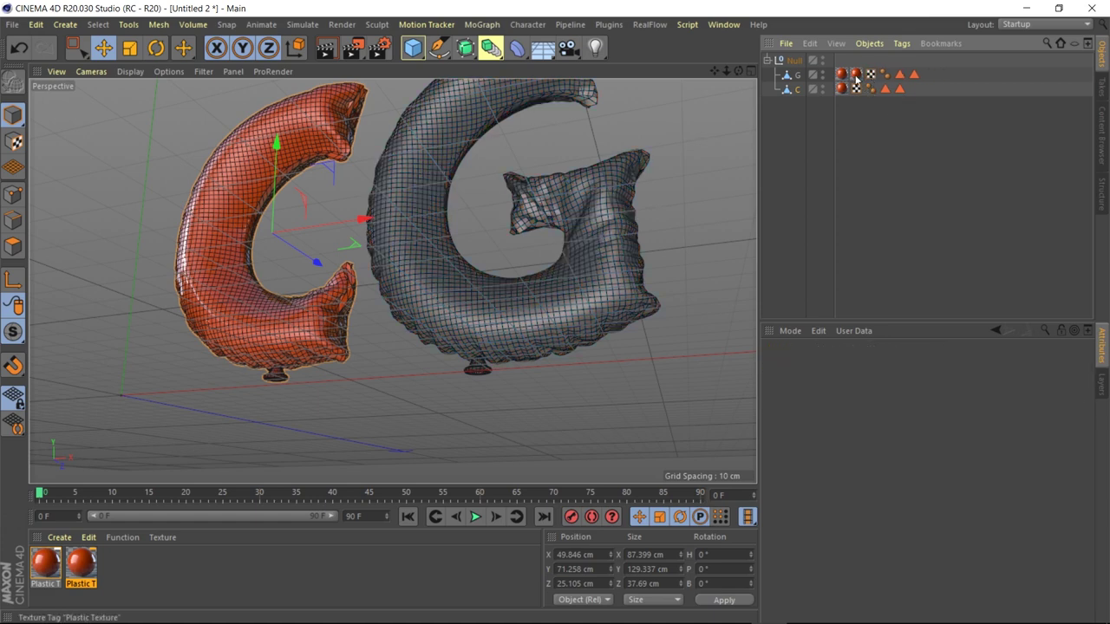
{"action": "left_click", "coordinate": [856, 74]}
{"action": "key", "text": "Delete"}
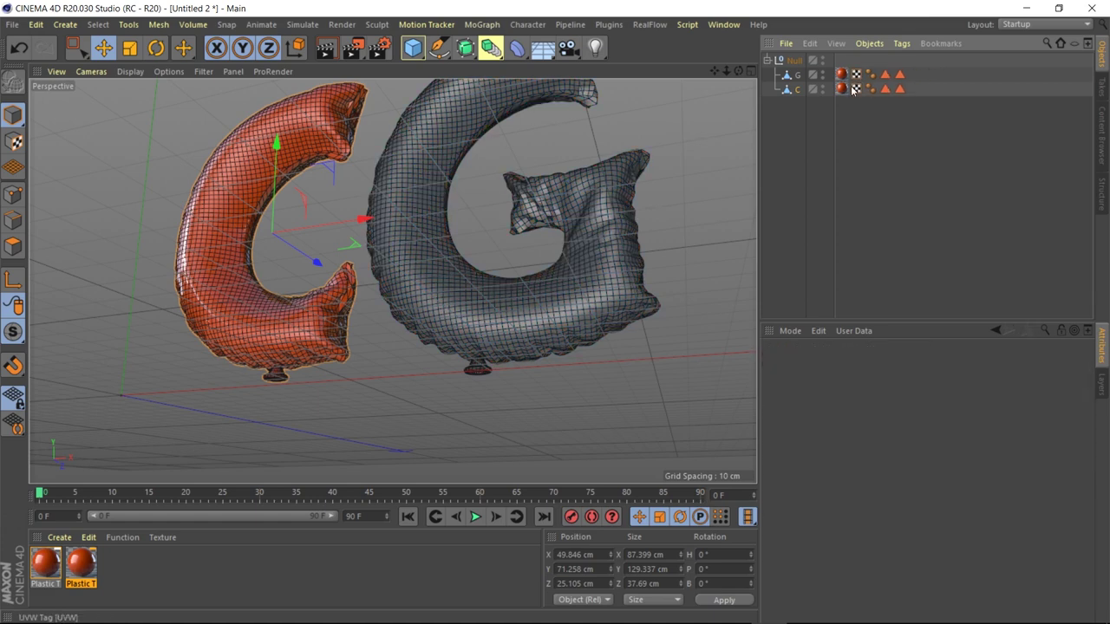
{"action": "left_click", "coordinate": [125, 575]}
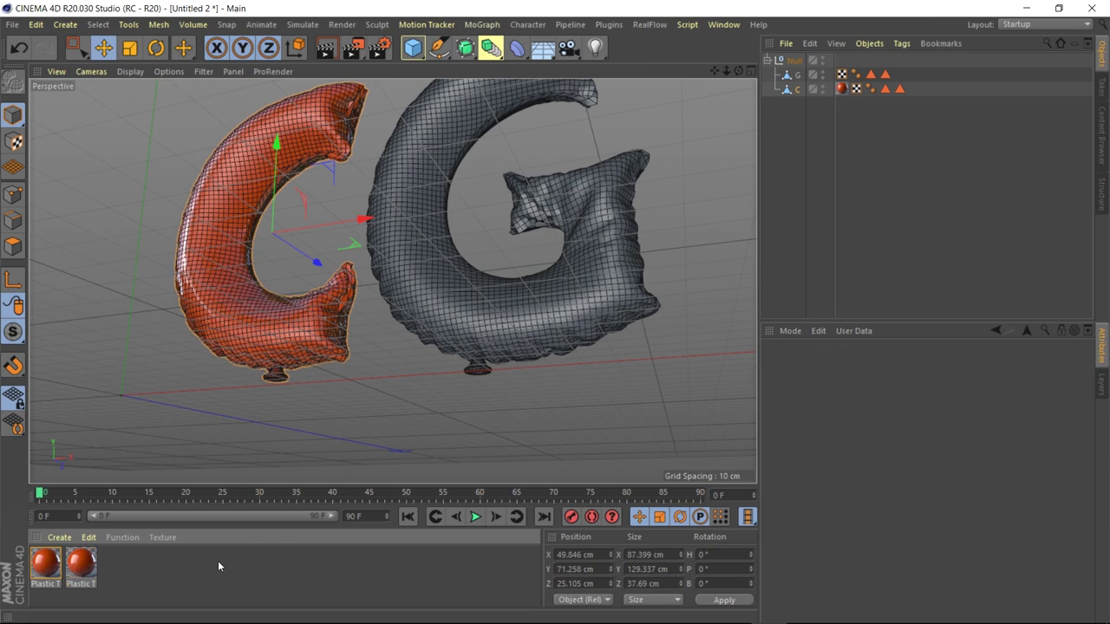
{"action": "left_click", "coordinate": [81, 567]}
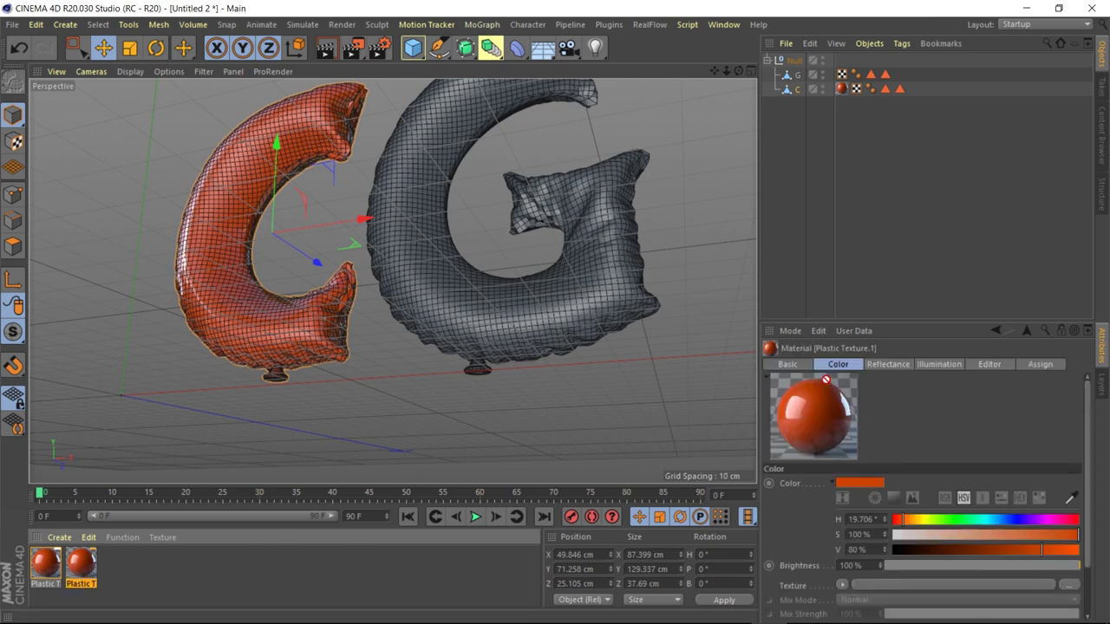
{"action": "left_click_drag", "start_coordinate": [837, 71], "coordinate": [794, 77]}
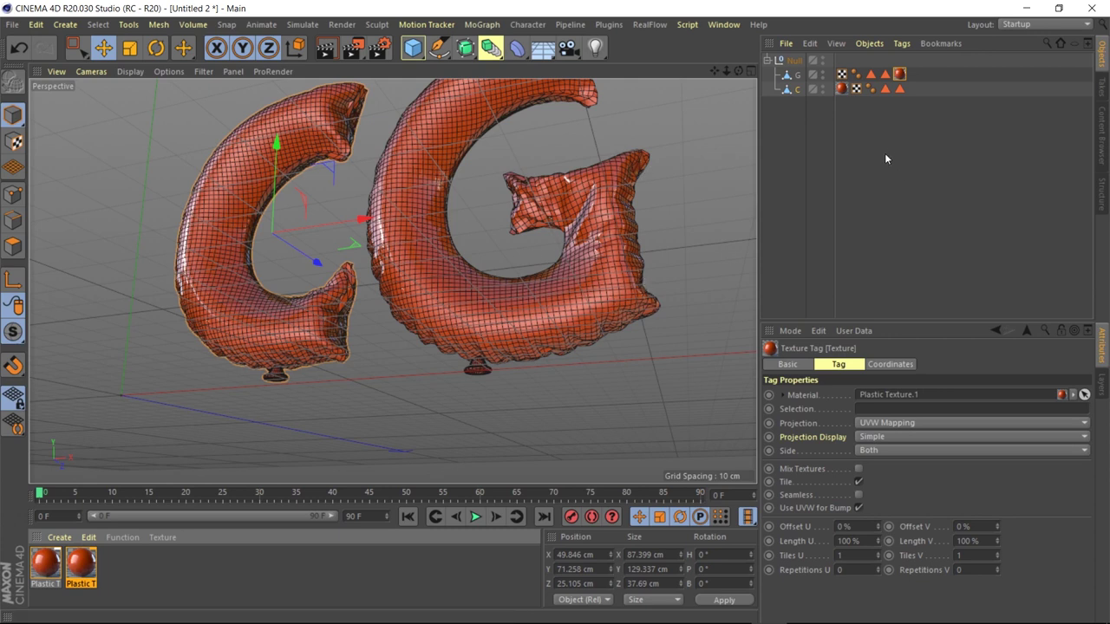
Replace the C's texture tag with the Plastic Texture material
{"action": "left_click", "coordinate": [842, 90]}
{"action": "key", "text": "Delete"}
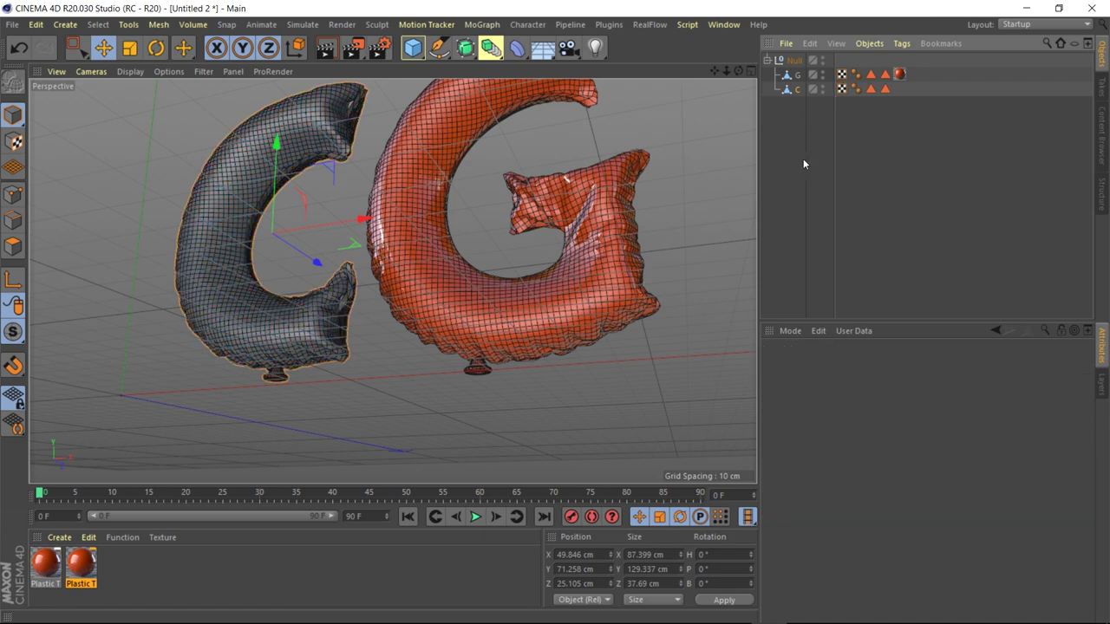
{"action": "left_click_drag", "start_coordinate": [46, 565], "coordinate": [991, 275]}
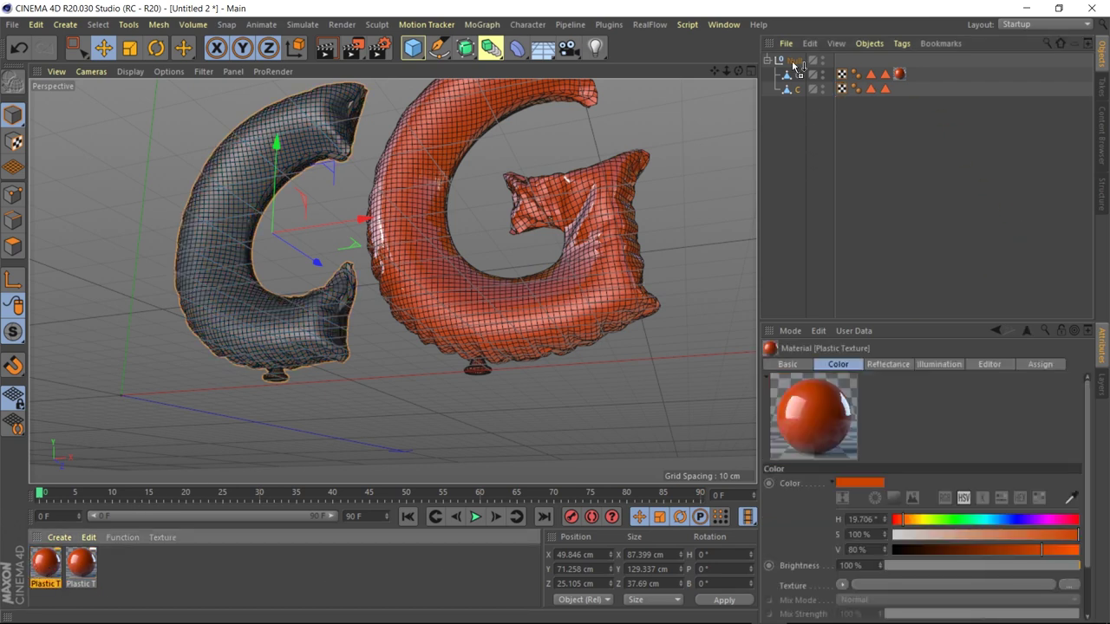
{"action": "left_click_drag", "start_coordinate": [794, 66], "coordinate": [797, 93]}
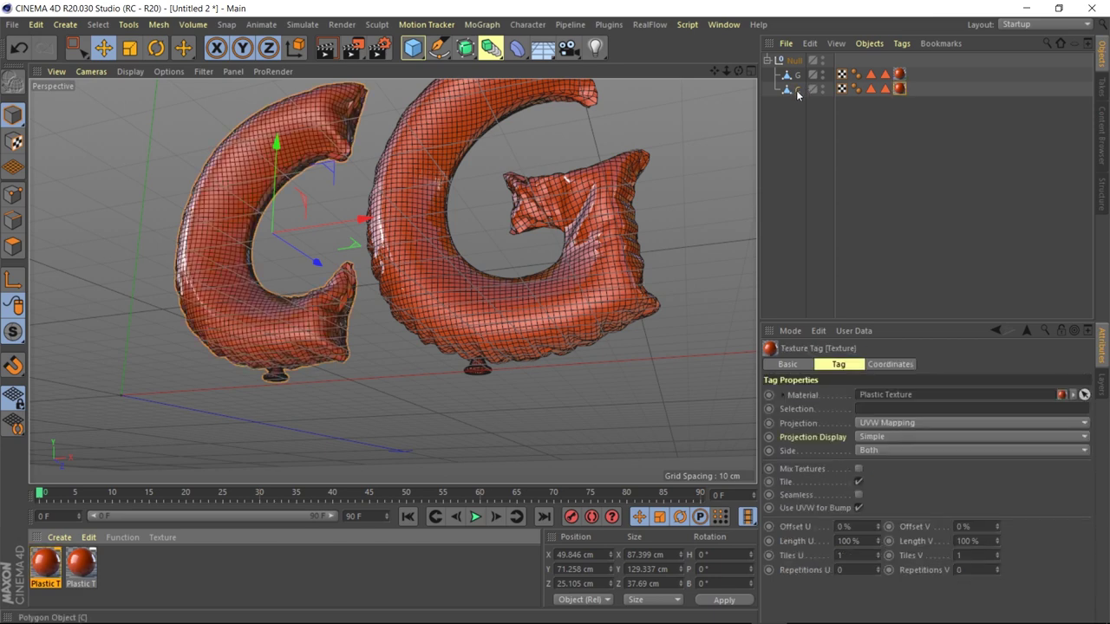
{"action": "left_click", "coordinate": [799, 108]}
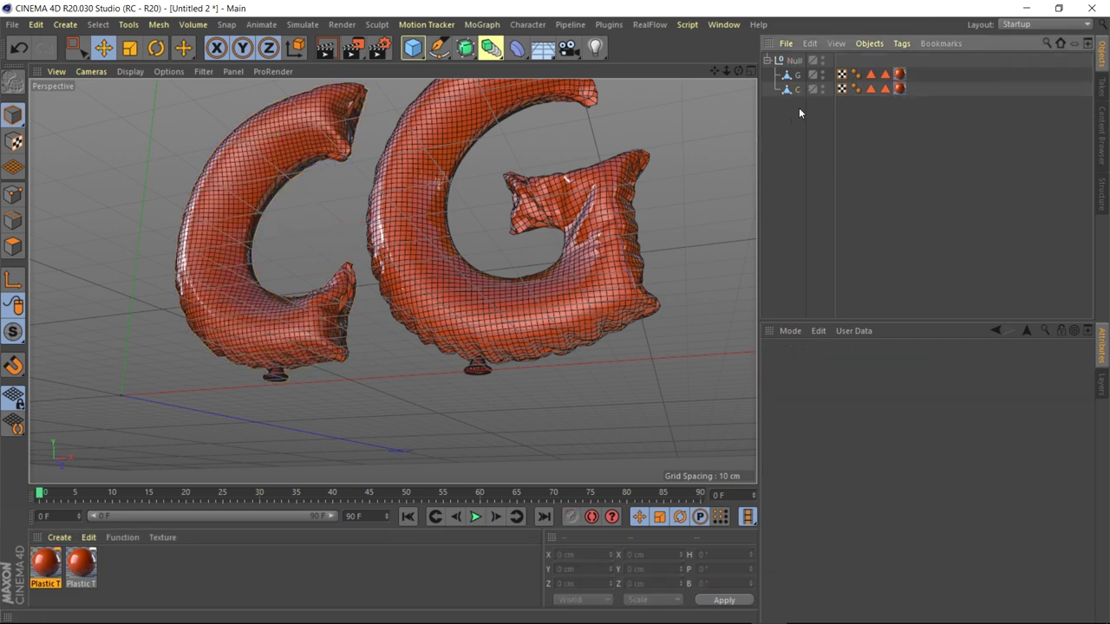
{"action": "left_click", "coordinate": [797, 89]}
{"action": "left_click", "coordinate": [797, 74]}
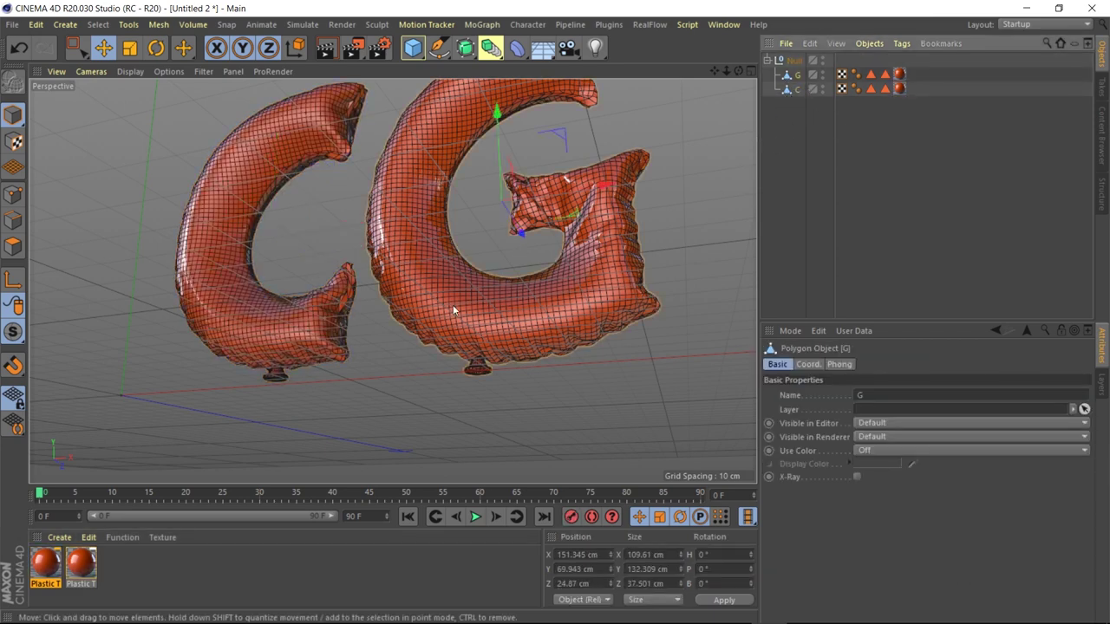
Add a 20 × 20 × 20 cm cube to the scene as the weight
{"action": "middle_click", "coordinate": [257, 315]}
{"action": "left_click", "coordinate": [413, 47]}
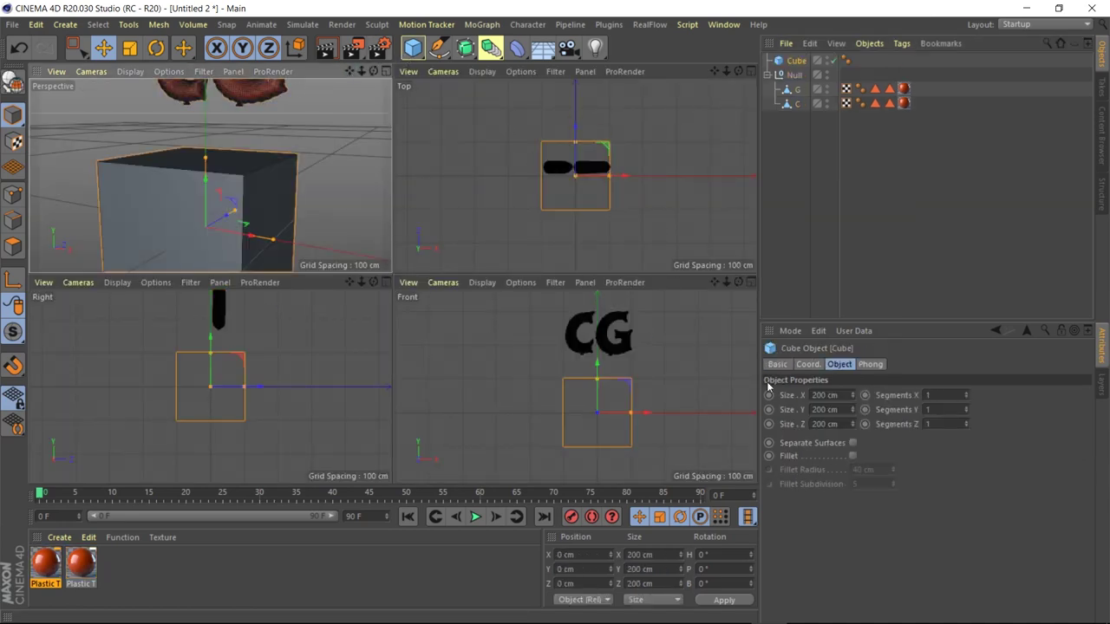
{"action": "type", "text": "20"}
{"action": "key", "text": "Tab"}
{"action": "type", "text": "20"}
{"action": "key", "text": "Tab"}
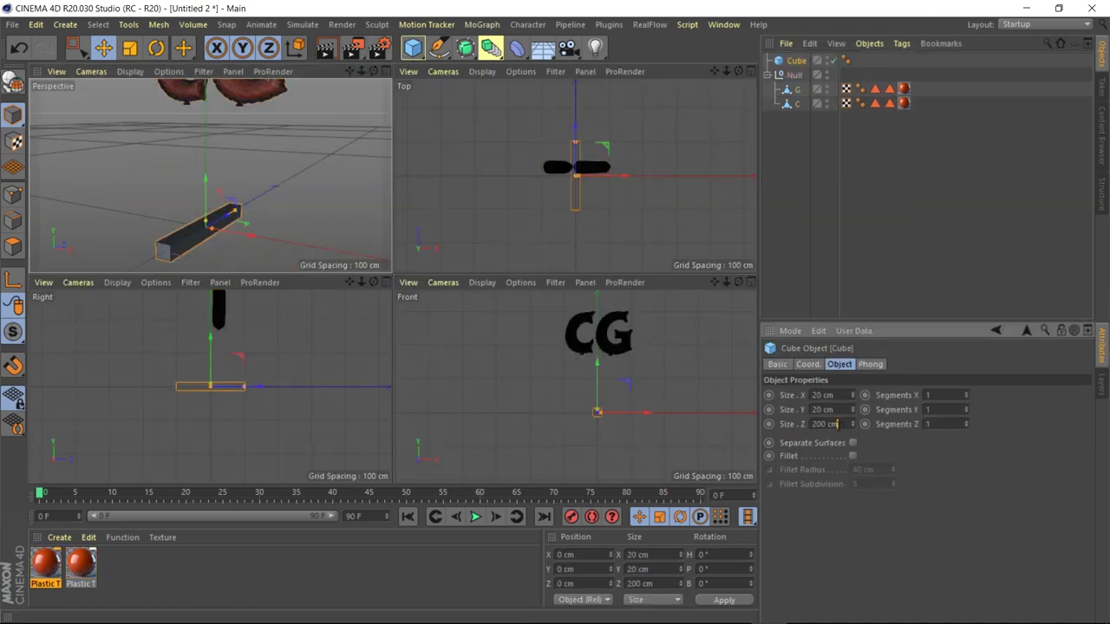
{"action": "type", "text": "20"}
{"action": "key", "text": "Return"}
{"action": "left_click", "coordinate": [712, 290]}
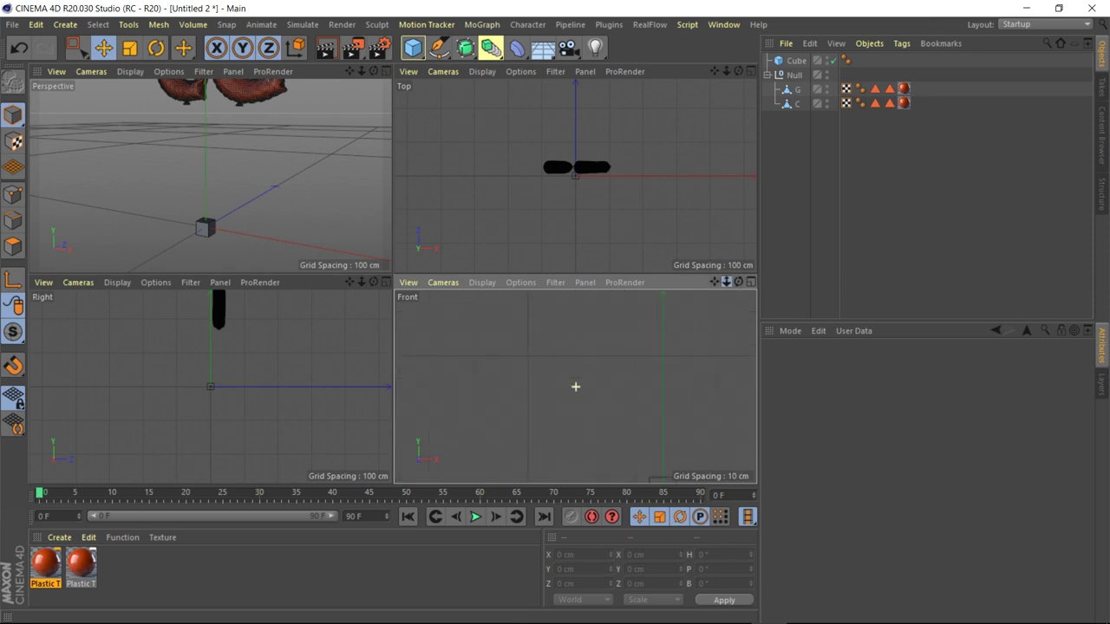
Zoom in on the cube, then convert it to an editable polygon object in point mode
{"action": "left_click_drag", "start_coordinate": [719, 281], "coordinate": [576, 387]}
{"action": "scroll", "coordinate": [684, 453], "scroll_direction": "up", "scroll_amount": 2}
{"action": "scroll", "coordinate": [668, 404], "scroll_direction": "up", "scroll_amount": 3}
{"action": "left_click", "coordinate": [659, 401]}
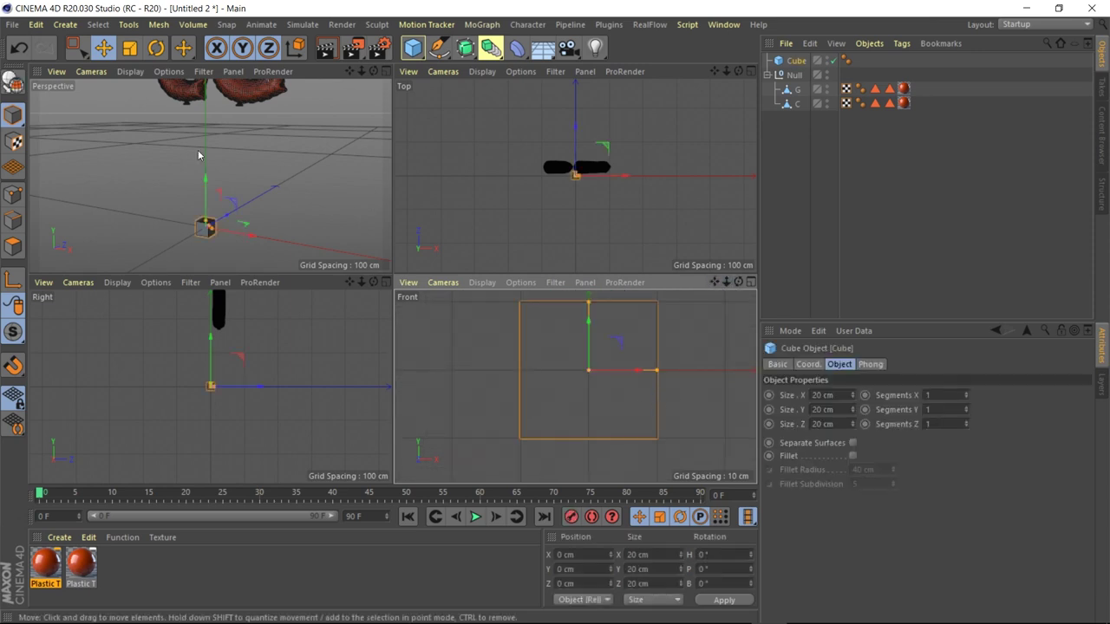
{"action": "left_click", "coordinate": [12, 82]}
{"action": "left_click", "coordinate": [128, 24]}
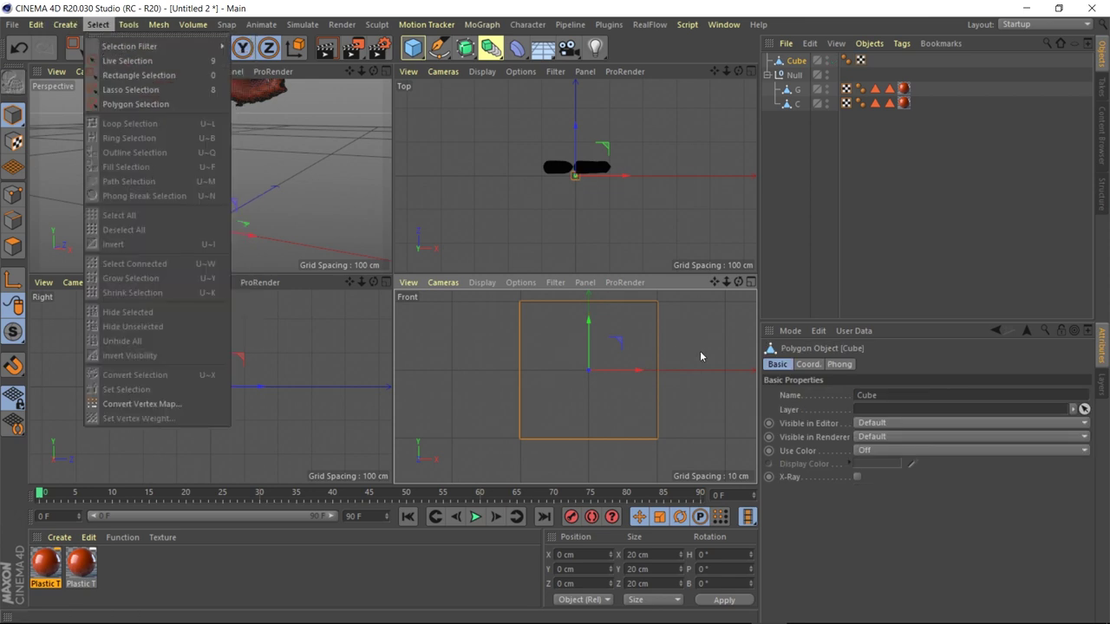
{"action": "left_click", "coordinate": [15, 197]}
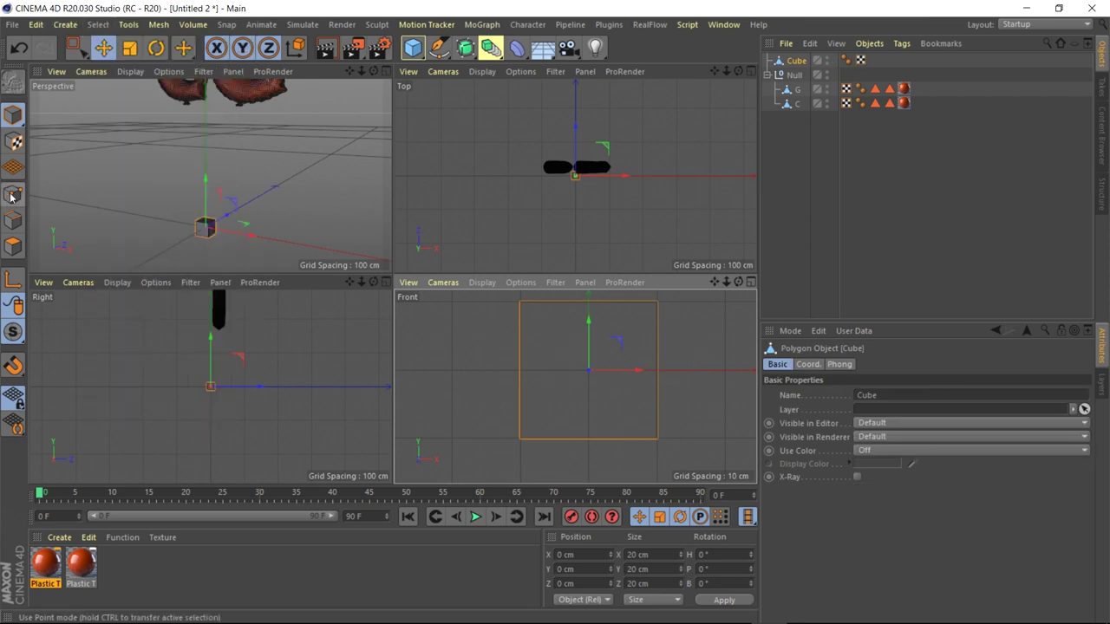
Add two loop cuts, one around the cube's middle and one on its right face
{"action": "middle_click", "coordinate": [107, 139]}
{"action": "right_click", "coordinate": [611, 173]}
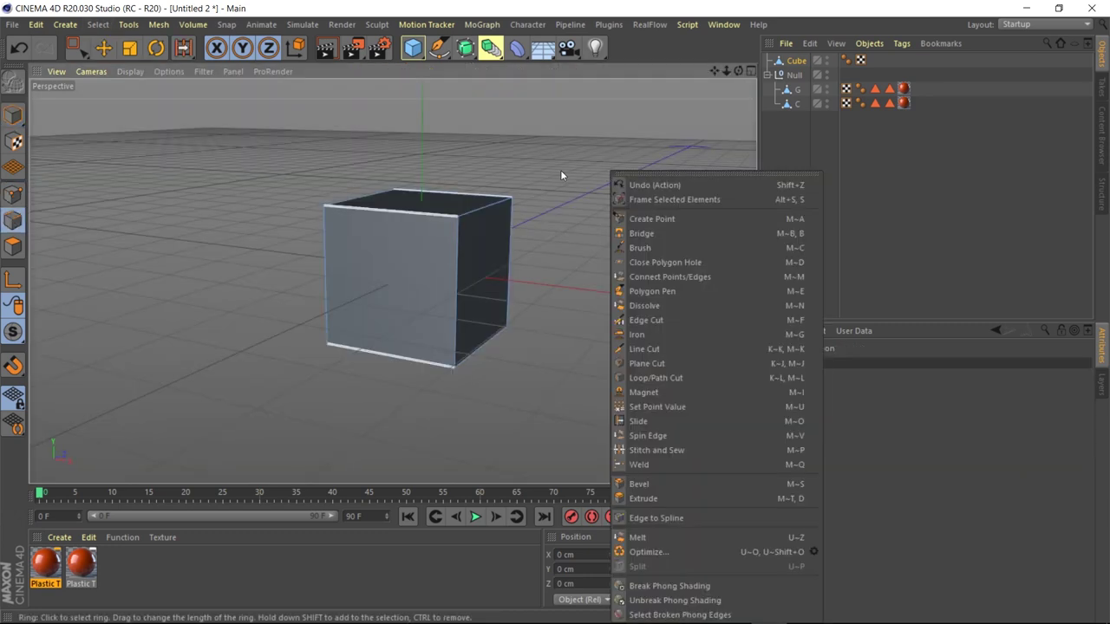
{"action": "left_click", "coordinate": [704, 377]}
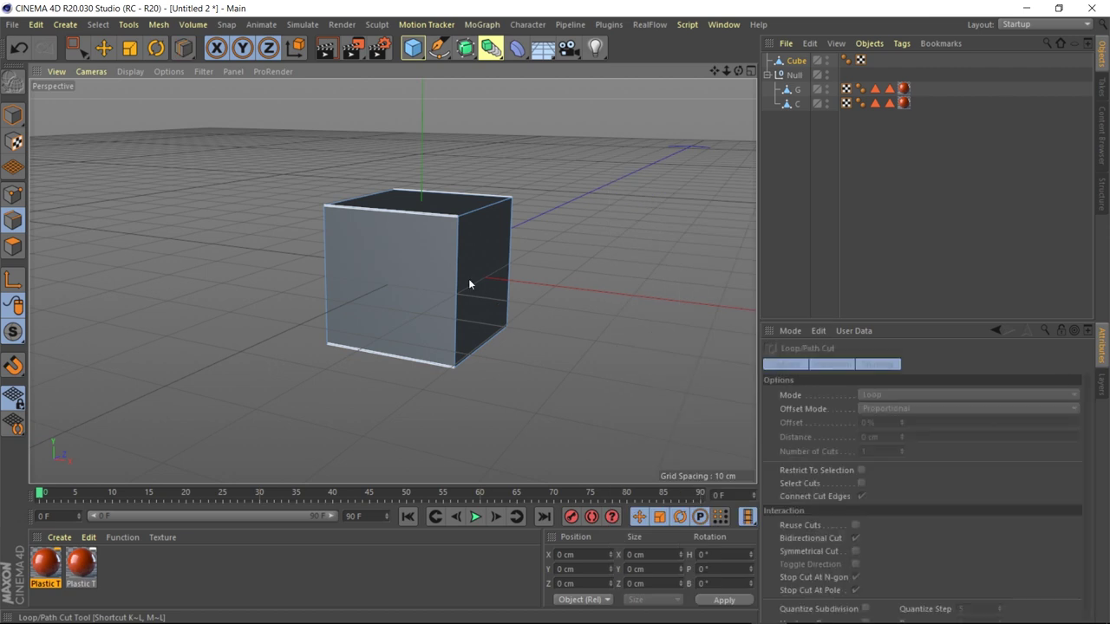
{"action": "left_click", "coordinate": [387, 214]}
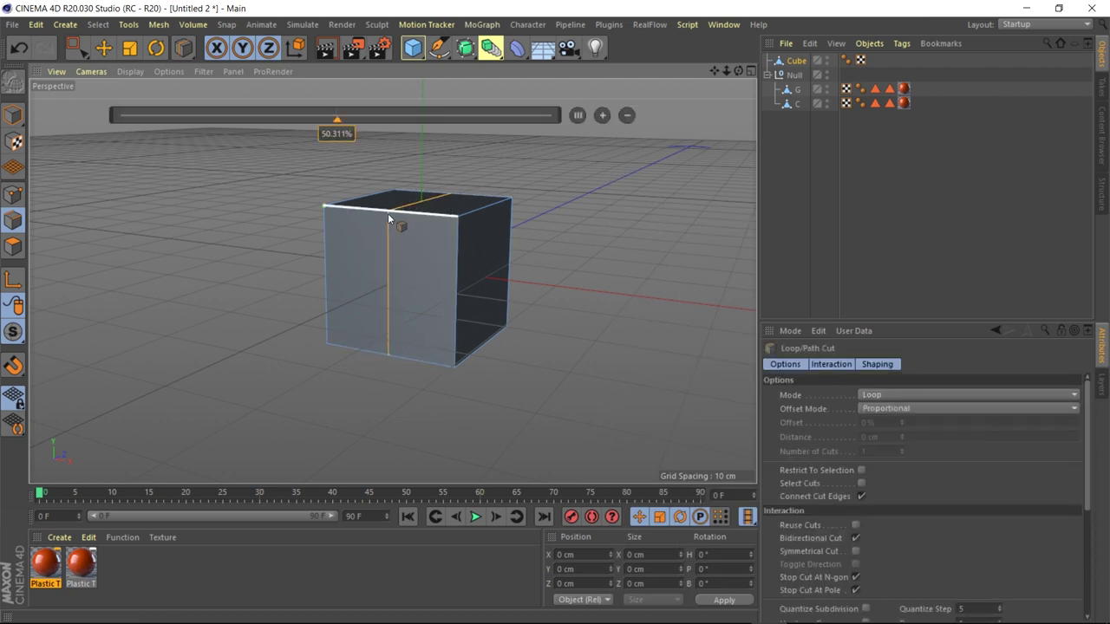
{"action": "left_click", "coordinate": [490, 215]}
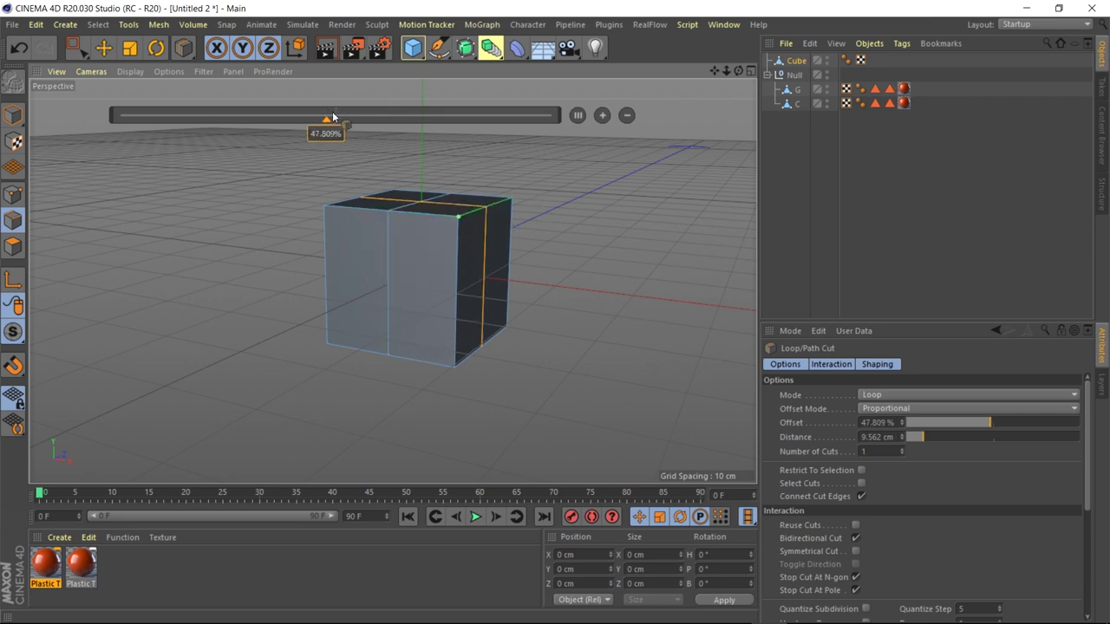
{"action": "left_click", "coordinate": [103, 48]}
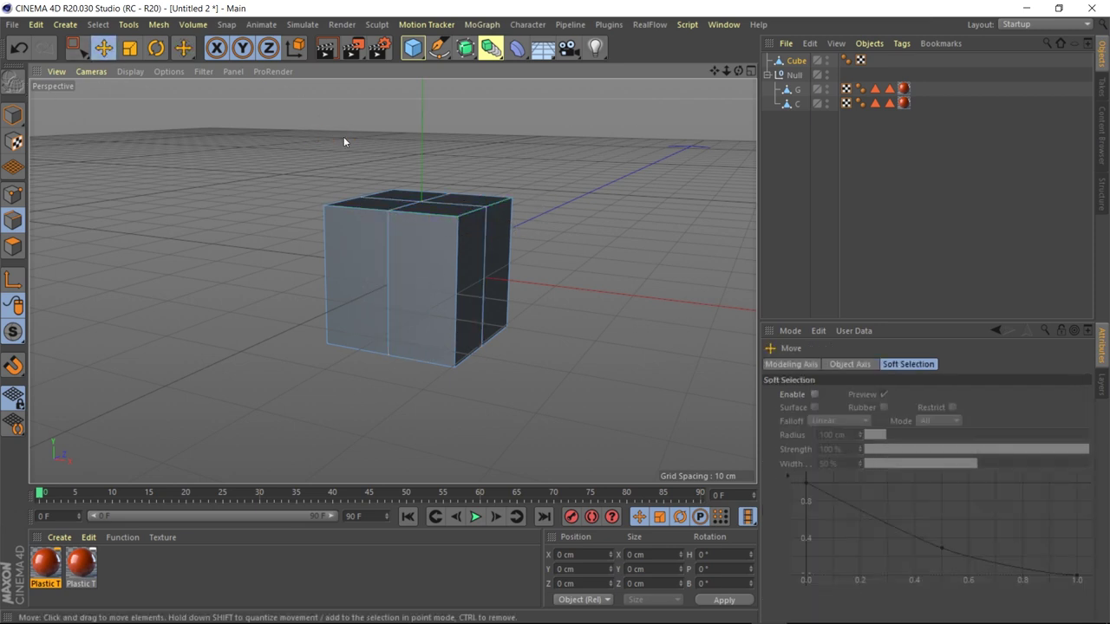
Draw a two-point spline from under the C balloon down to the cube
{"action": "left_click", "coordinate": [13, 195]}
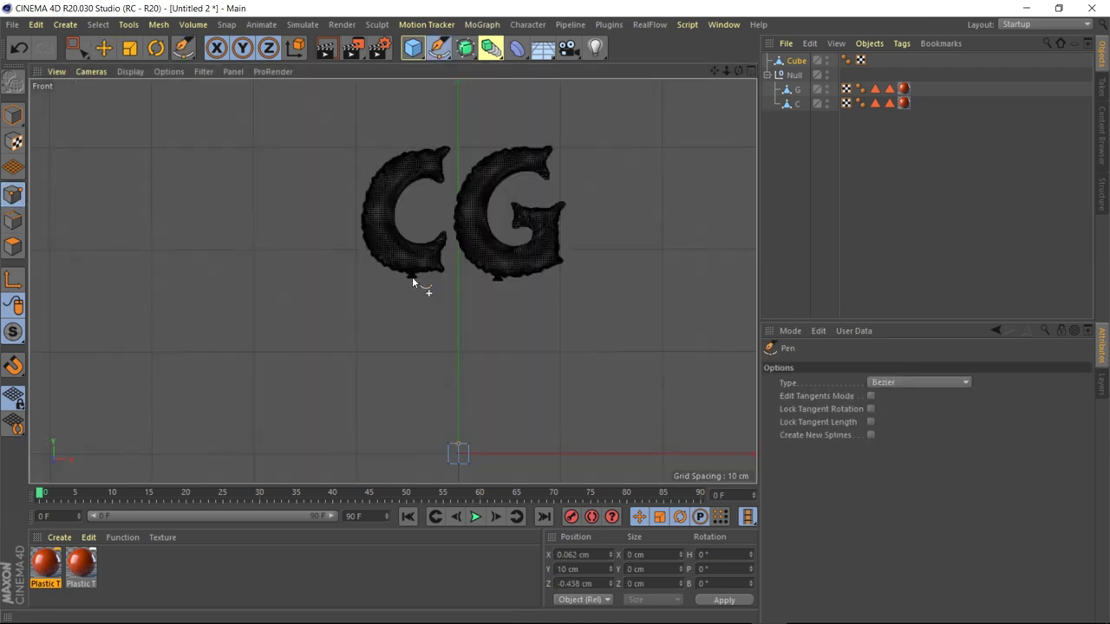
{"action": "left_click", "coordinate": [412, 276]}
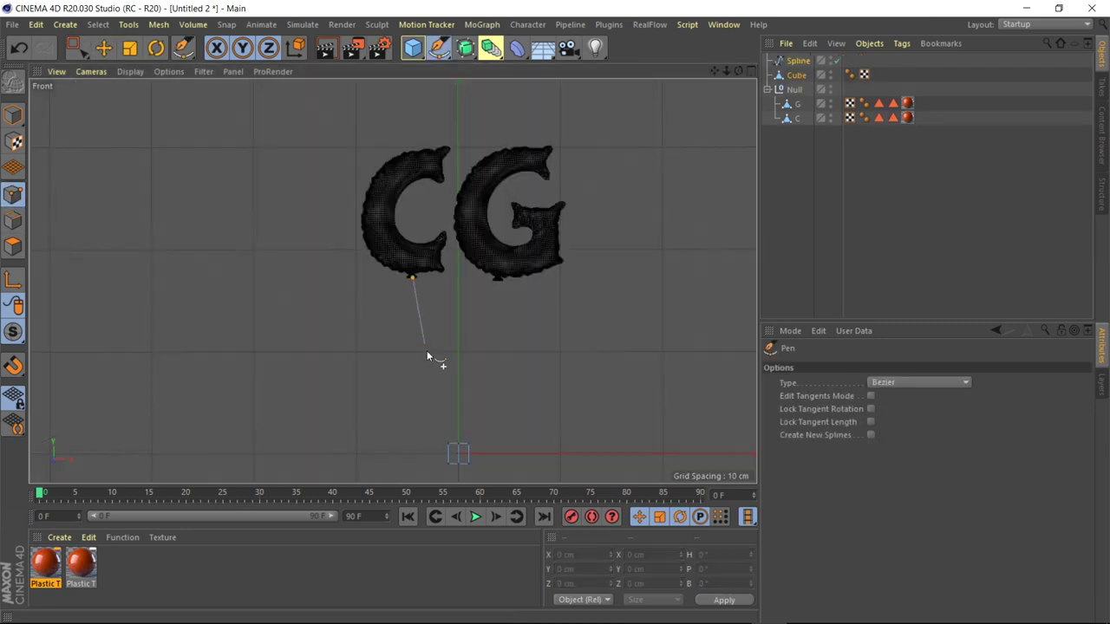
{"action": "left_click", "coordinate": [460, 446]}
{"action": "key", "text": "e"}
{"action": "key", "text": "F5"}
Move the spline's lower point to the cube's centre in the top view
{"action": "scroll", "coordinate": [628, 173], "scroll_direction": "up", "scroll_amount": 2}
{"action": "scroll", "coordinate": [633, 171], "scroll_direction": "up", "scroll_amount": 2}
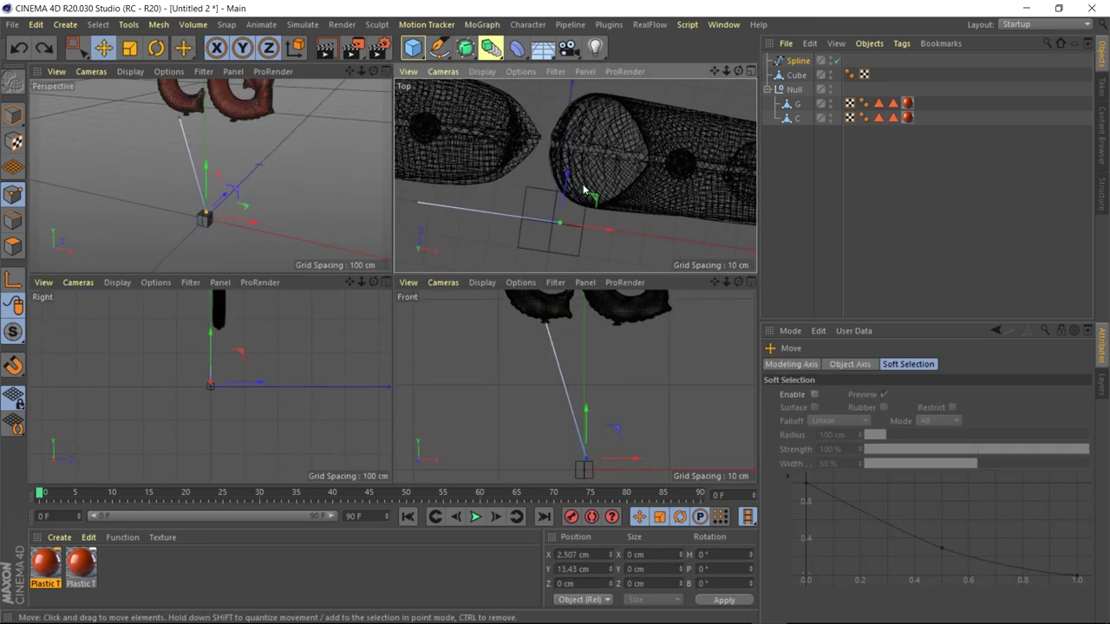
{"action": "scroll", "coordinate": [577, 178], "scroll_direction": "up", "scroll_amount": 3}
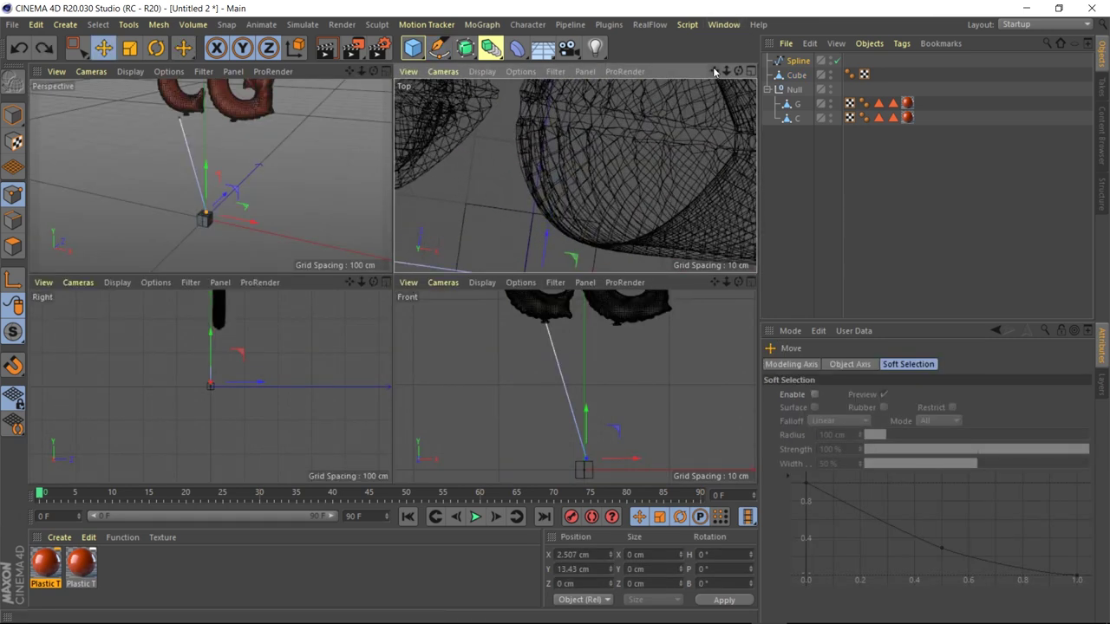
{"action": "left_click_drag", "start_coordinate": [714, 71], "coordinate": [682, 82]}
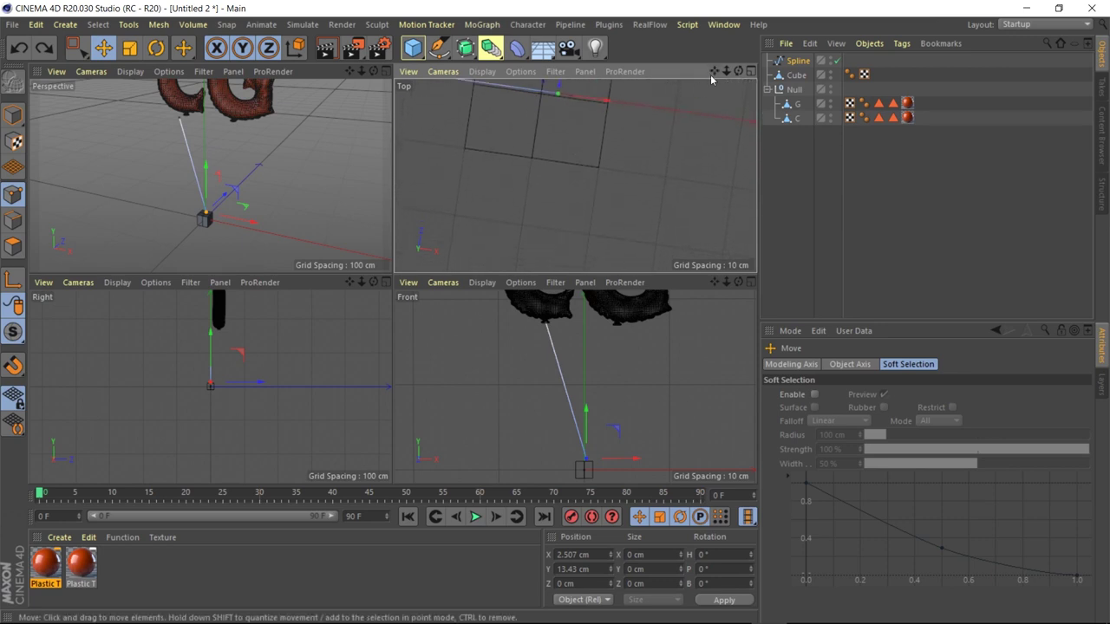
{"action": "left_click", "coordinate": [612, 438]}
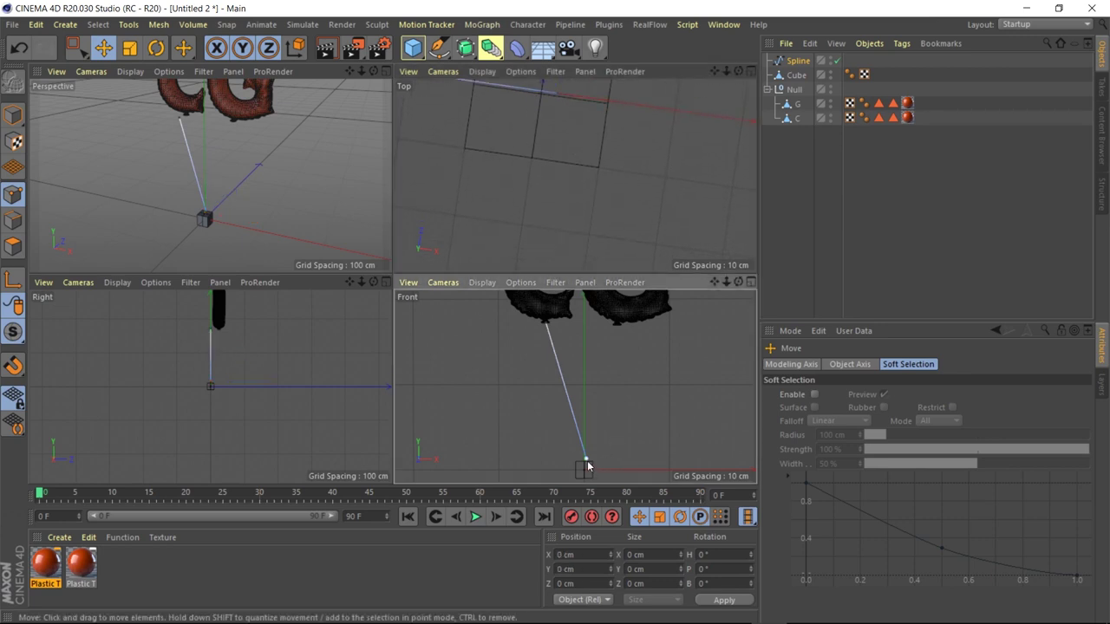
{"action": "left_click", "coordinate": [719, 74]}
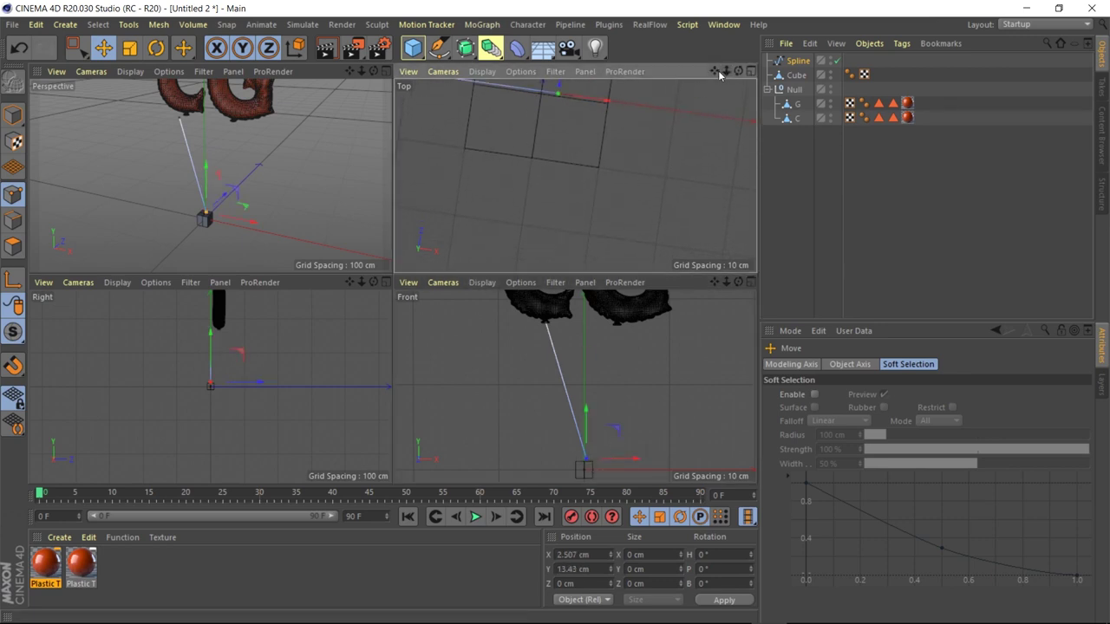
{"action": "left_click_drag", "start_coordinate": [713, 71], "coordinate": [575, 176]}
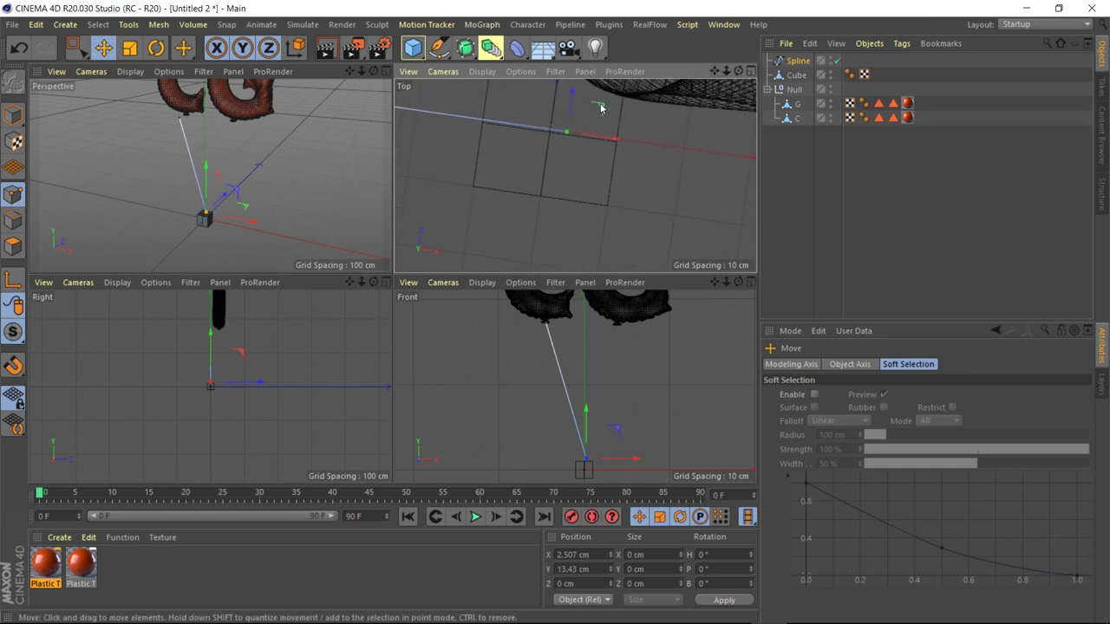
{"action": "mouse_move", "coordinate": [595, 104]}
{"action": "left_mouse_down"}
{"action": "mouse_move", "coordinate": [584, 106]}
{"action": "mouse_move", "coordinate": [607, 105]}
{"action": "left_mouse_up"}
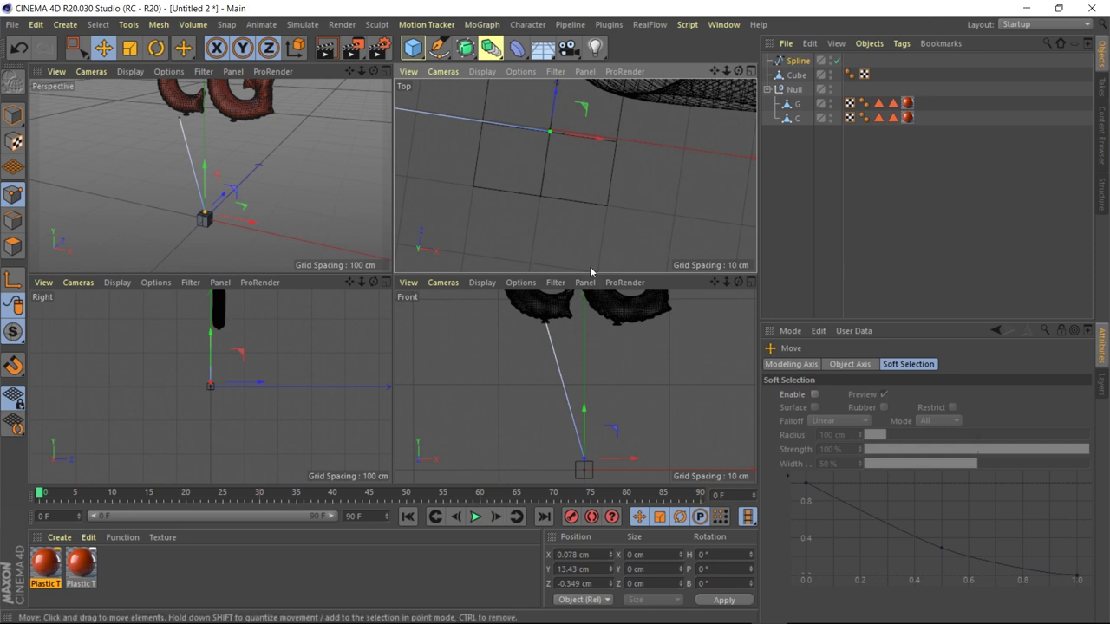
Position the spline's upper point on the C balloon's knot in the right view
{"action": "left_click", "coordinate": [255, 318]}
{"action": "key", "text": "s"}
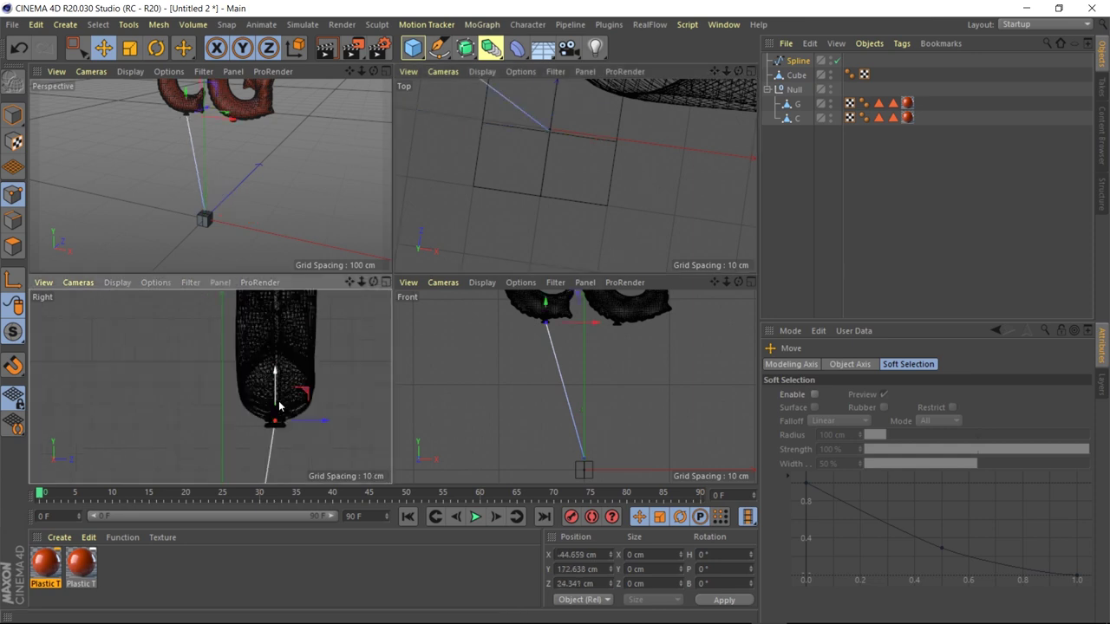
{"action": "left_click", "coordinate": [385, 284]}
{"action": "left_click_drag", "start_coordinate": [521, 276], "coordinate": [515, 278]}
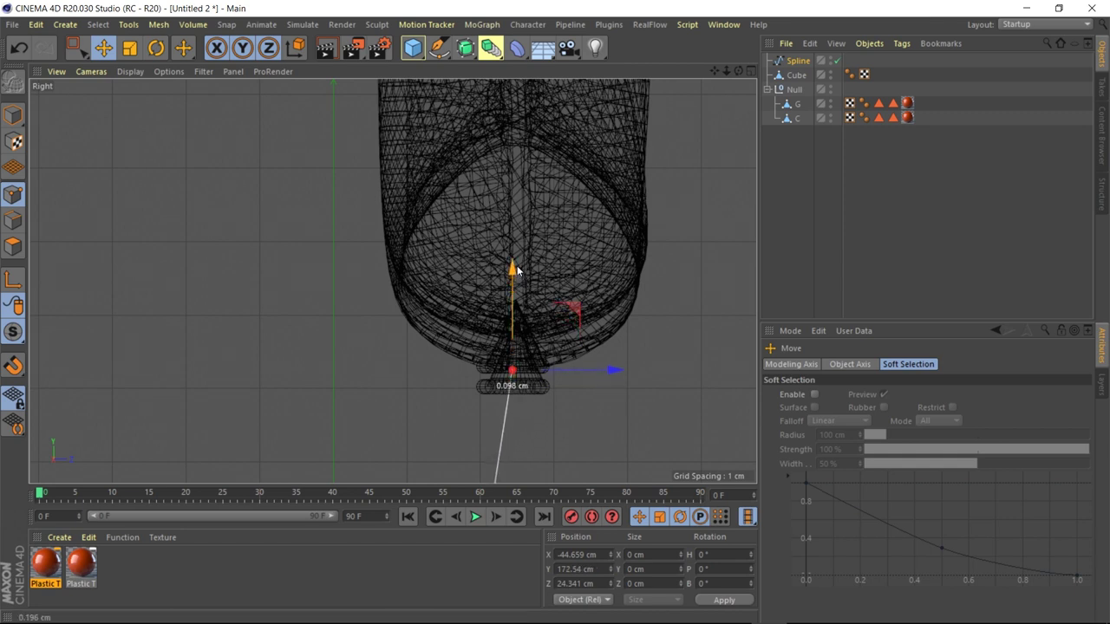
{"action": "left_click_drag", "start_coordinate": [515, 278], "coordinate": [530, 240]}
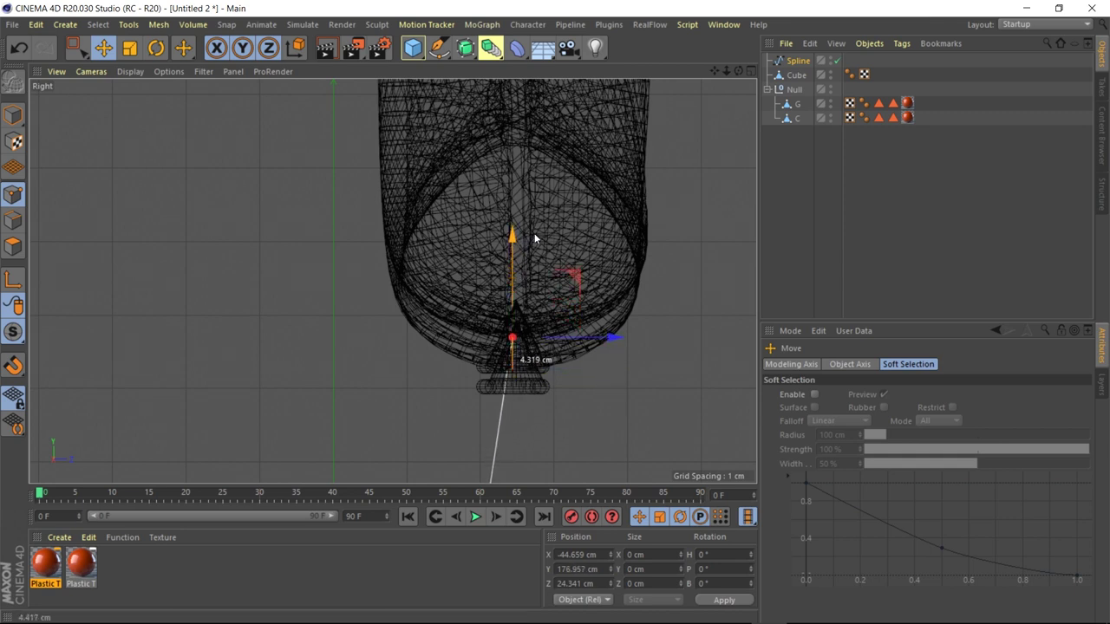
{"action": "left_click_drag", "start_coordinate": [615, 338], "coordinate": [614, 337]}
{"action": "left_click_drag", "start_coordinate": [518, 260], "coordinate": [515, 297]}
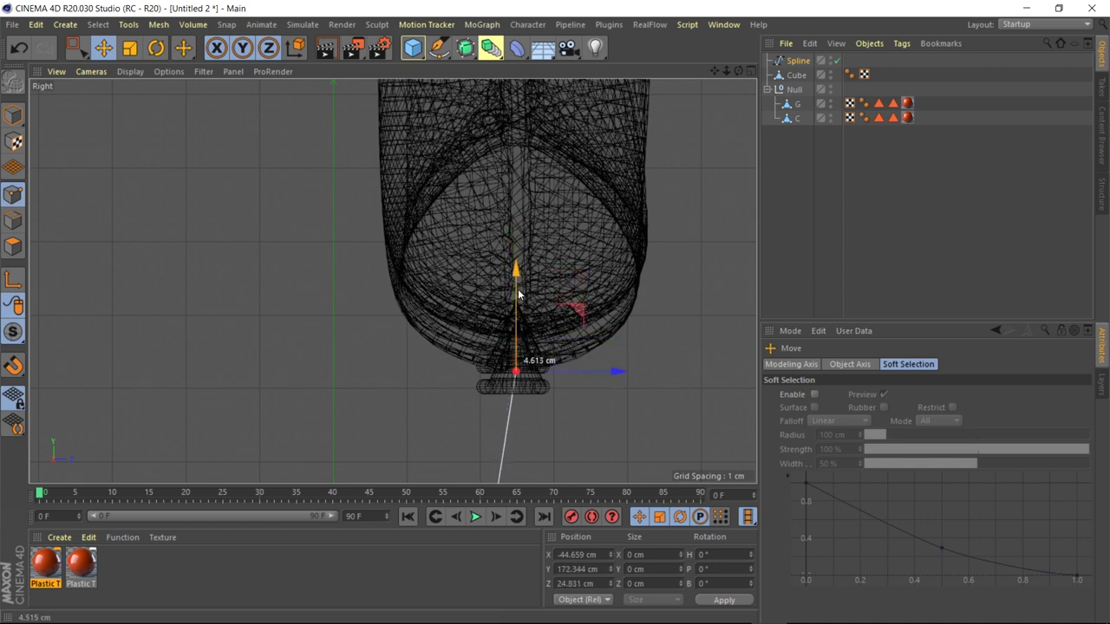
{"action": "left_click", "coordinate": [751, 72]}
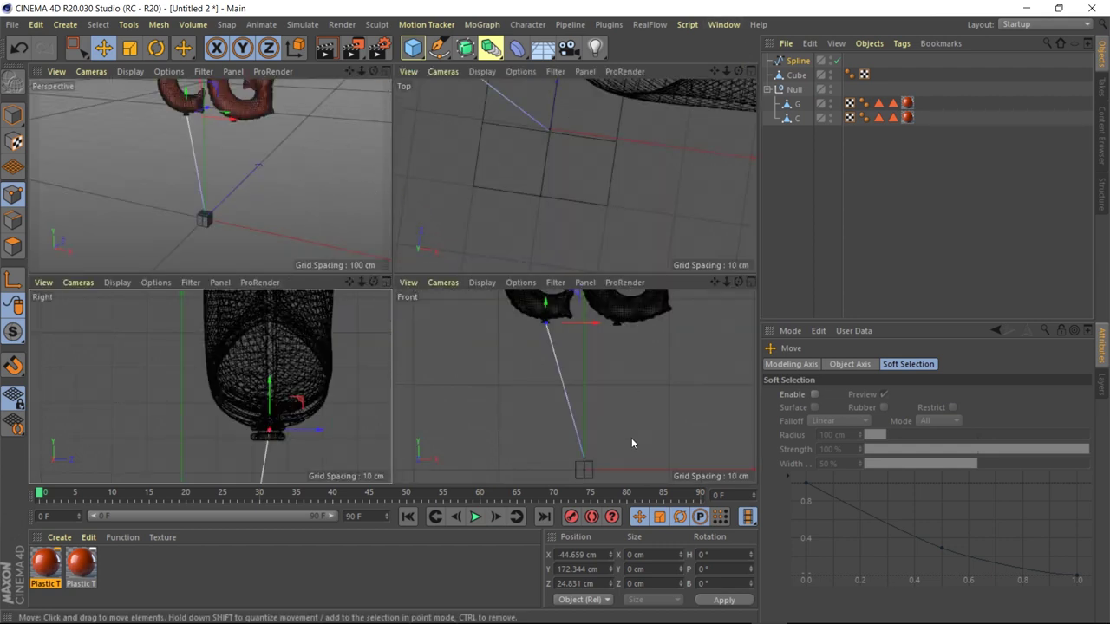
{"action": "middle_click", "coordinate": [590, 457]}
Subdivide the string spline into many points
{"action": "right_click", "coordinate": [591, 256]}
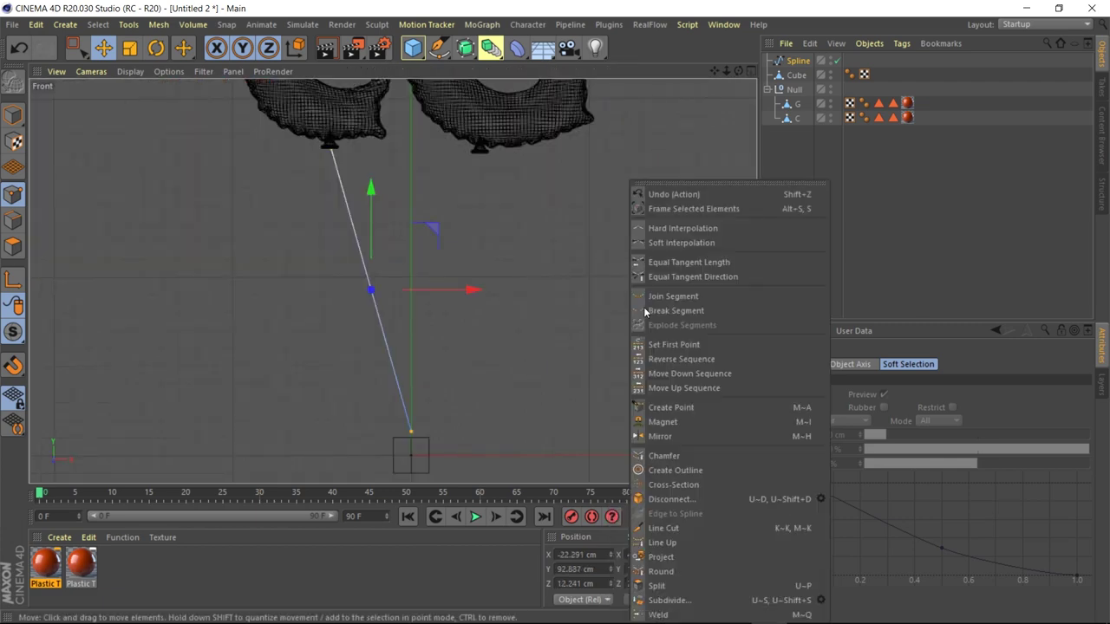
{"action": "left_click", "coordinate": [659, 600]}
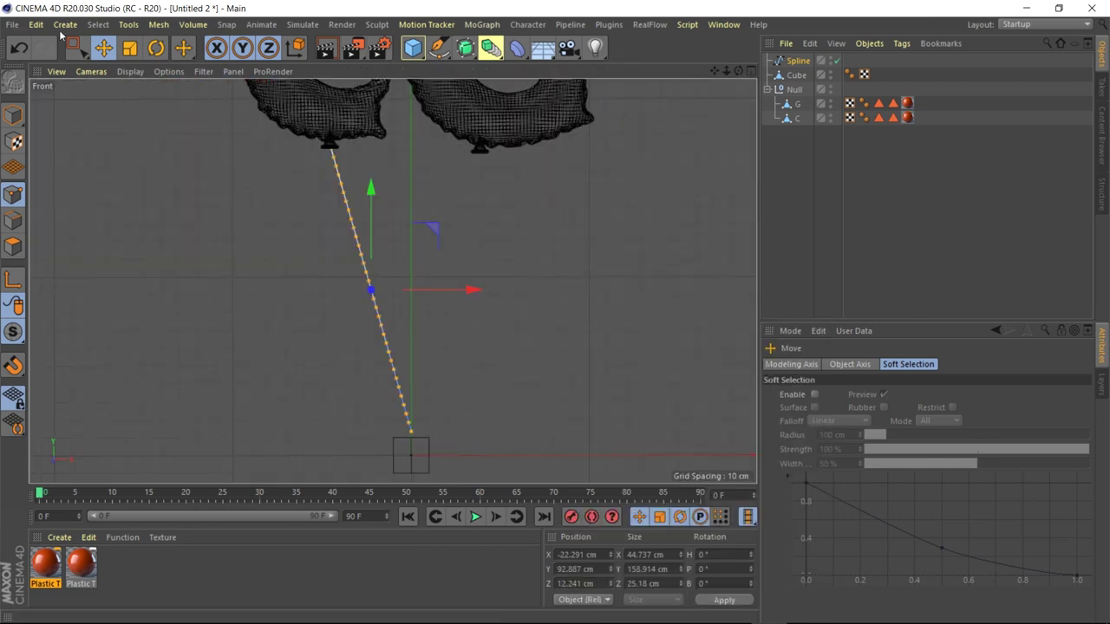
{"action": "left_click", "coordinate": [751, 71]}
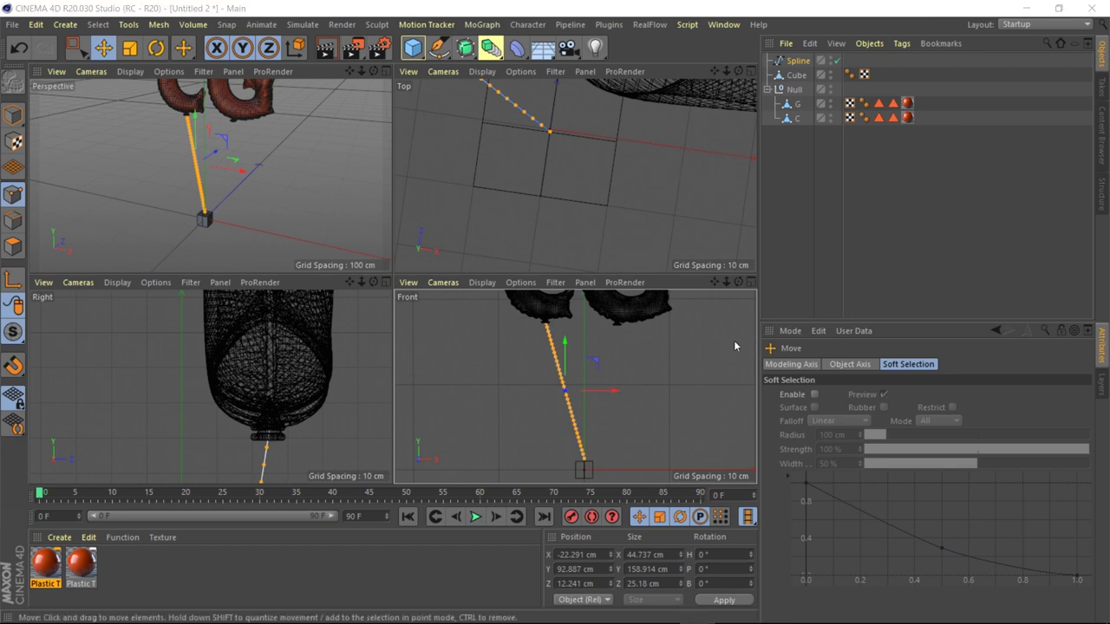
Add a Circle and a Sweep, parent the Circle under the Sweep, and give the circle a 1 cm radius
{"action": "left_click", "coordinate": [439, 49]}
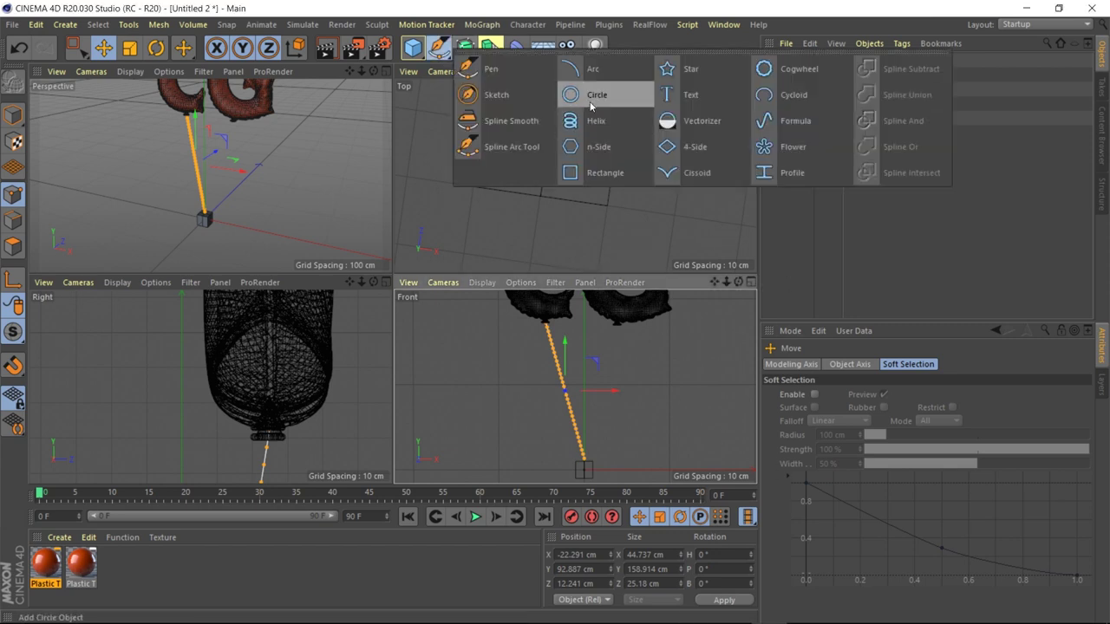
{"action": "left_click", "coordinate": [642, 92]}
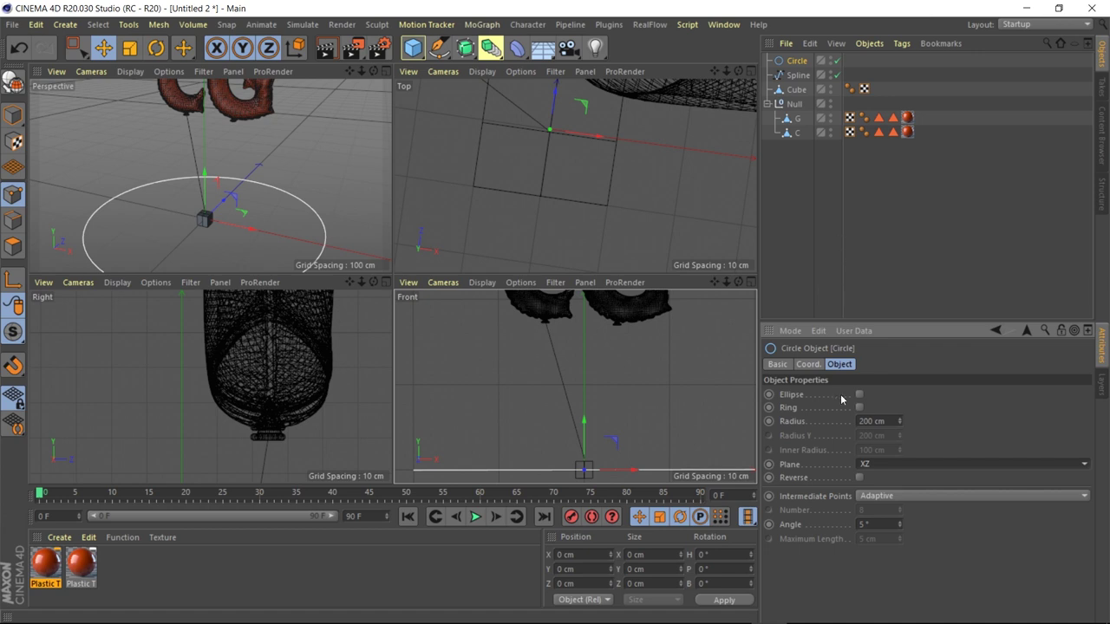
{"action": "left_click", "coordinate": [466, 48]}
{"action": "left_click", "coordinate": [525, 116]}
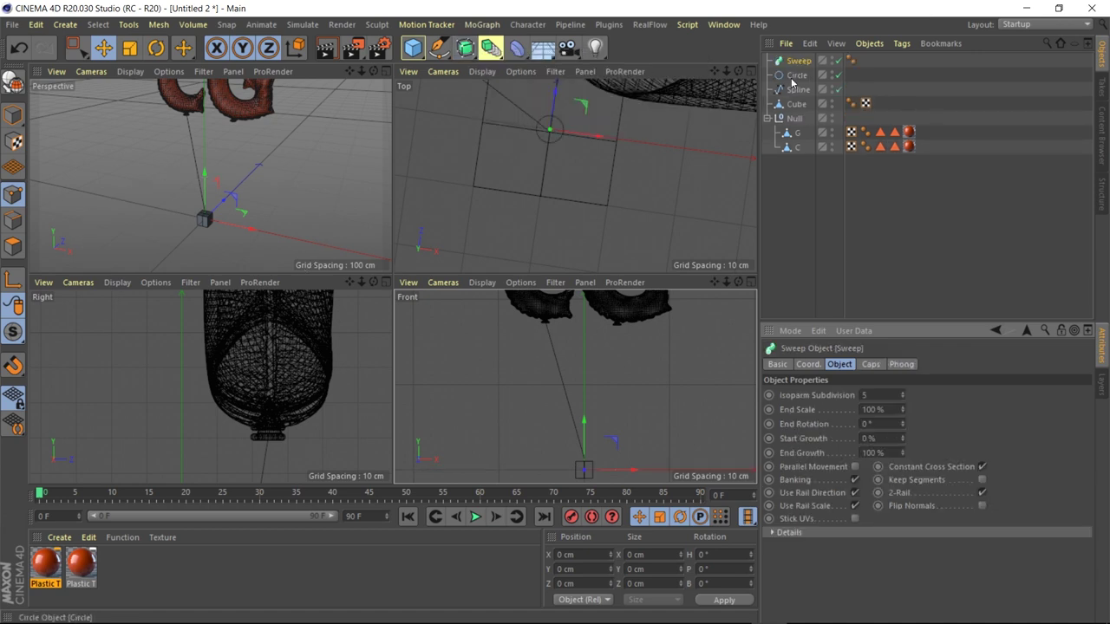
{"action": "mouse_move", "coordinate": [792, 80]}
{"action": "left_mouse_down"}
{"action": "mouse_move", "coordinate": [799, 61]}
{"action": "mouse_move", "coordinate": [393, 281]}
{"action": "mouse_move", "coordinate": [379, 199]}
{"action": "mouse_move", "coordinate": [595, 289]}
{"action": "left_mouse_up"}
{"action": "key", "text": "F1"}
{"action": "type", "text": "1"}
{"action": "key", "text": "Return"}
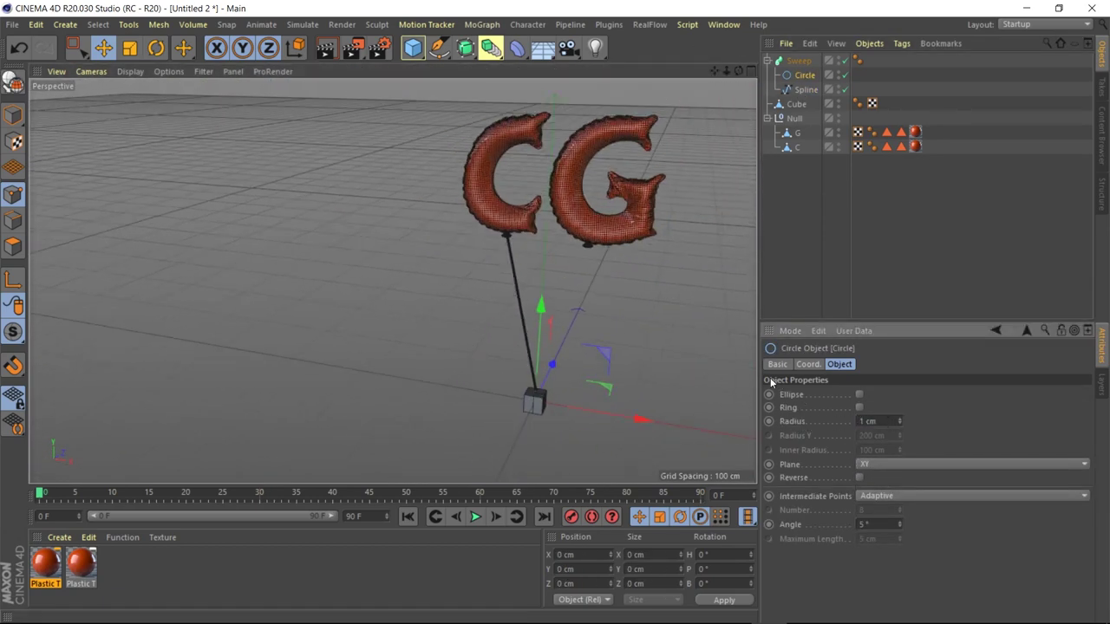
Create a new default material, apply it to the string Sweep, and render a preview
{"action": "key", "text": "o"}
{"action": "left_click", "coordinate": [59, 537]}
{"action": "left_click", "coordinate": [92, 370]}
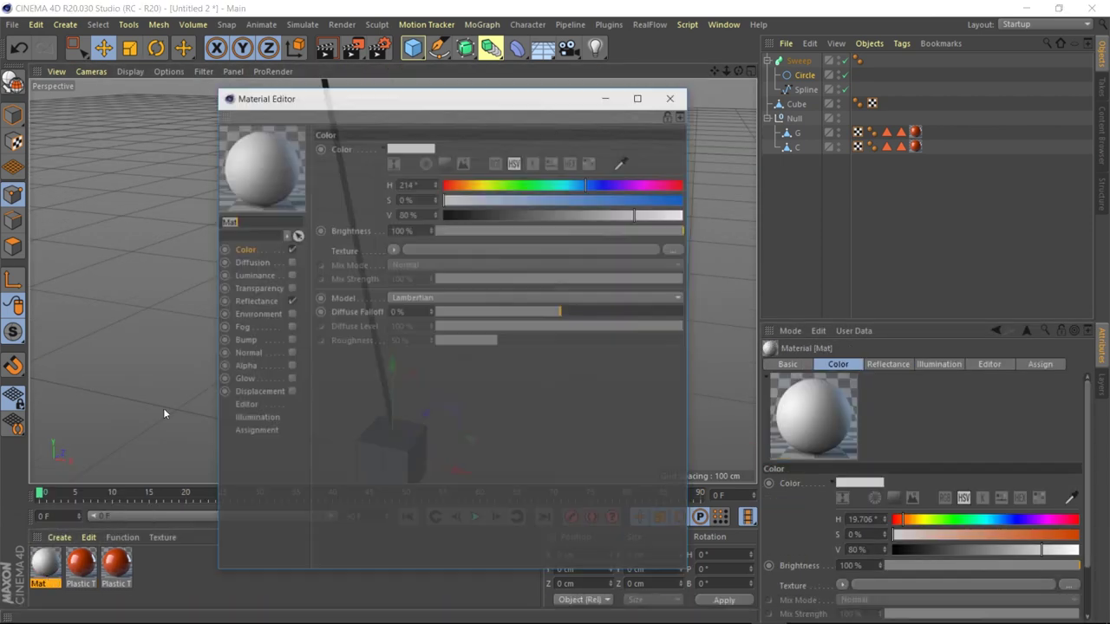
{"action": "left_click_drag", "start_coordinate": [45, 564], "coordinate": [798, 61]}
{"action": "key", "text": "ctrl+r"}
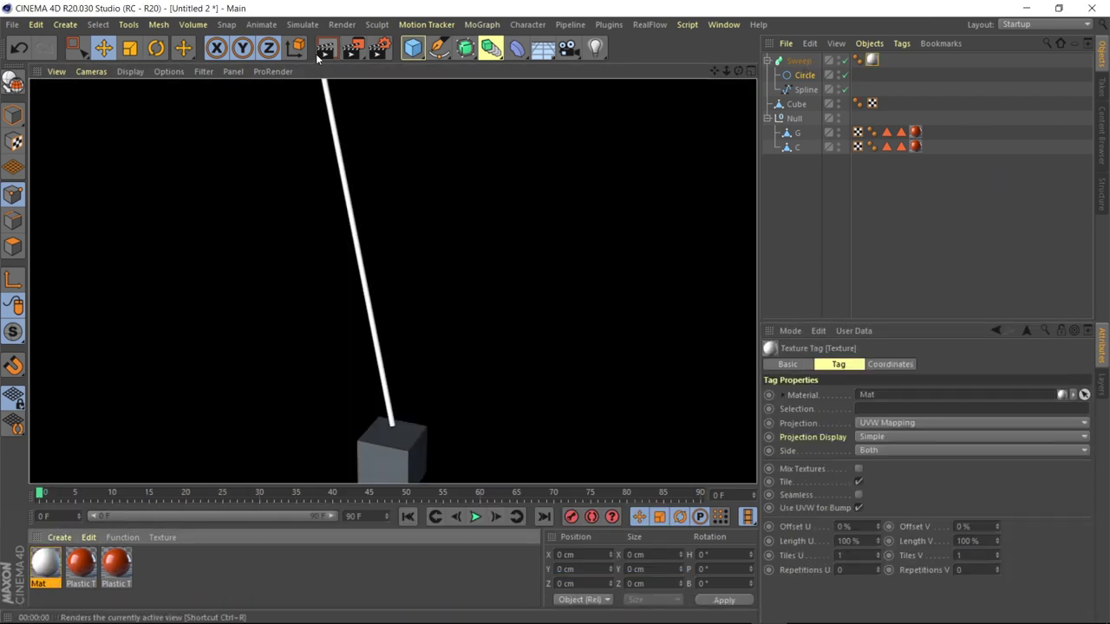
Move the string's bottom point onto the top face of the cube
{"action": "middle_click", "coordinate": [692, 313]}
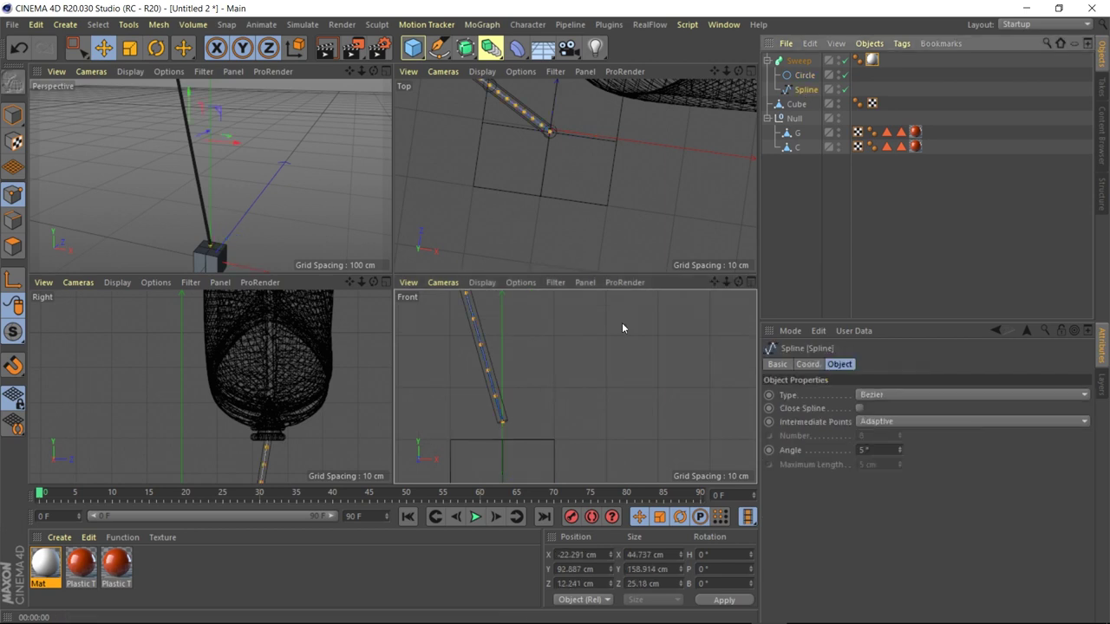
{"action": "left_click_drag", "start_coordinate": [622, 323], "coordinate": [535, 413]}
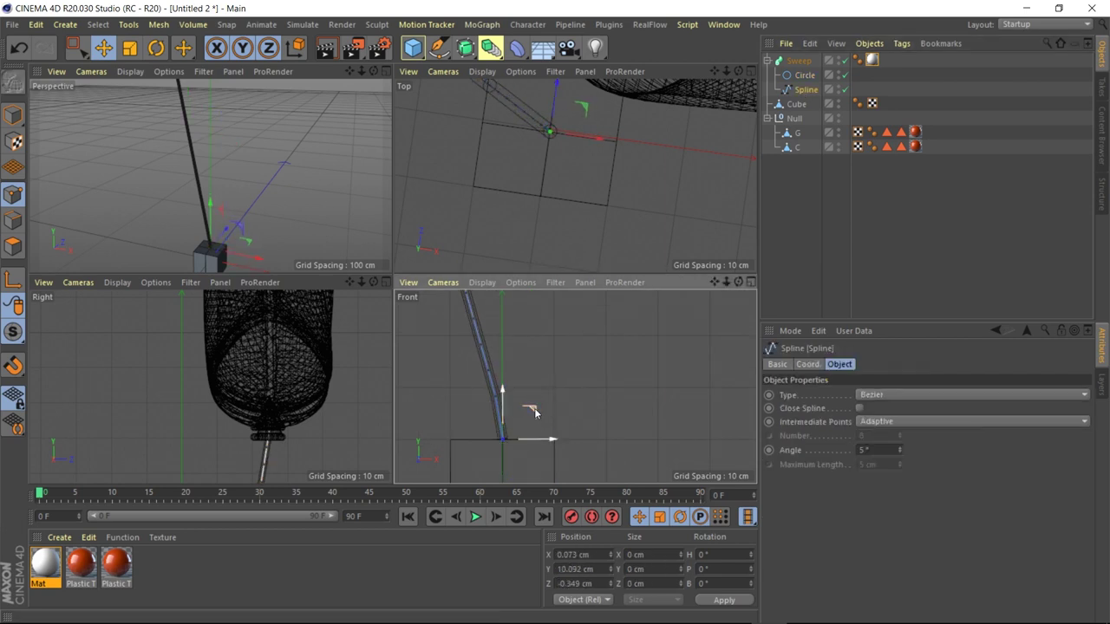
{"action": "scroll", "coordinate": [528, 364], "scroll_direction": "up", "scroll_amount": 5}
{"action": "left_click_drag", "start_coordinate": [577, 371], "coordinate": [575, 374]}
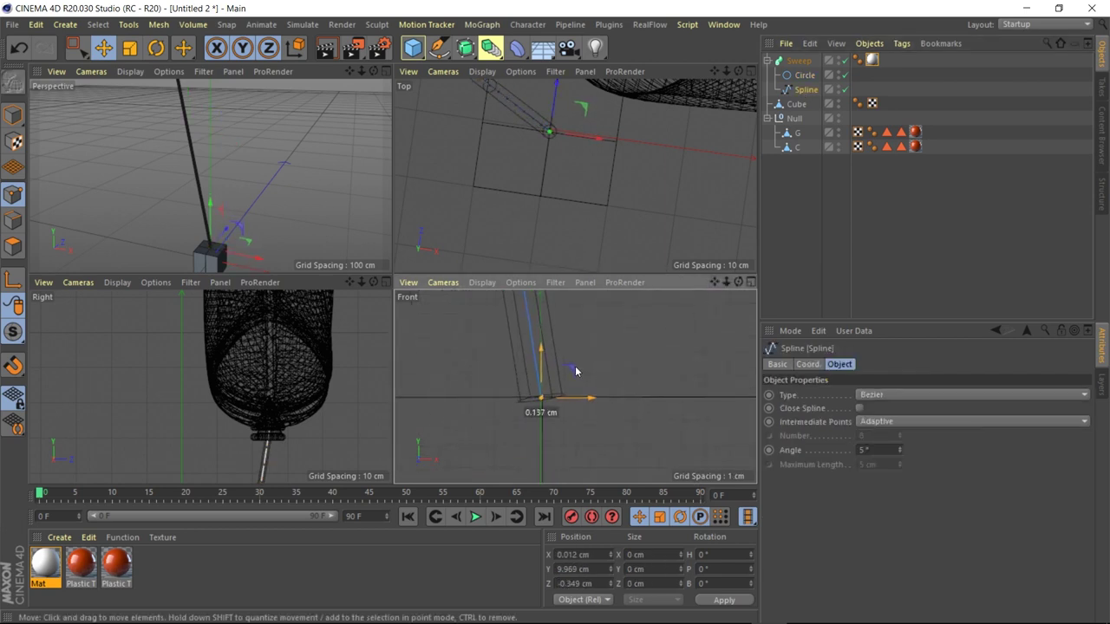
Select the Sweep and then the string spline, with the front view active
{"action": "key", "text": "r"}
{"action": "left_click", "coordinate": [555, 405]}
{"action": "left_click", "coordinate": [545, 396]}
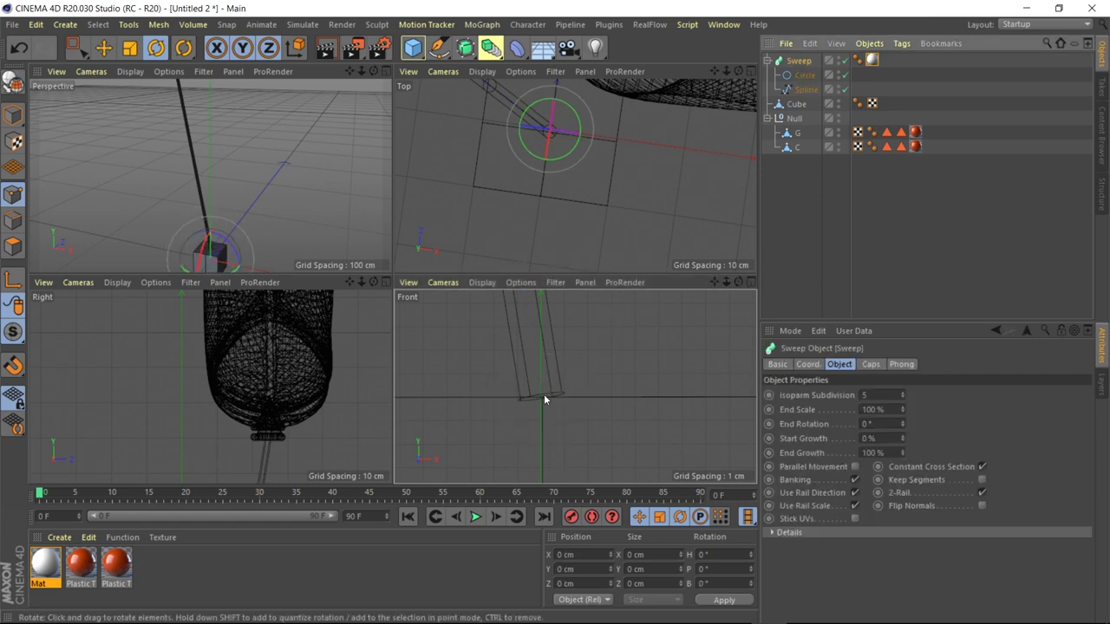
{"action": "left_click", "coordinate": [555, 392]}
{"action": "key", "text": "e"}
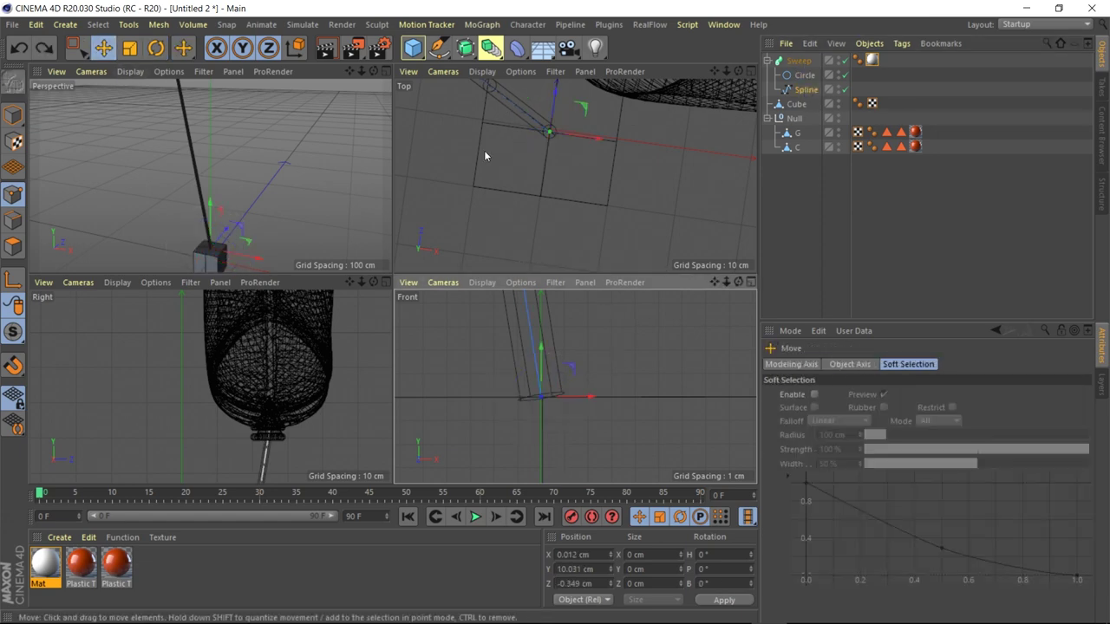
{"action": "left_click", "coordinate": [799, 60]}
{"action": "scroll", "coordinate": [595, 134], "scroll_direction": "down", "scroll_amount": 3}
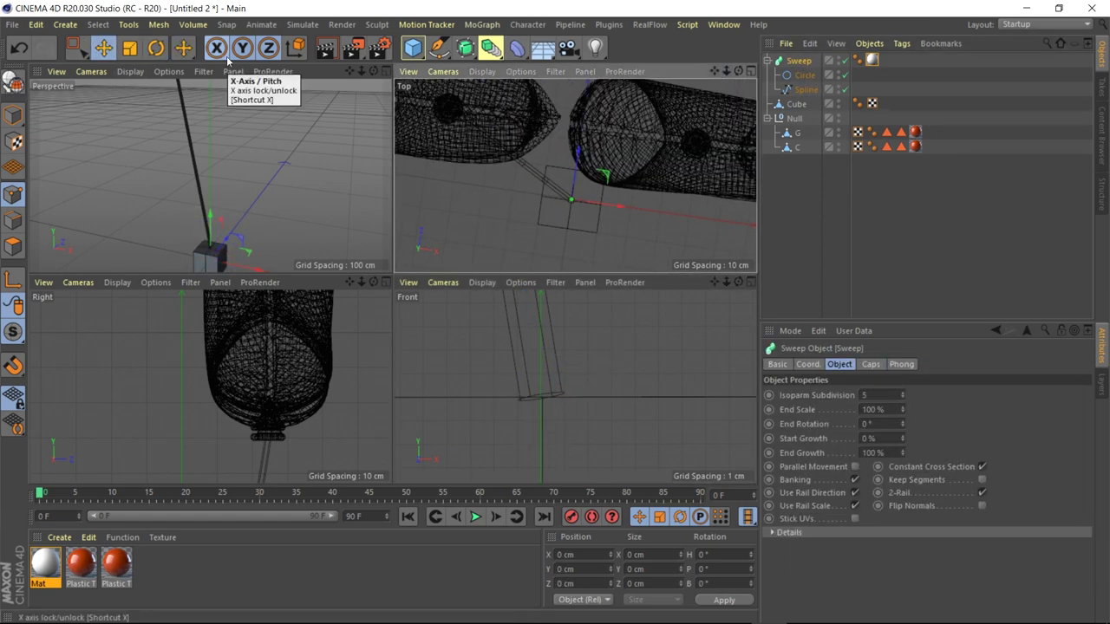
{"action": "left_click", "coordinate": [806, 90]}
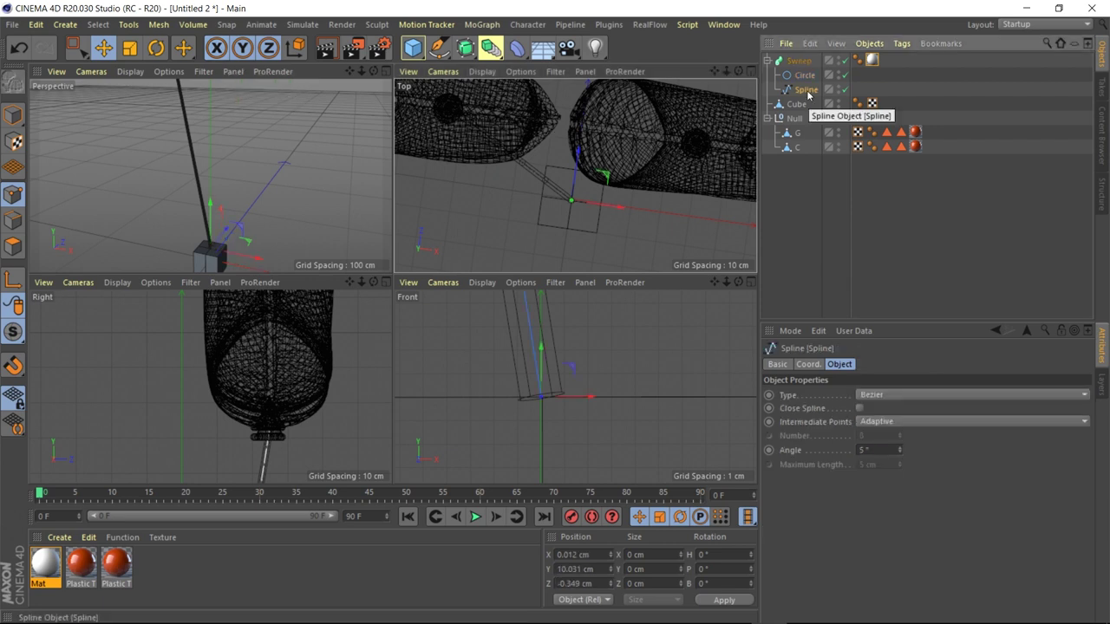
{"action": "left_click", "coordinate": [540, 397]}
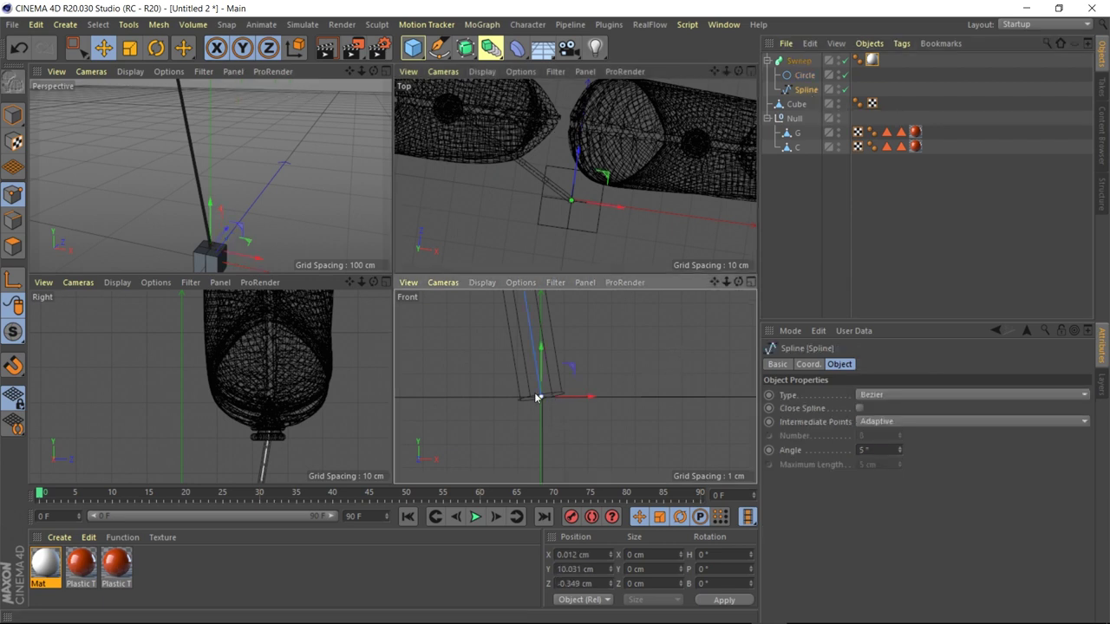
Add a hair Constraint tag to the spline targeting letter C and select the string's end point
{"action": "right_click", "coordinate": [805, 90]}
{"action": "mouse_move", "coordinate": [841, 73]}
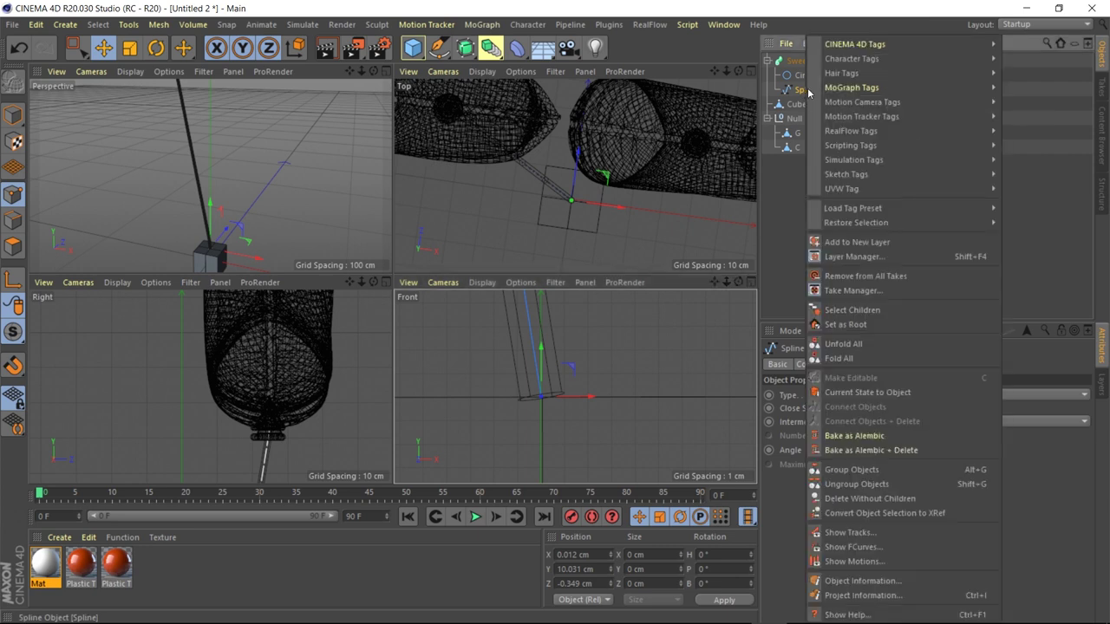
{"action": "left_click", "coordinate": [1033, 73]}
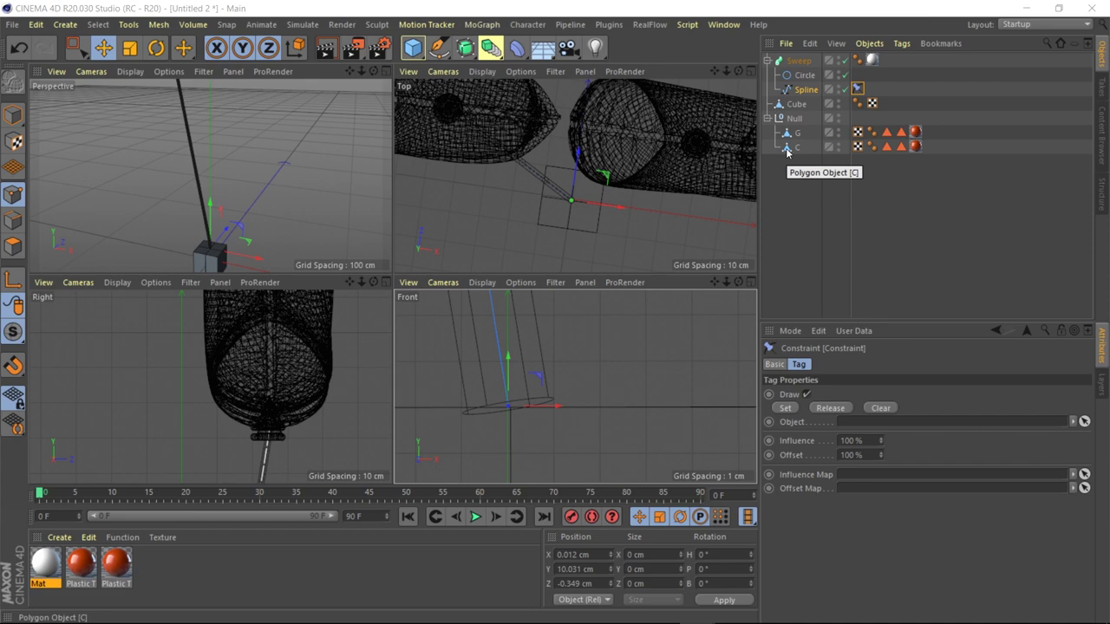
{"action": "left_click_drag", "start_coordinate": [787, 152], "coordinate": [880, 399]}
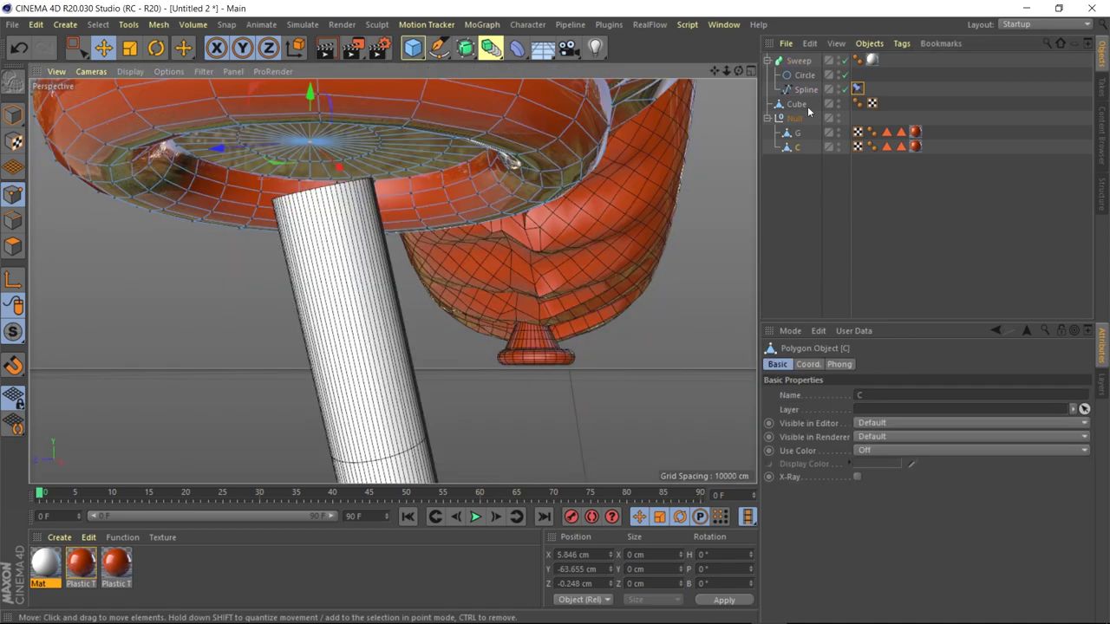
{"action": "left_click", "coordinate": [858, 89]}
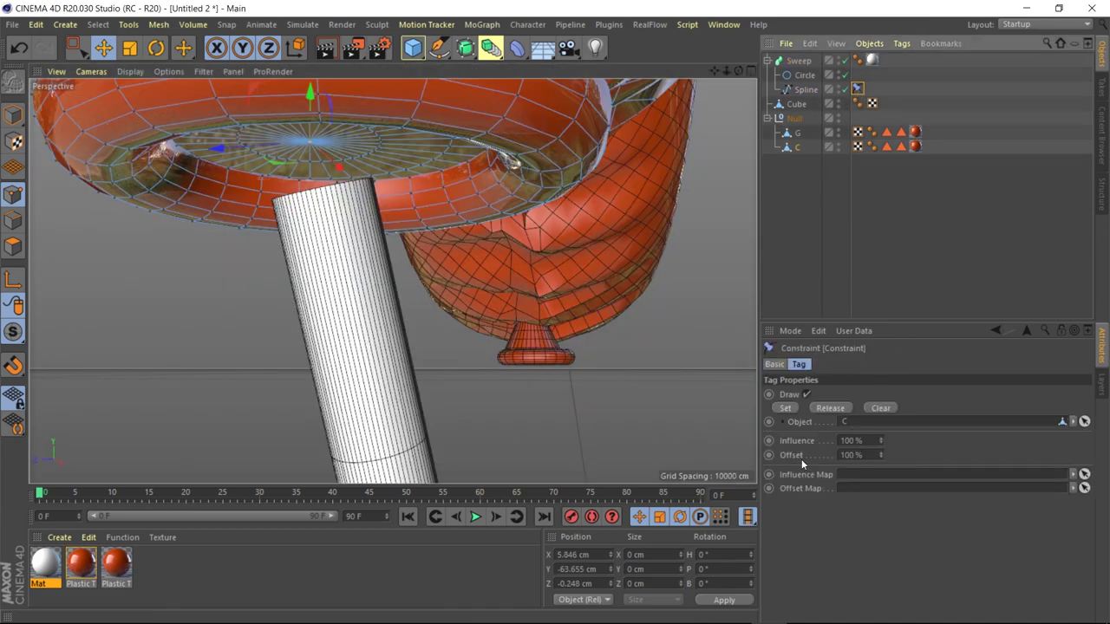
{"action": "left_click", "coordinate": [785, 408]}
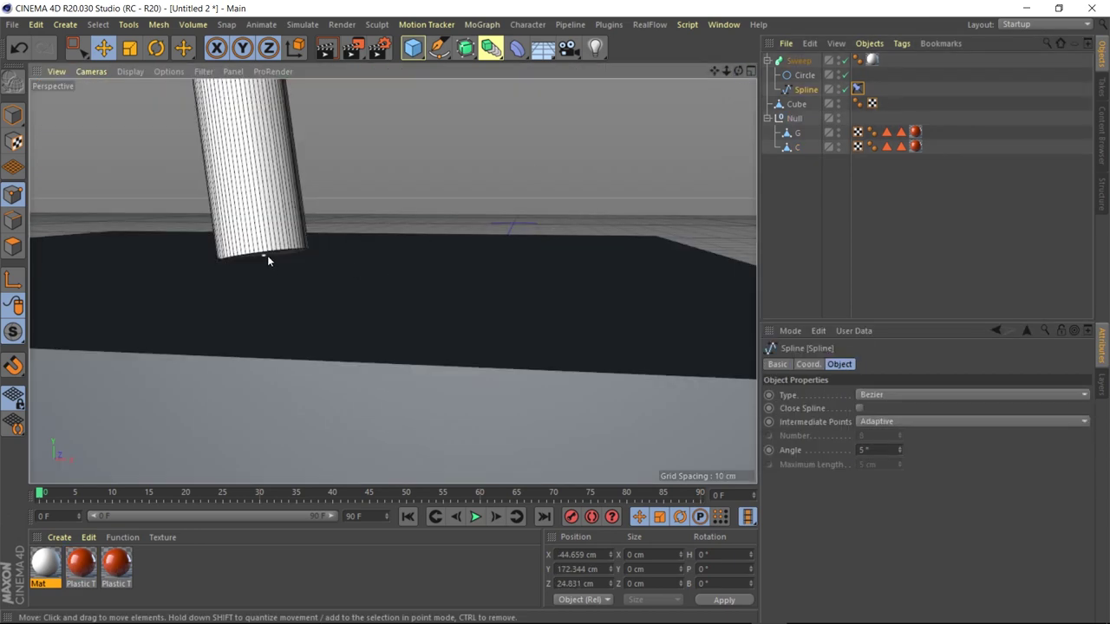
{"action": "left_click", "coordinate": [267, 256]}
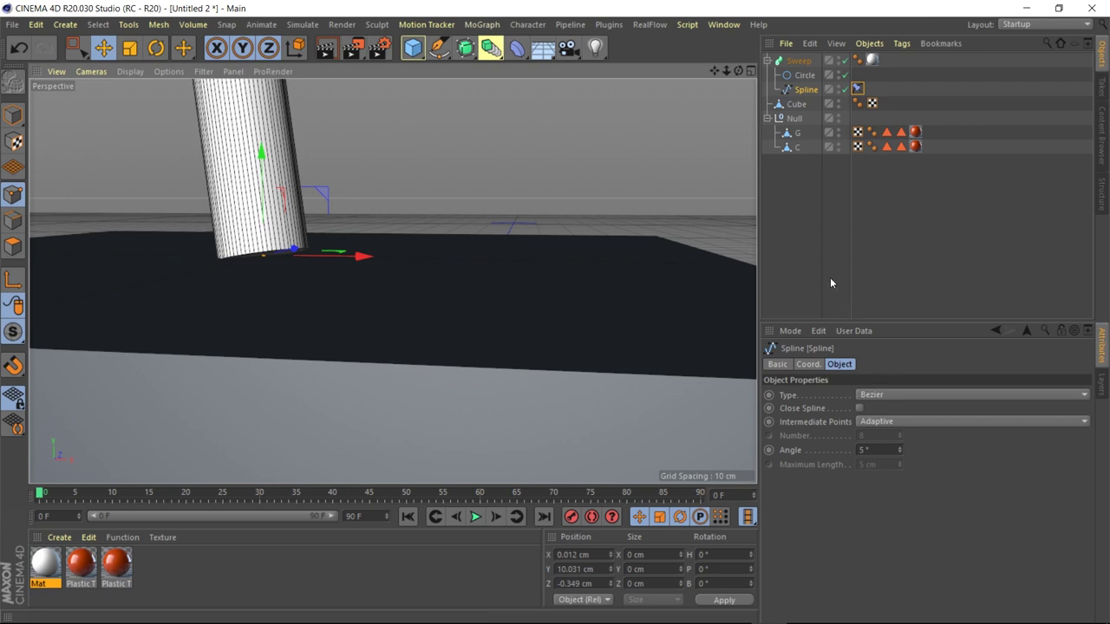
Add more Constraint tags, assigning the selected end points to pin the string to the Cube
{"action": "right_click", "coordinate": [809, 90]}
{"action": "mouse_move", "coordinate": [852, 146]}
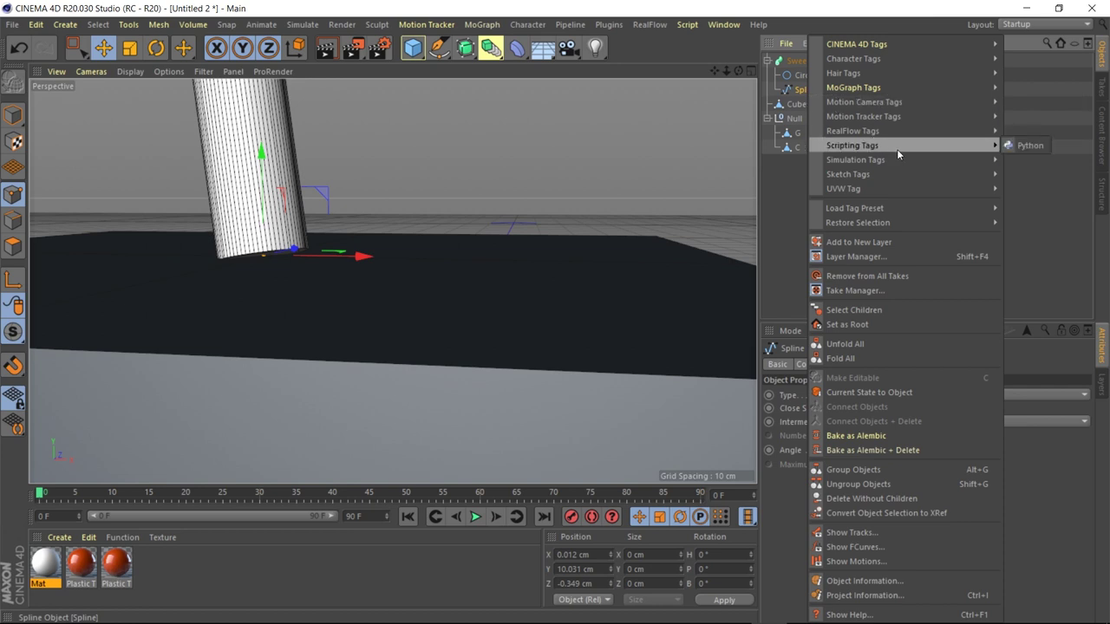
{"action": "mouse_move", "coordinate": [902, 73]}
{"action": "left_click", "coordinate": [1026, 77]}
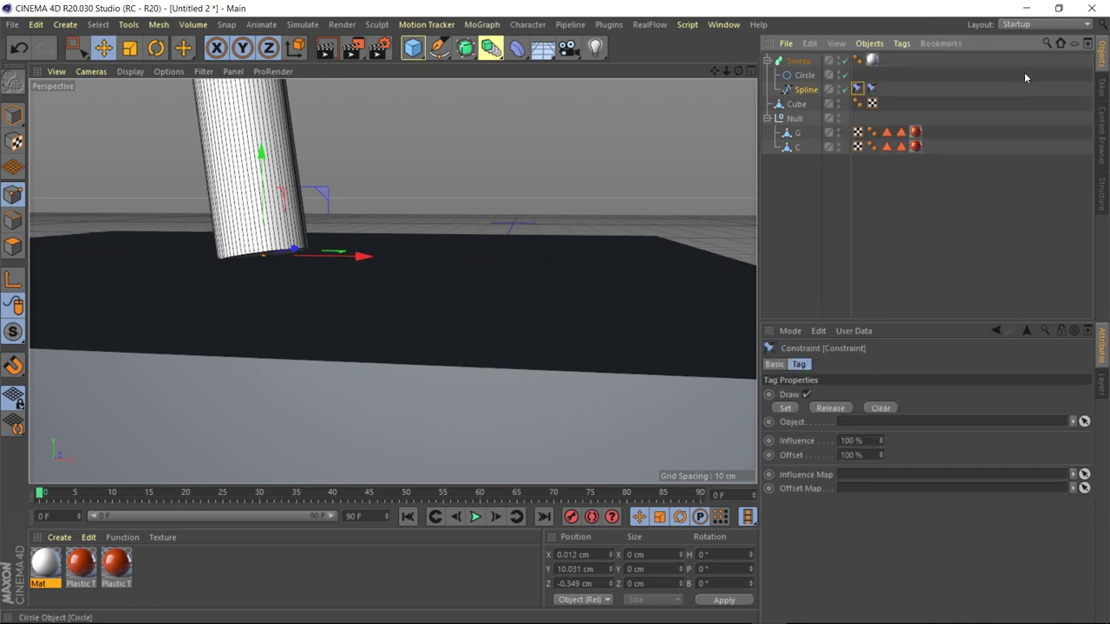
{"action": "left_click", "coordinate": [791, 407]}
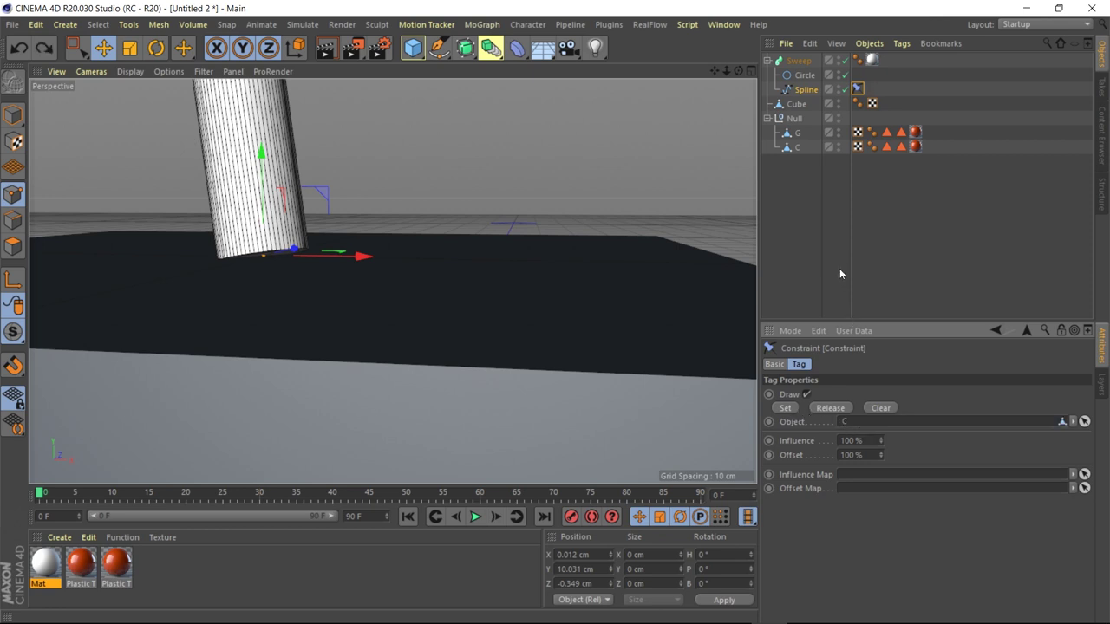
{"action": "right_click", "coordinate": [803, 91]}
{"action": "left_click", "coordinate": [1009, 75]}
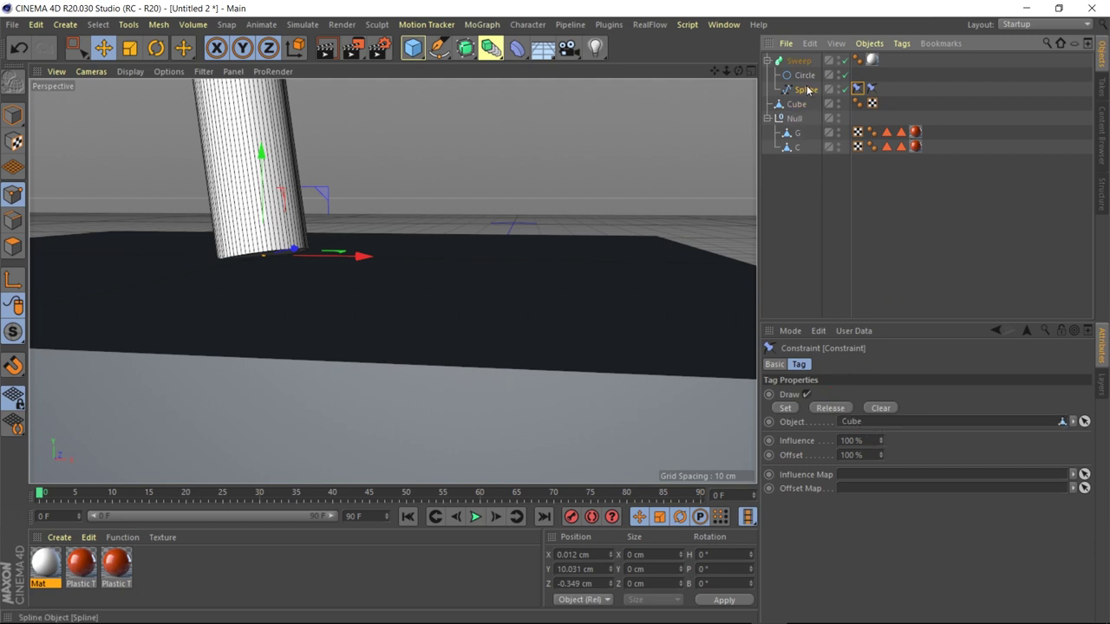
{"action": "left_click", "coordinate": [789, 409]}
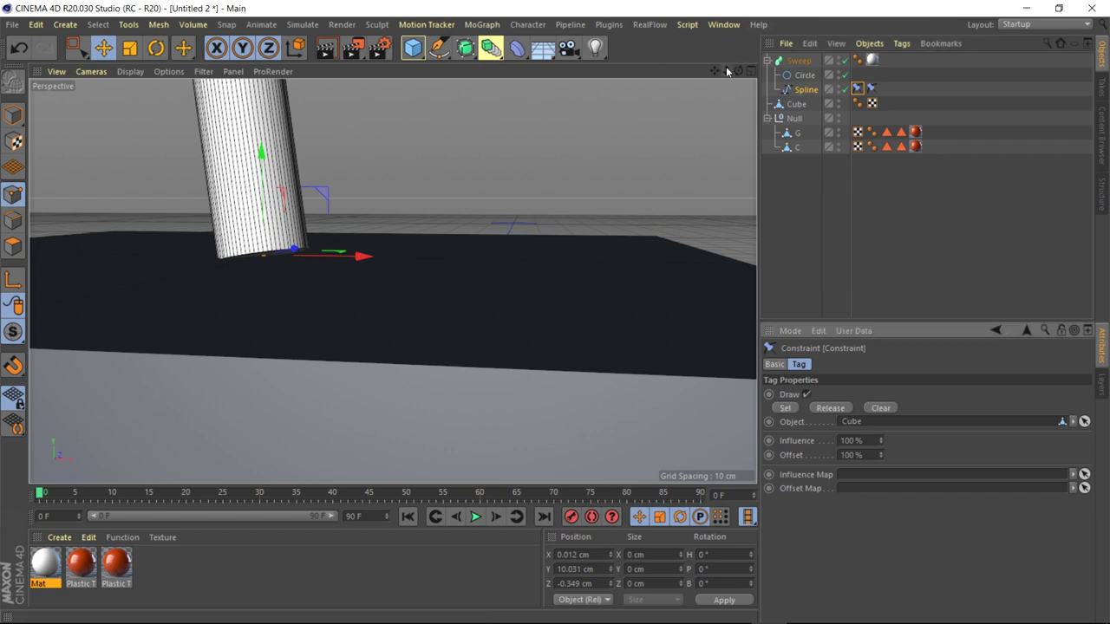
{"action": "mouse_move", "coordinate": [726, 71]}
{"action": "left_mouse_down"}
{"action": "mouse_move", "coordinate": [659, 71]}
{"action": "mouse_move", "coordinate": [678, 121]}
{"action": "left_mouse_up"}
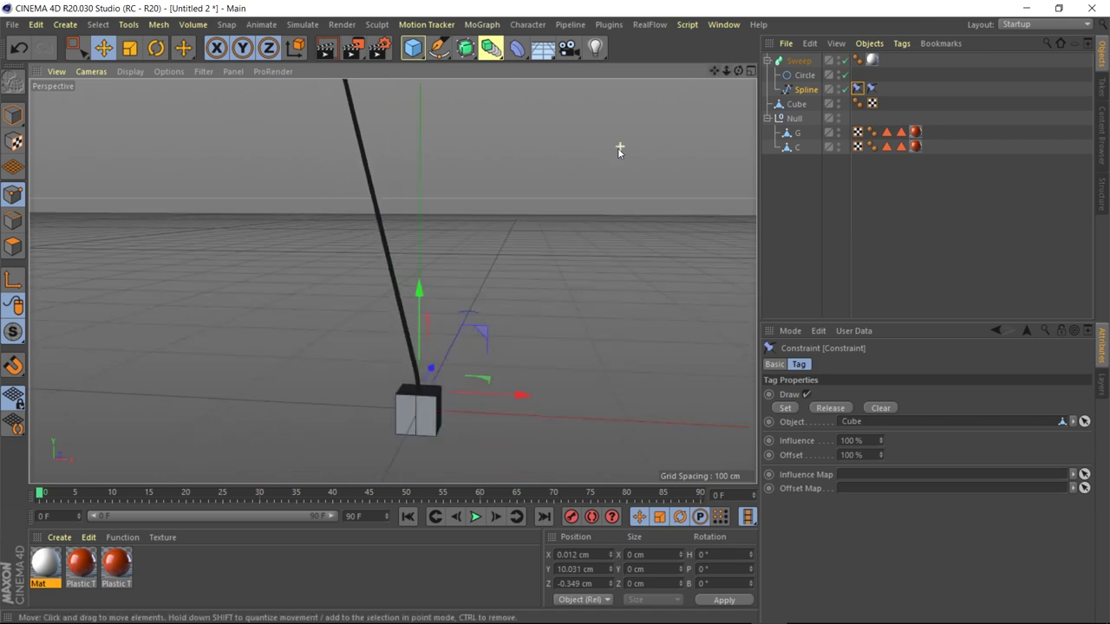
Add Spline Dynamics to the string, play to test the sag, and move letter C out of the Null
{"action": "left_click_drag", "start_coordinate": [719, 72], "coordinate": [719, 139]}
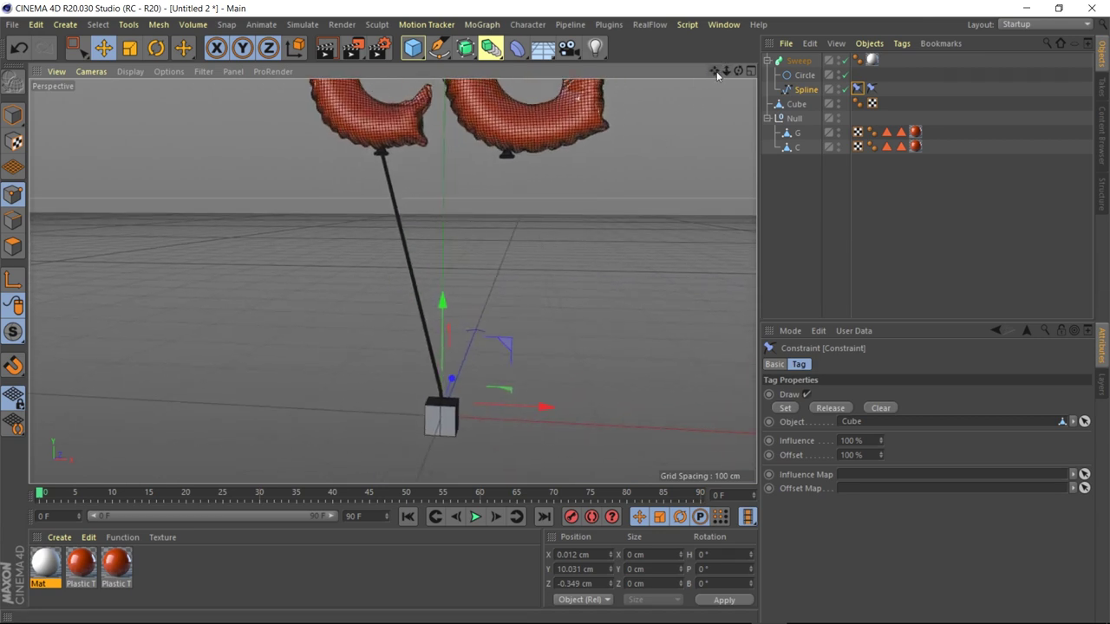
{"action": "right_click", "coordinate": [805, 89]}
{"action": "mouse_move", "coordinate": [838, 73]}
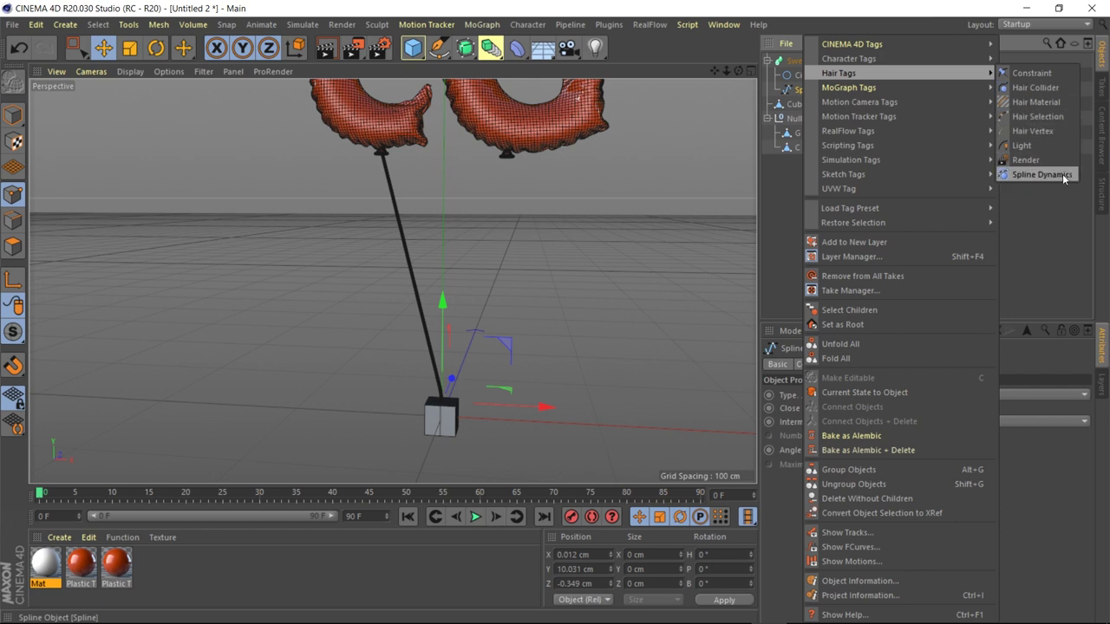
{"action": "left_click", "coordinate": [1041, 174]}
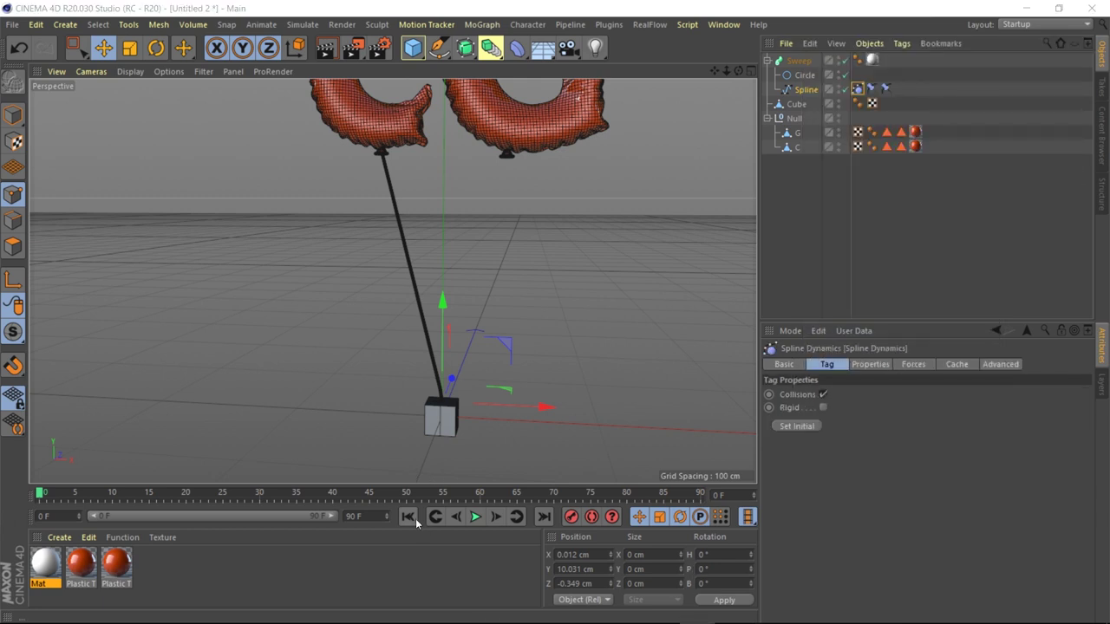
{"action": "left_click", "coordinate": [543, 516]}
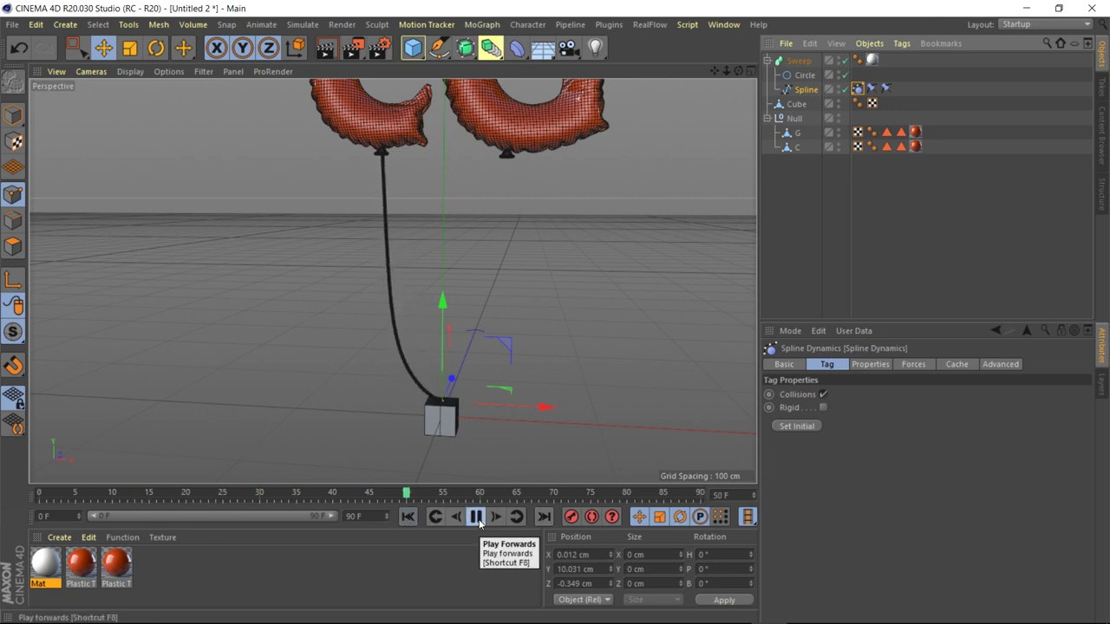
{"action": "left_click_drag", "start_coordinate": [798, 147], "coordinate": [793, 113]}
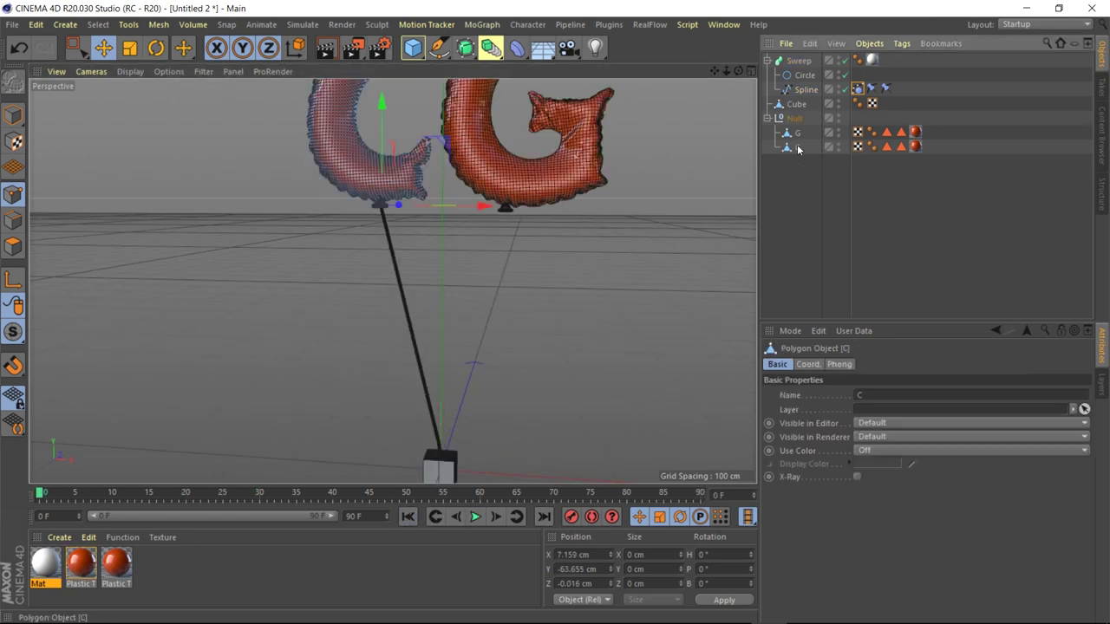
{"action": "middle_click", "coordinate": [245, 190]}
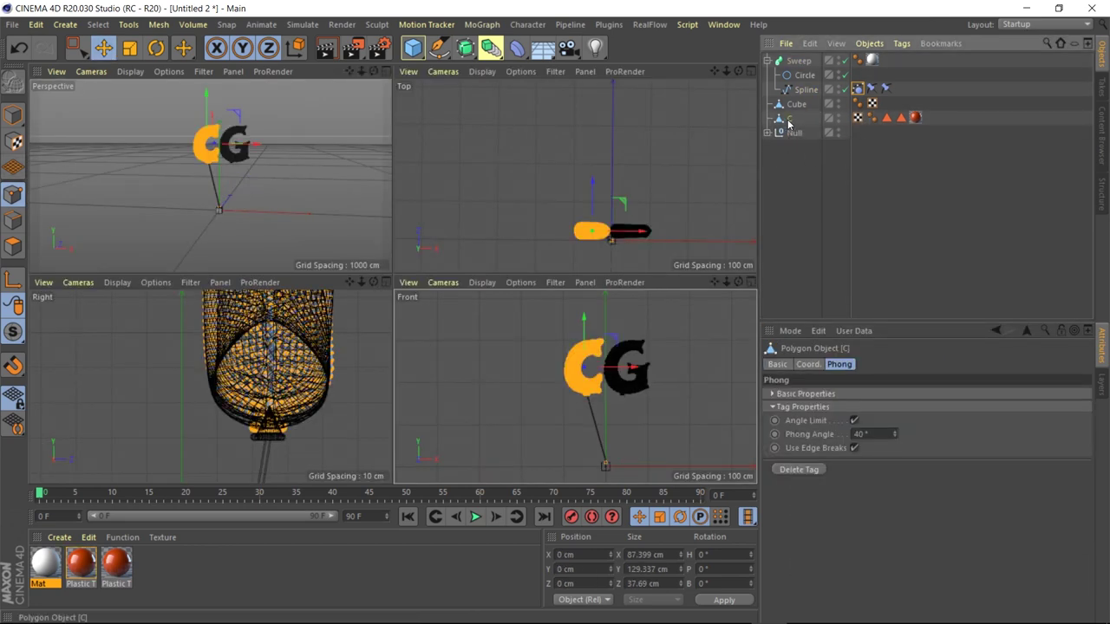
Give letter C a Dynamics Body tag, add a Wind force, and set the body's Force Mode to Include
{"action": "right_click", "coordinate": [789, 124]}
{"action": "left_click", "coordinate": [1024, 159]}
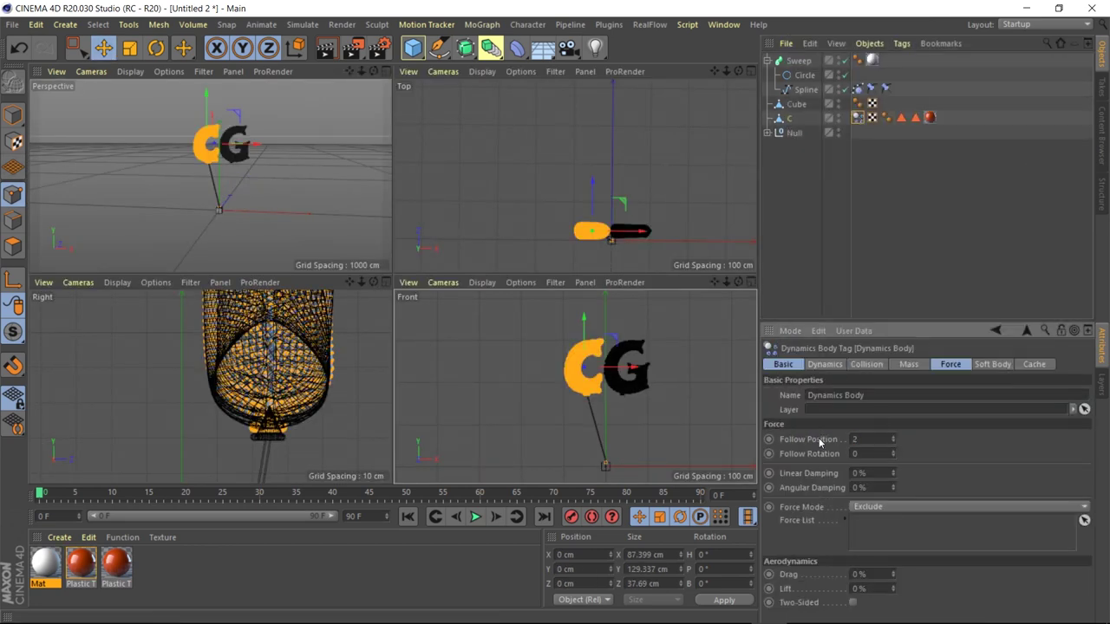
{"action": "left_click", "coordinate": [303, 24]}
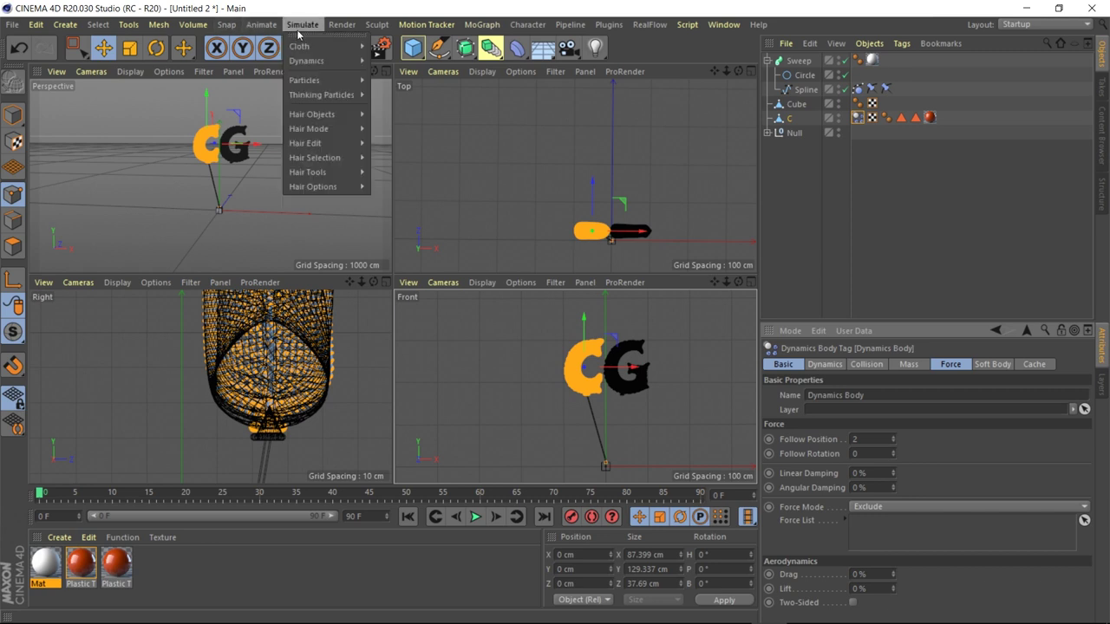
{"action": "left_click", "coordinate": [407, 207]}
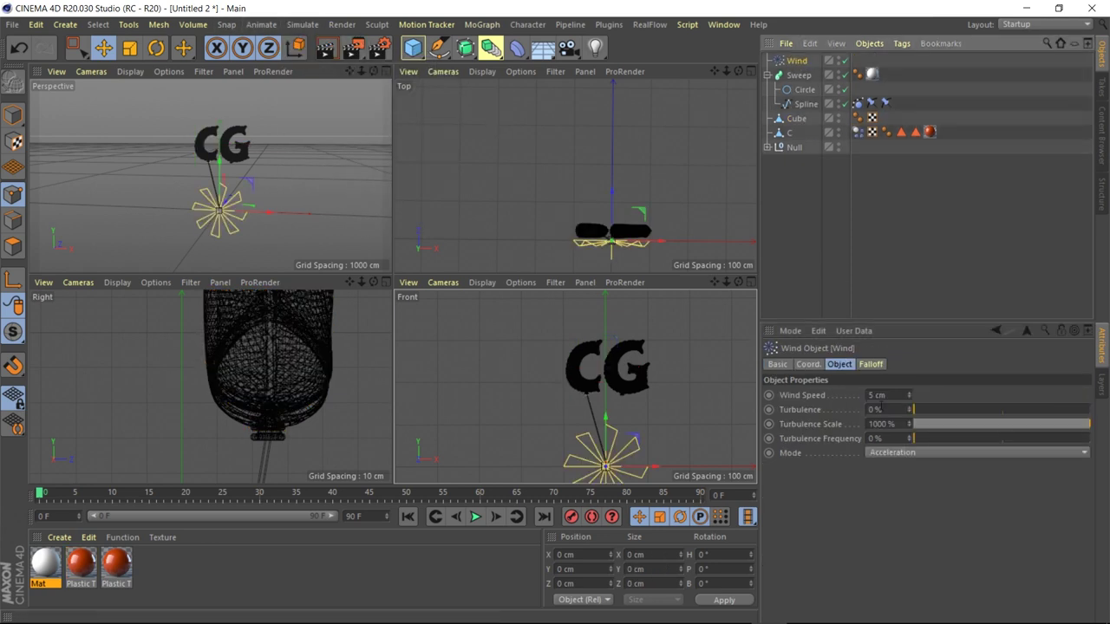
{"action": "left_click", "coordinate": [878, 394]}
{"action": "type", "text": "100"}
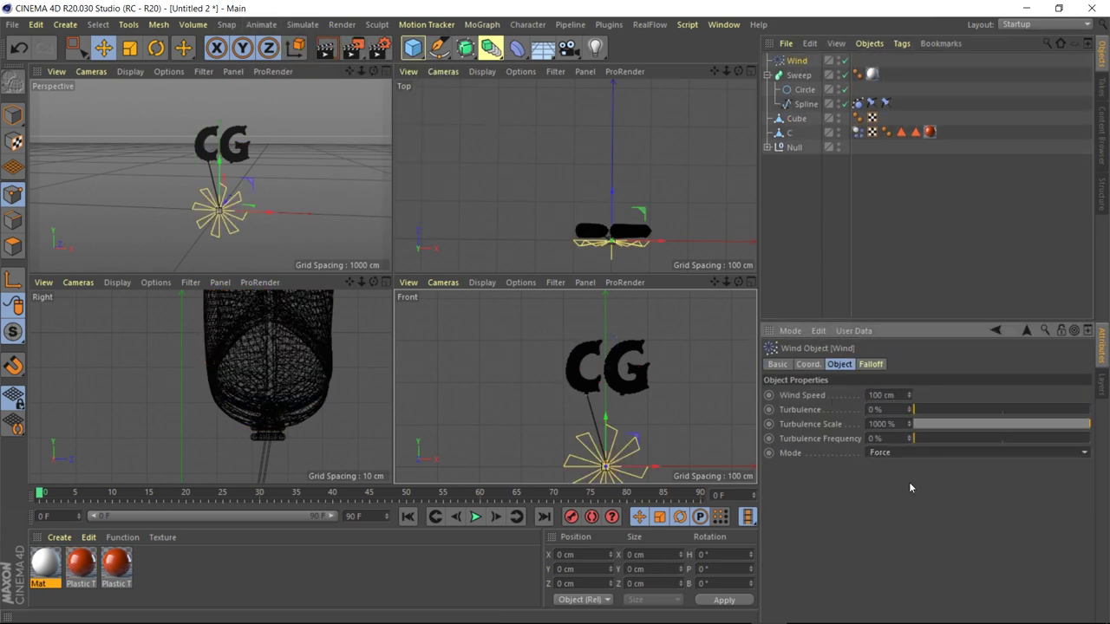
{"action": "left_click", "coordinate": [856, 133]}
{"action": "left_click", "coordinate": [871, 508]}
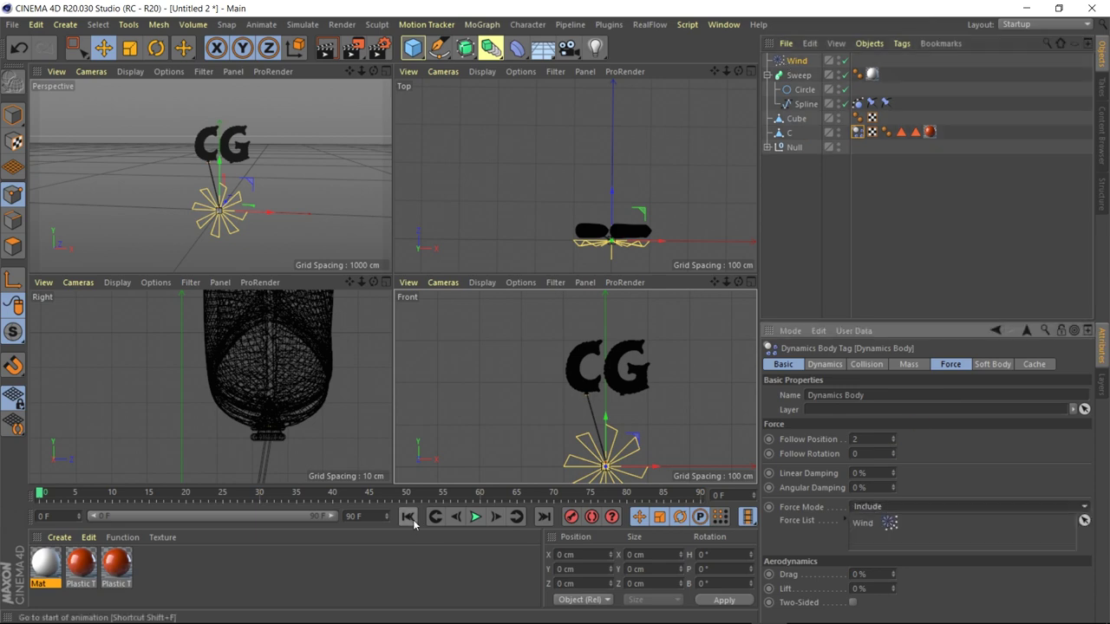
{"action": "left_click", "coordinate": [476, 516]}
Place the wind near the balloons with 20 cm speed and about 98.58% turbulence
{"action": "left_click", "coordinate": [796, 61]}
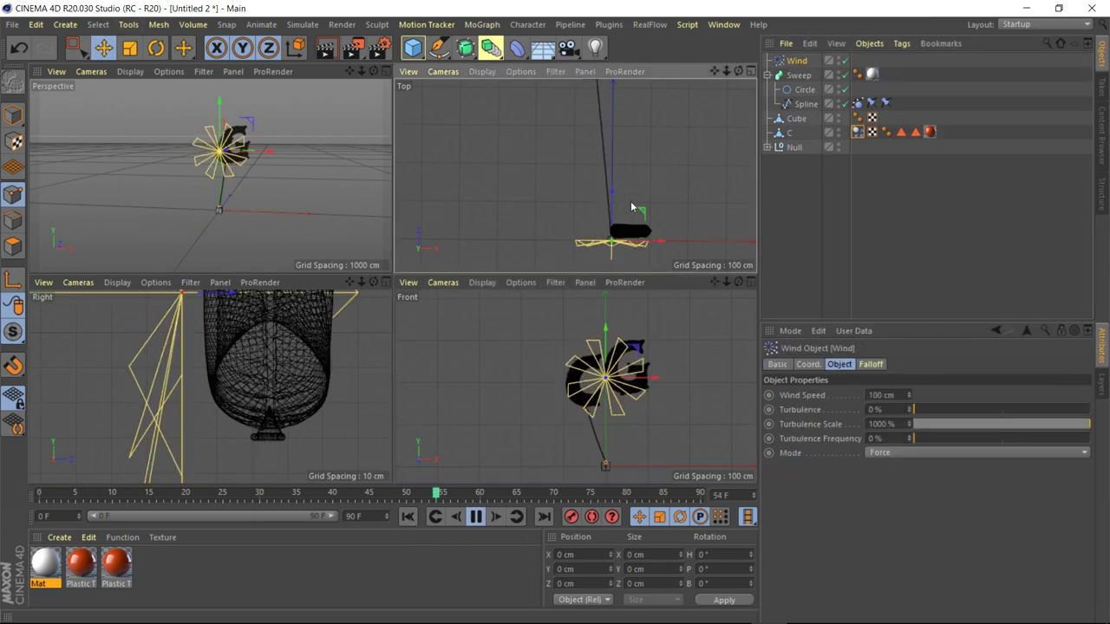
{"action": "left_click_drag", "start_coordinate": [607, 233], "coordinate": [612, 195]}
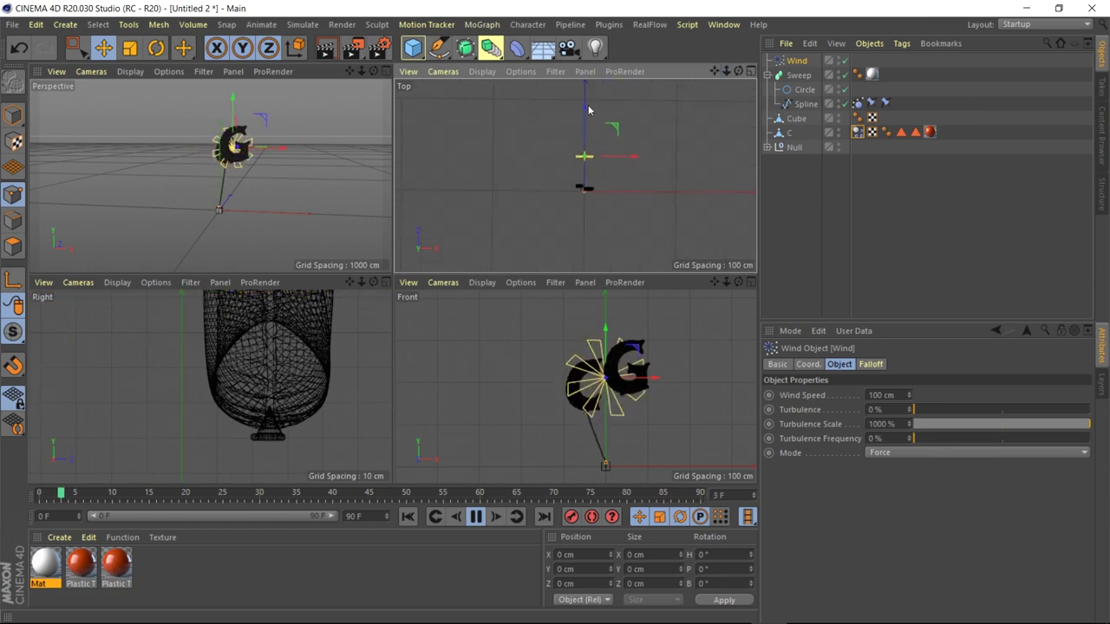
{"action": "mouse_move", "coordinate": [586, 111]}
{"action": "left_mouse_down"}
{"action": "mouse_move", "coordinate": [586, 213]}
{"action": "mouse_move", "coordinate": [589, 100]}
{"action": "left_mouse_up"}
{"action": "left_click", "coordinate": [880, 395]}
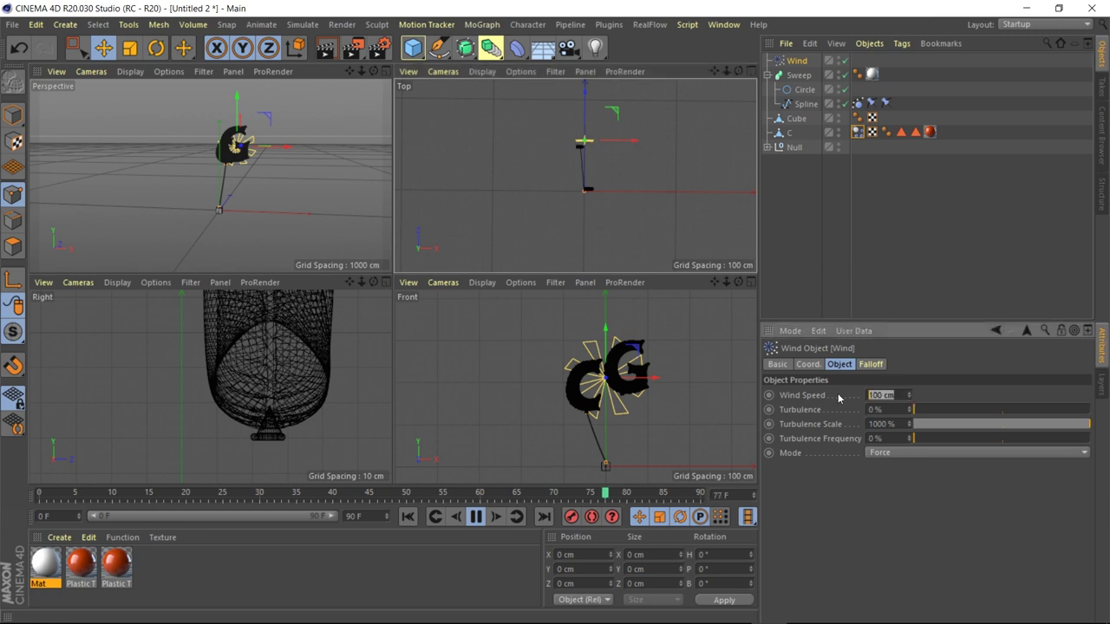
{"action": "type", "text": "20"}
{"action": "mouse_move", "coordinate": [584, 139]}
{"action": "left_mouse_down"}
{"action": "mouse_move", "coordinate": [567, 245]}
{"action": "mouse_move", "coordinate": [562, 174]}
{"action": "left_mouse_up"}
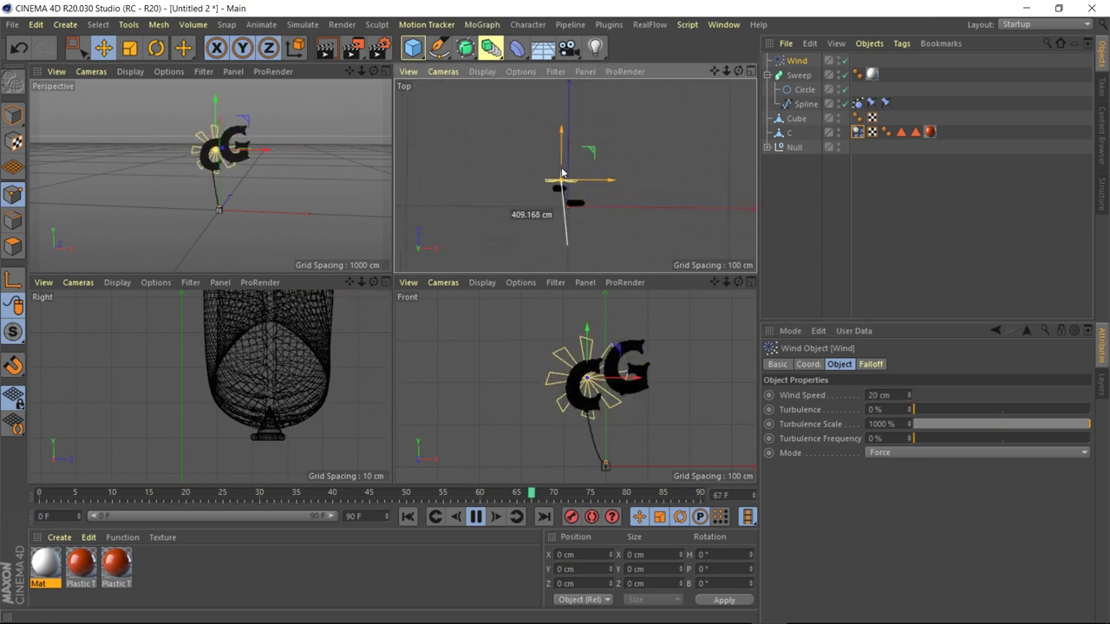
{"action": "left_click_drag", "start_coordinate": [726, 71], "coordinate": [745, 76]}
{"action": "left_click", "coordinate": [750, 72]}
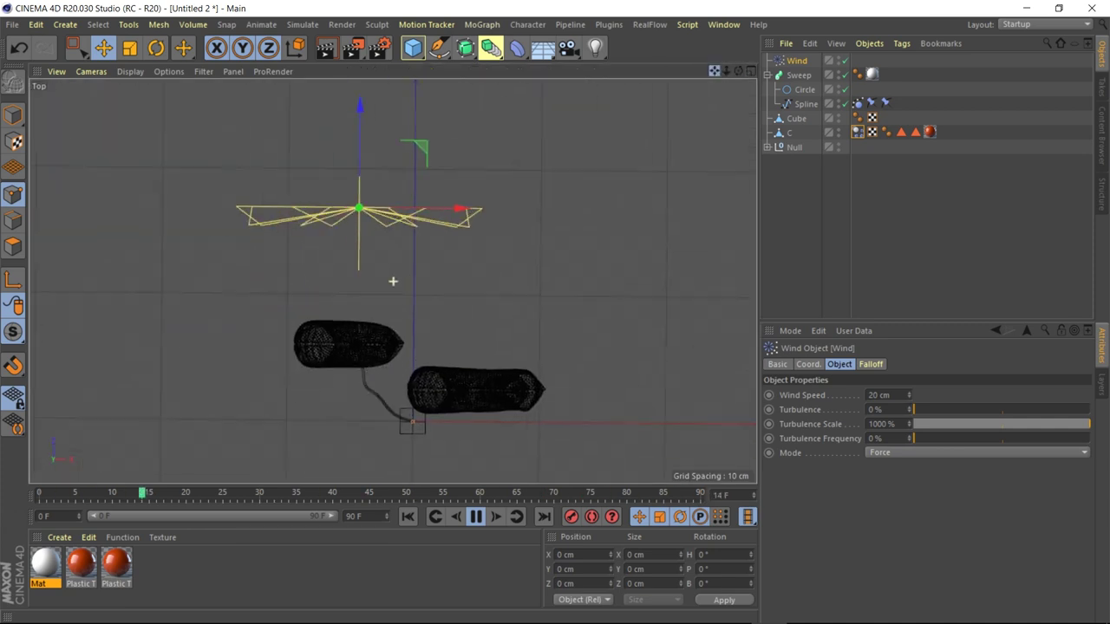
{"action": "left_click_drag", "start_coordinate": [915, 409], "coordinate": [1084, 409]}
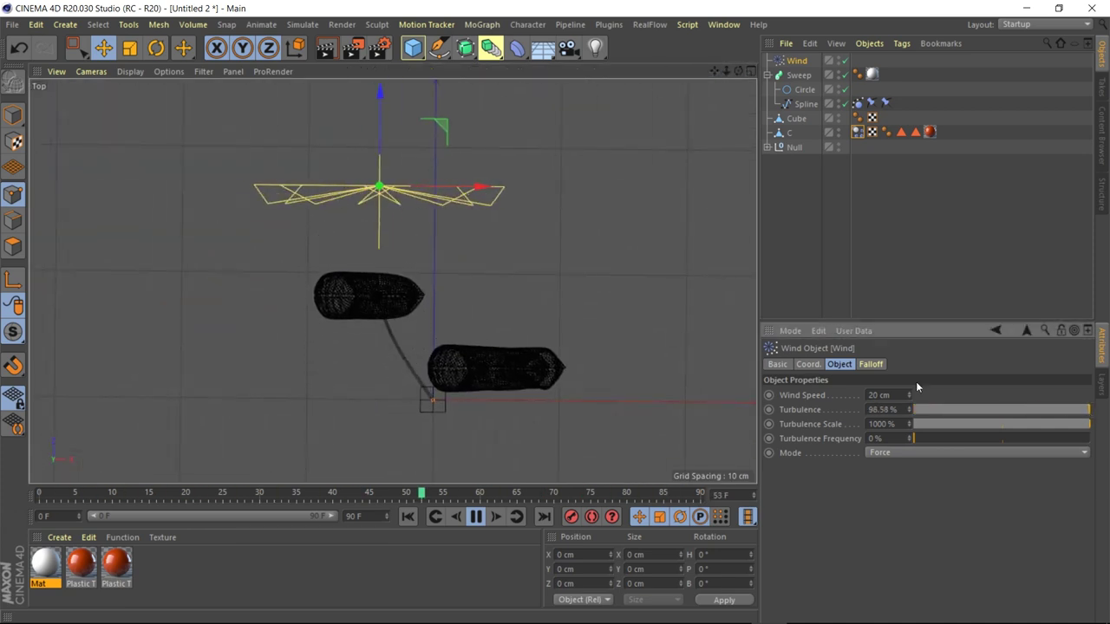
Adjust the C balloon's force settings and rotate the wind to aim at the CG balloons
{"action": "left_click", "coordinate": [857, 118]}
{"action": "left_click", "coordinate": [889, 523]}
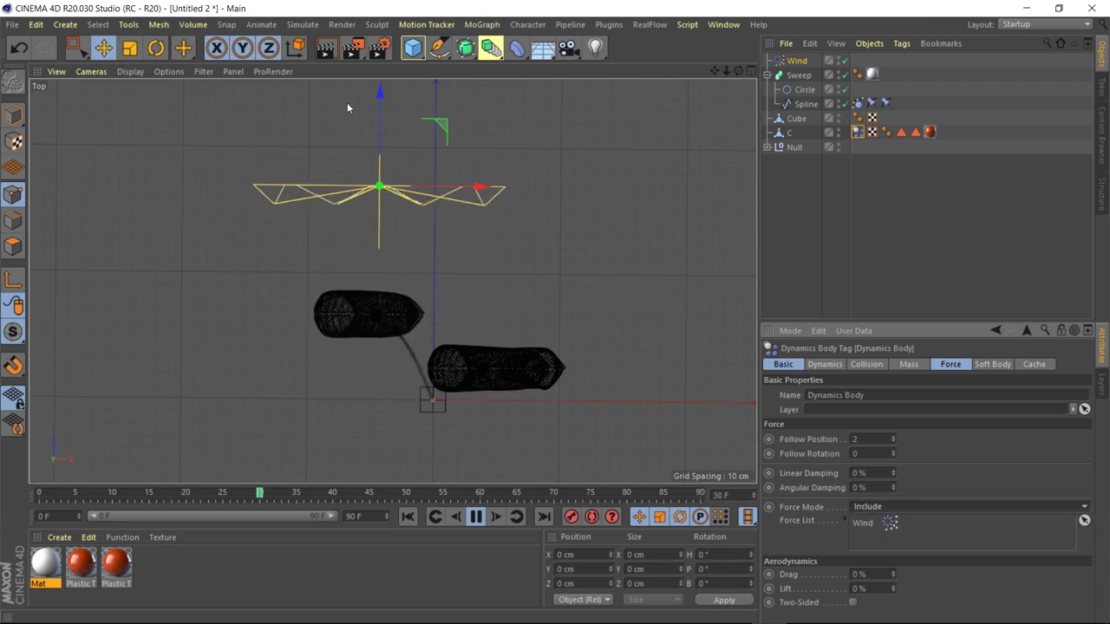
{"action": "key", "text": "r"}
{"action": "mouse_move", "coordinate": [428, 136]}
{"action": "left_mouse_down"}
{"action": "mouse_move", "coordinate": [275, 254]}
{"action": "mouse_move", "coordinate": [284, 251]}
{"action": "left_mouse_up"}
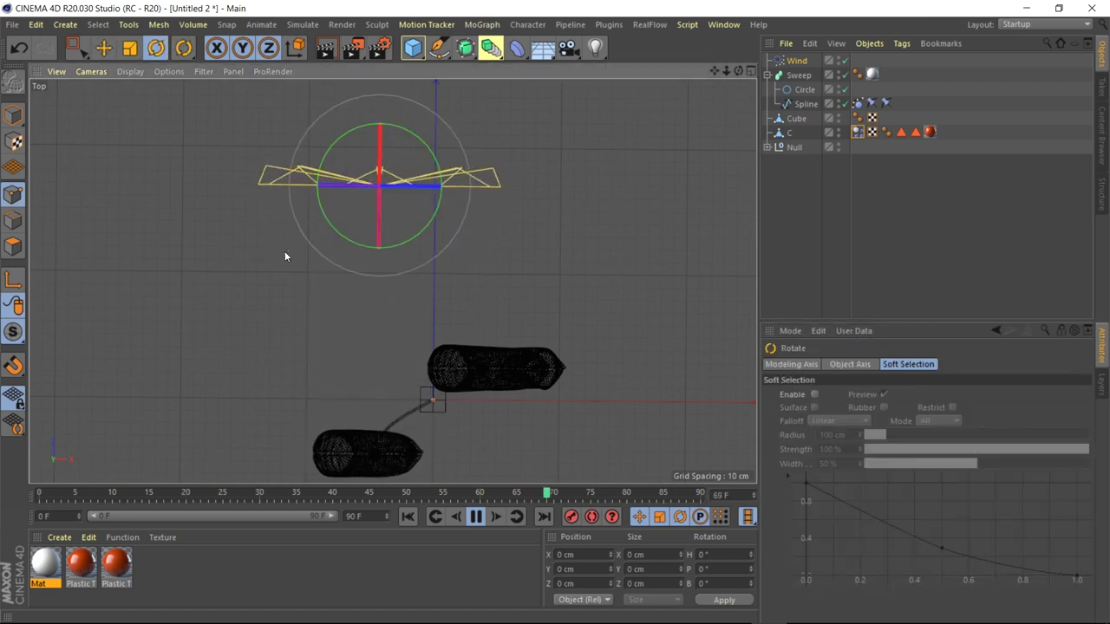
{"action": "mouse_move", "coordinate": [425, 217]}
{"action": "left_mouse_down"}
{"action": "mouse_move", "coordinate": [462, 183]}
{"action": "mouse_move", "coordinate": [512, 184]}
{"action": "mouse_move", "coordinate": [421, 203]}
{"action": "left_mouse_up"}
{"action": "key", "text": "e"}
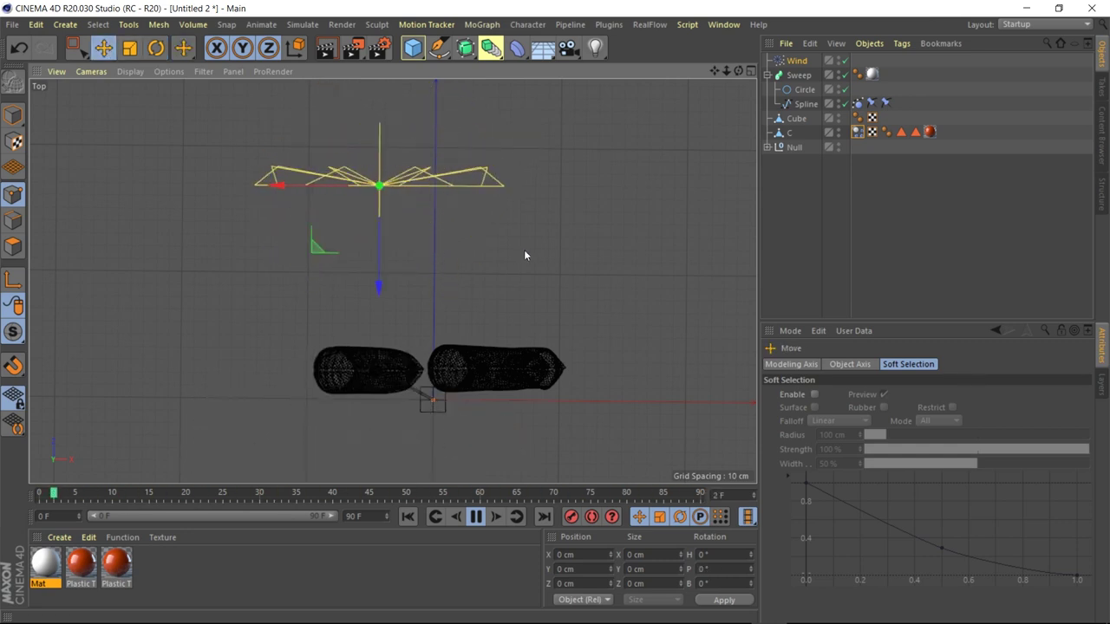
{"action": "middle_click", "coordinate": [525, 253]}
{"action": "middle_click", "coordinate": [386, 74]}
{"action": "scroll", "coordinate": [408, 225], "scroll_direction": "up", "scroll_amount": 5}
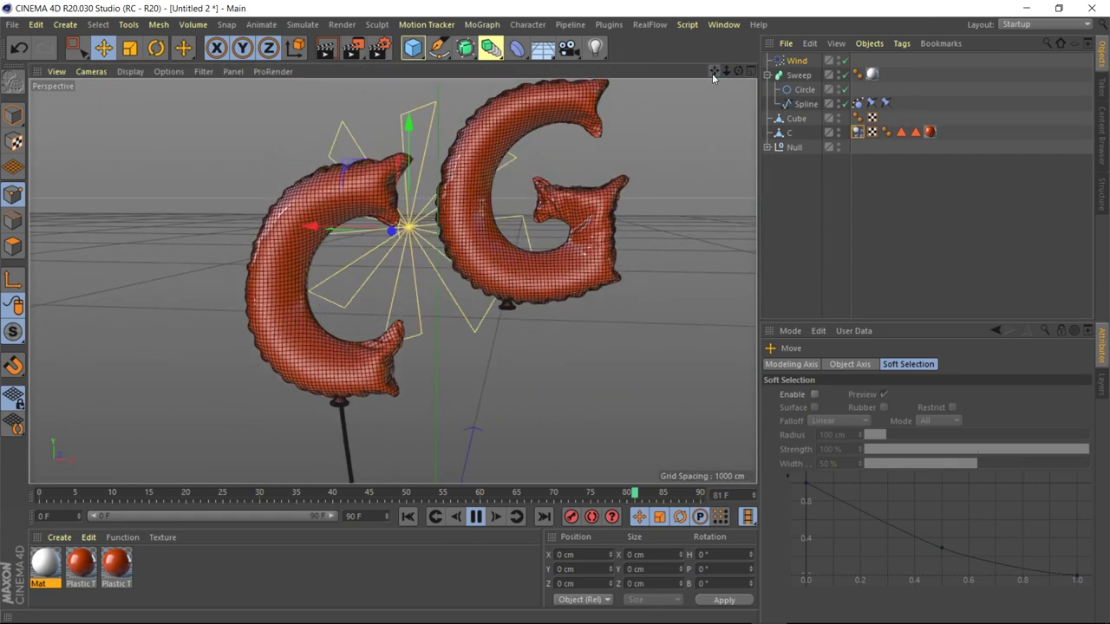
{"action": "left_click", "coordinate": [805, 89]}
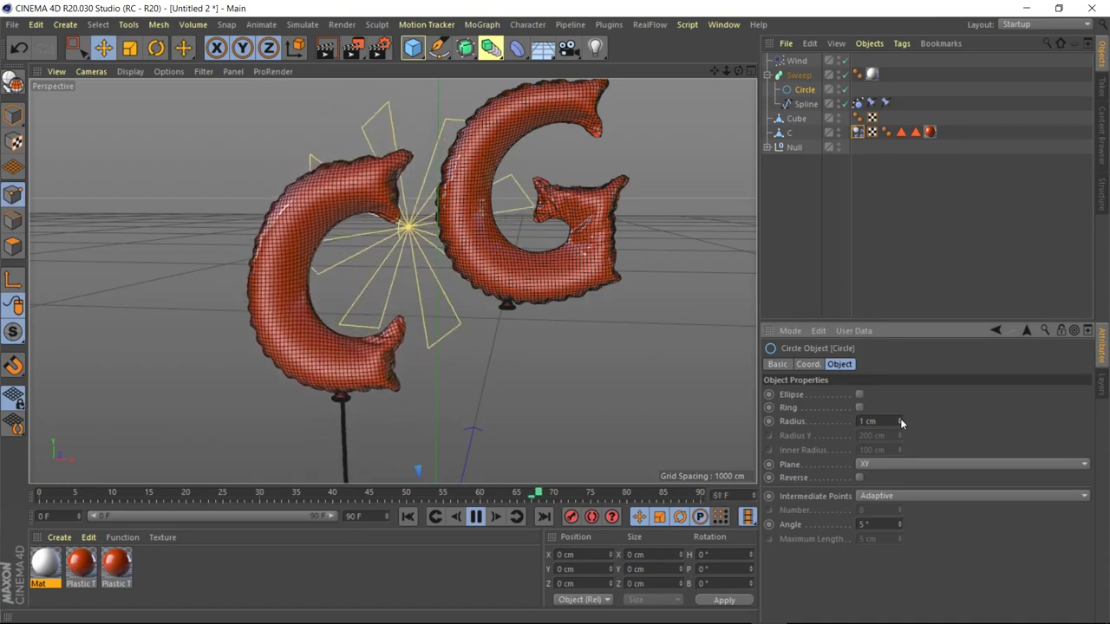
Try 0.1 cm and 0.5 cm profile circle radii, rendering to compare string thickness
{"action": "double_click", "coordinate": [867, 421]}
{"action": "type", "text": "0.1"}
{"action": "key", "text": "Return"}
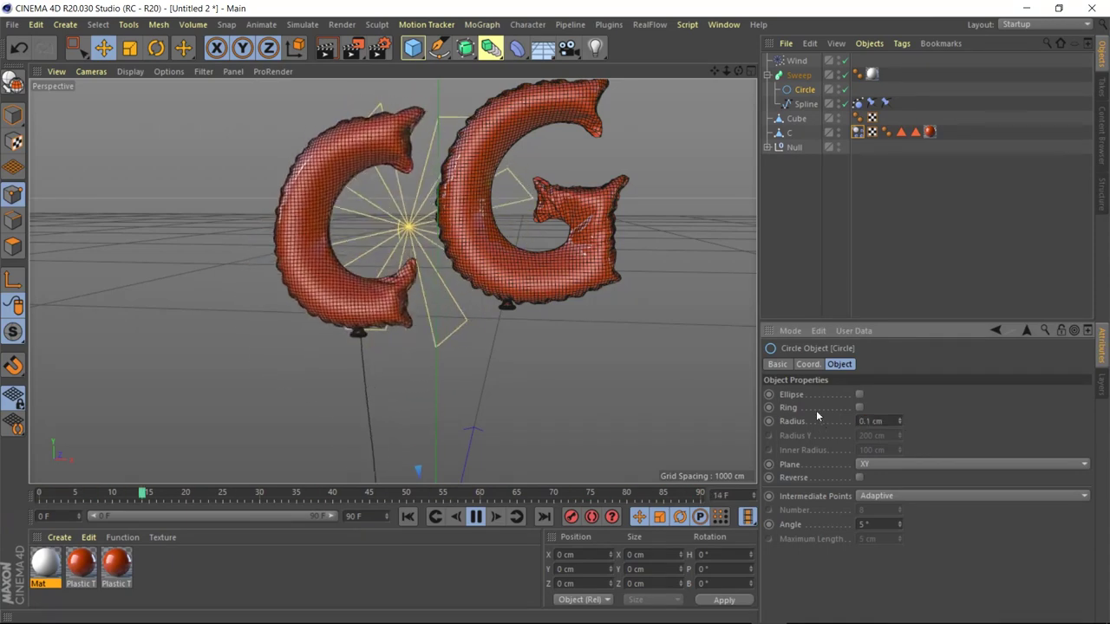
{"action": "key", "text": "ctrl+r"}
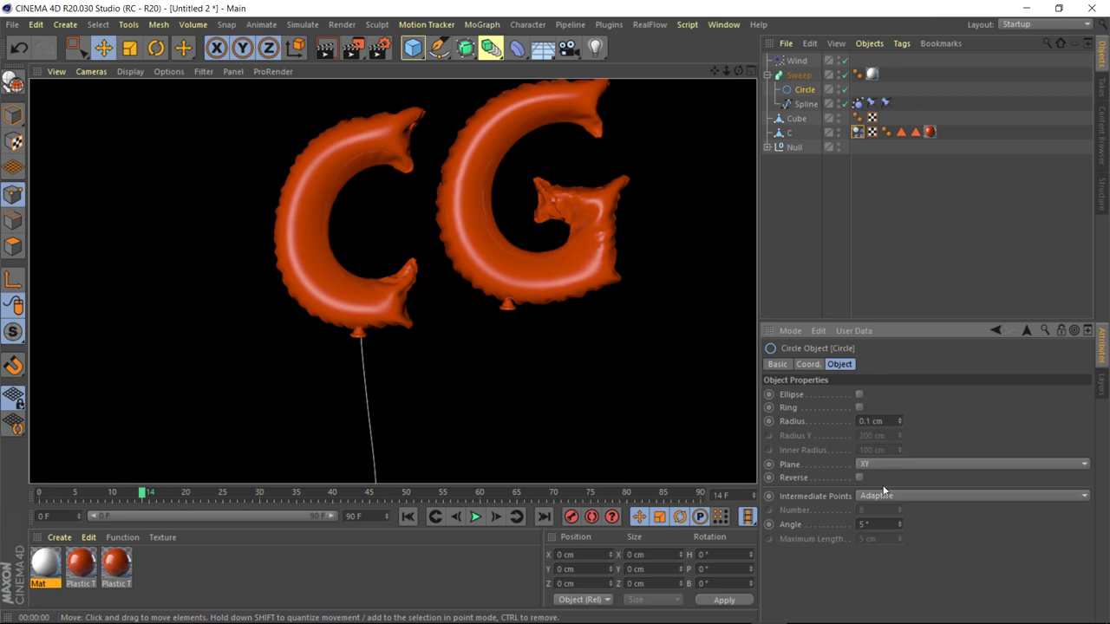
{"action": "type", "text": "0.5"}
{"action": "key", "text": "Return"}
Settle on a 0.2 cm circle radius, render, and play the animation to check the strings
{"action": "left_click", "coordinate": [333, 50]}
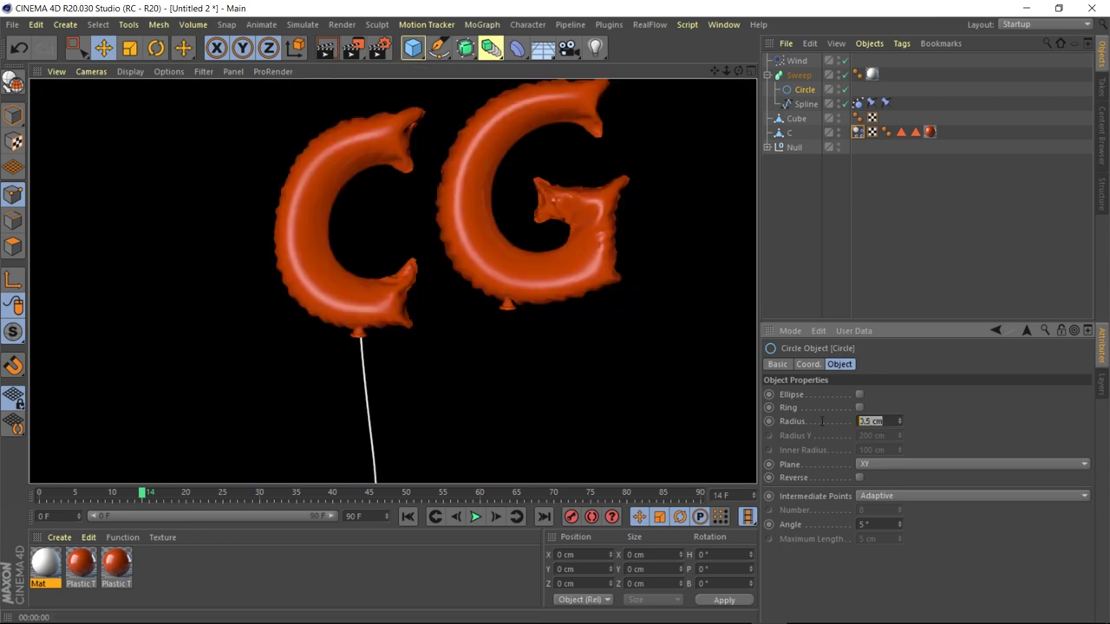
{"action": "type", "text": "0.2"}
{"action": "key", "text": "Return"}
{"action": "left_click", "coordinate": [327, 50]}
{"action": "left_click", "coordinate": [475, 516]}
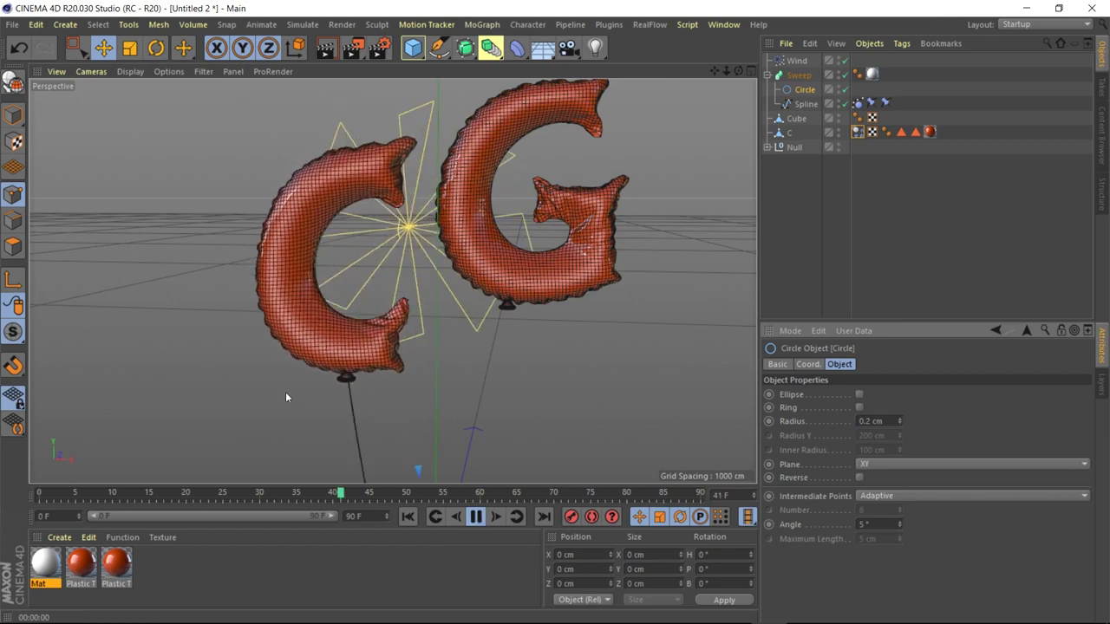
{"action": "key", "text": "F8"}
{"action": "key", "text": "shift+f"}
{"action": "scroll", "coordinate": [444, 457], "scroll_direction": "down", "scroll_amount": 5}
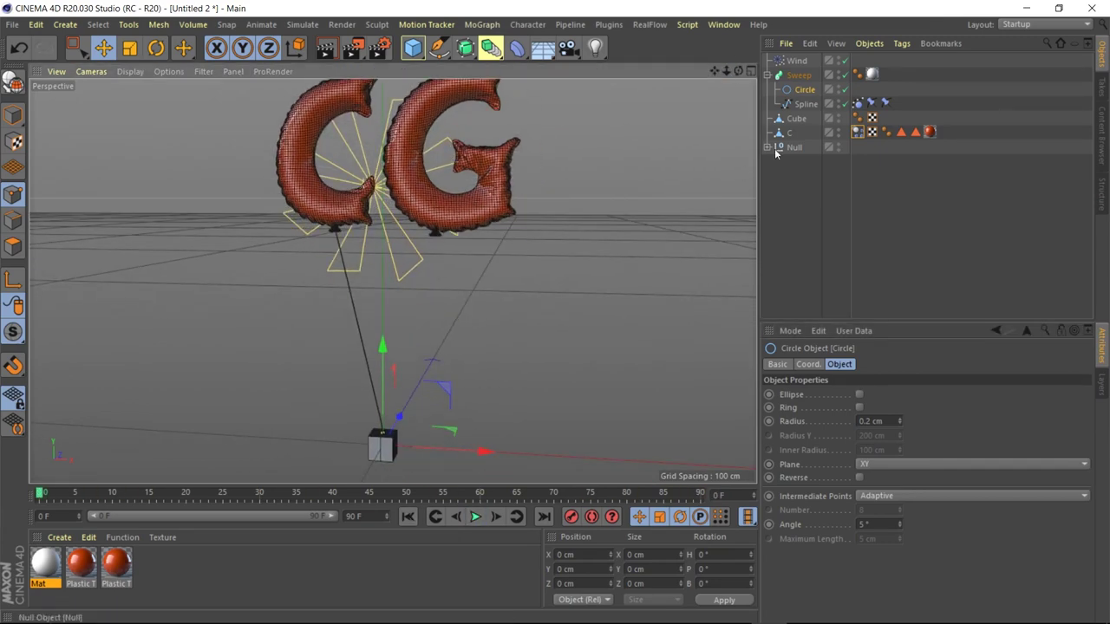
{"action": "left_click", "coordinate": [766, 76]}
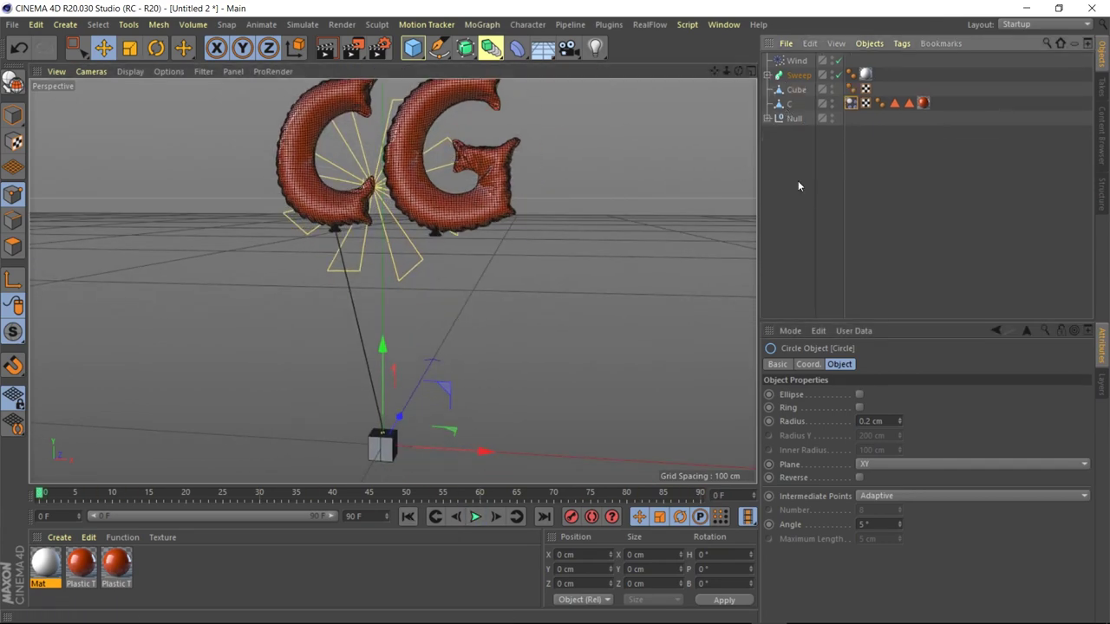
Add a null, parent Wind, Sweep and the C balloon under it, and name it Bloon C
{"action": "left_click", "coordinate": [413, 48]}
{"action": "left_click", "coordinate": [460, 65]}
{"action": "left_click", "coordinate": [306, 143]}
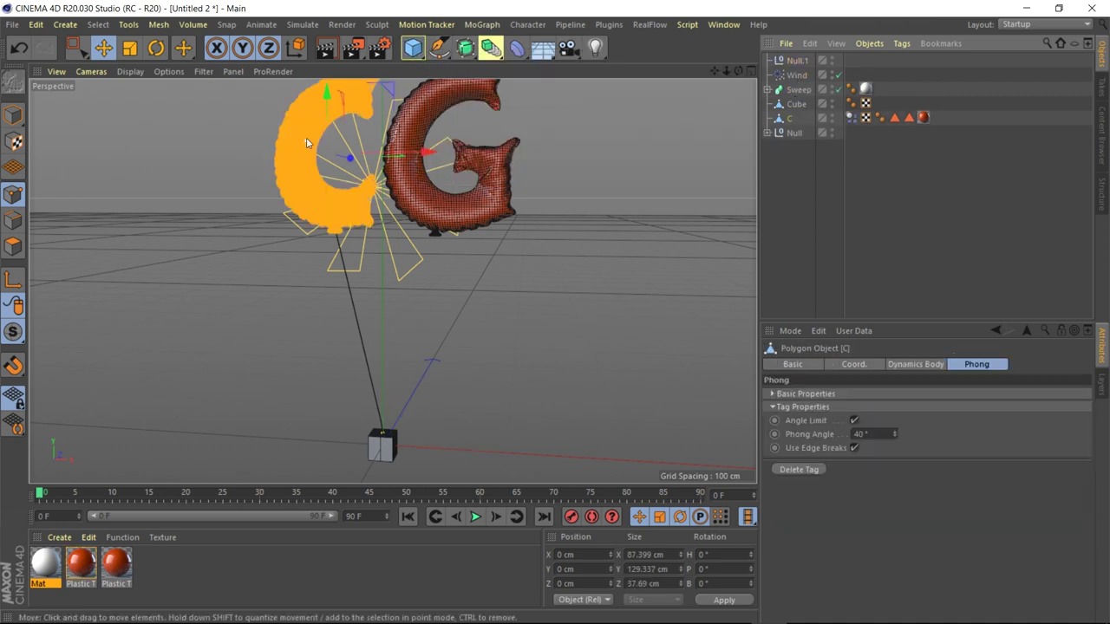
{"action": "left_click", "coordinate": [796, 74], "text": "shift"}
{"action": "left_click_drag", "start_coordinate": [796, 75], "coordinate": [798, 60]}
{"action": "left_click", "coordinate": [800, 59]}
{"action": "type", "text": "Bloon C"}
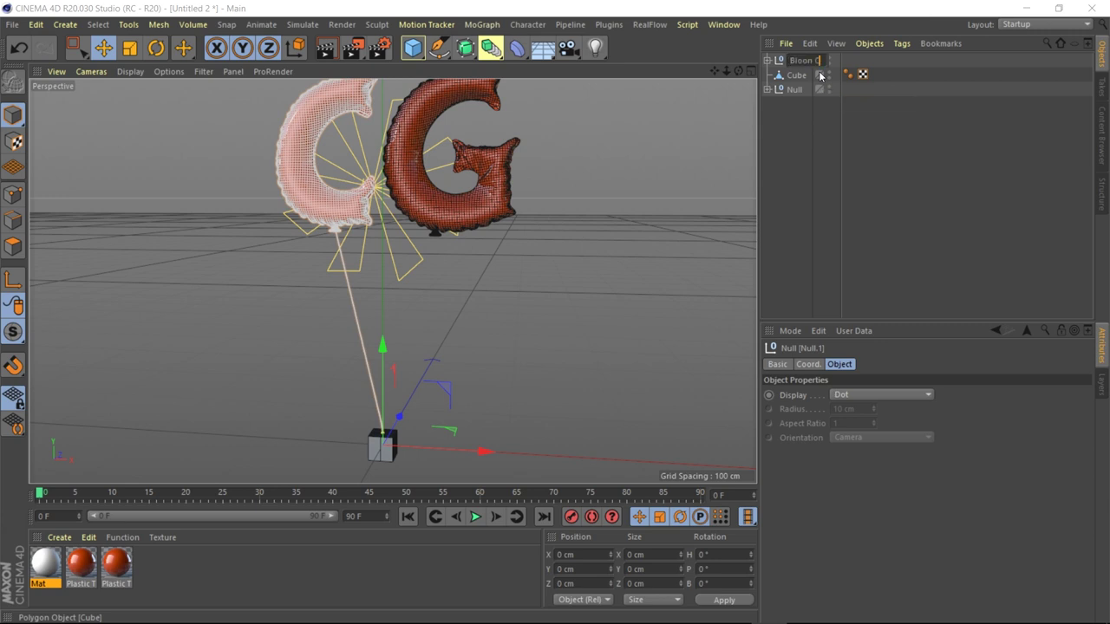
{"action": "key", "text": "Return"}
Rename the Cube object to Wait
{"action": "double_click", "coordinate": [798, 75]}
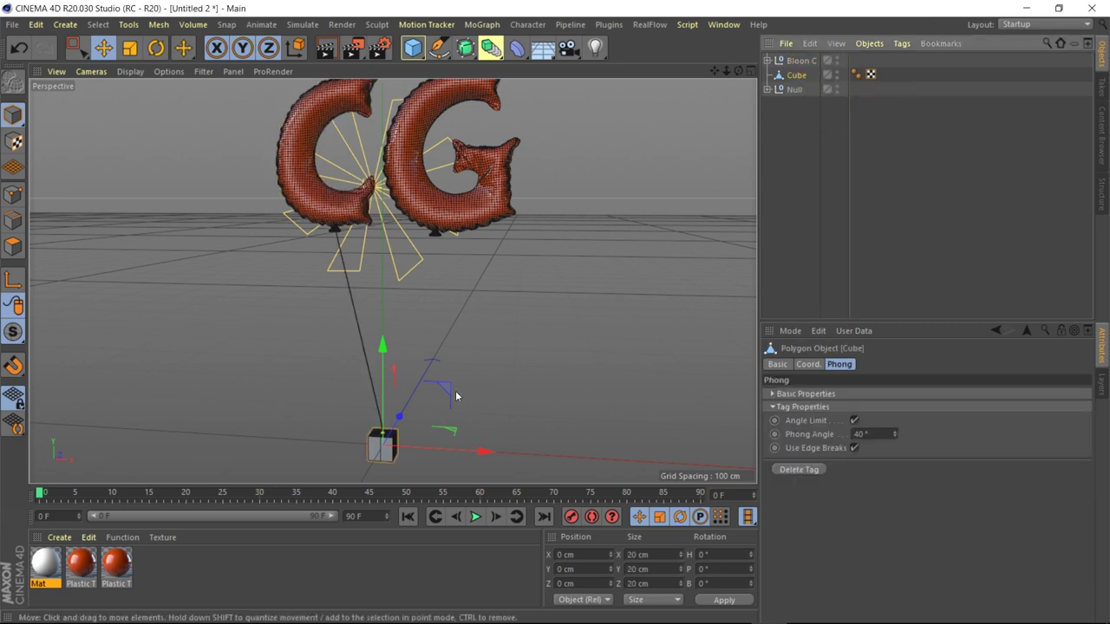
{"action": "type", "text": "Wait"}
{"action": "key", "text": "Return"}
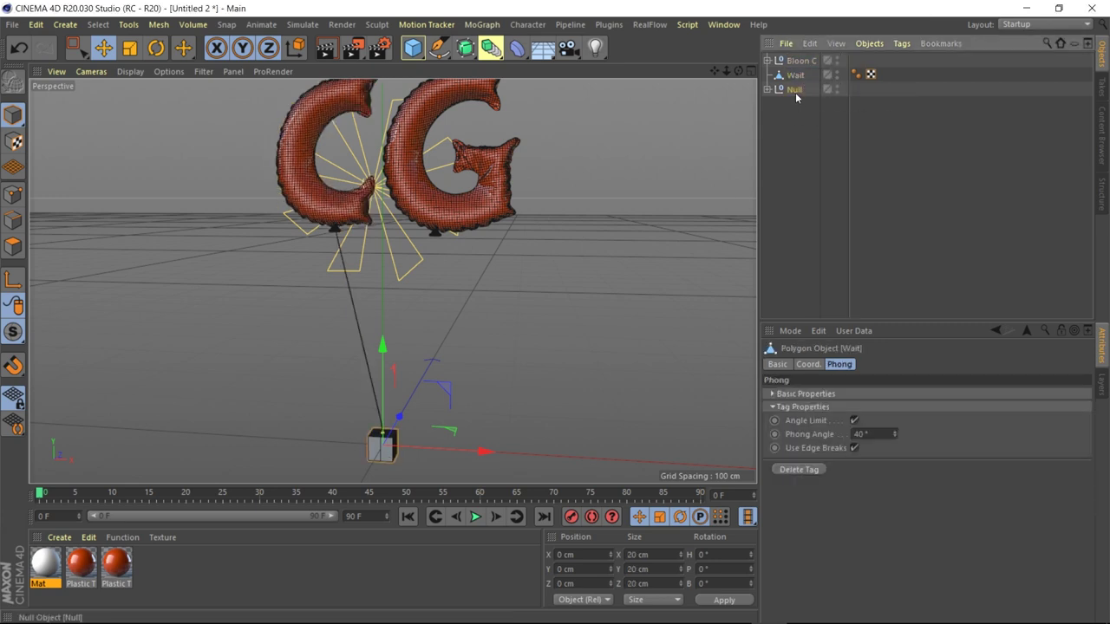
{"action": "left_click", "coordinate": [794, 89]}
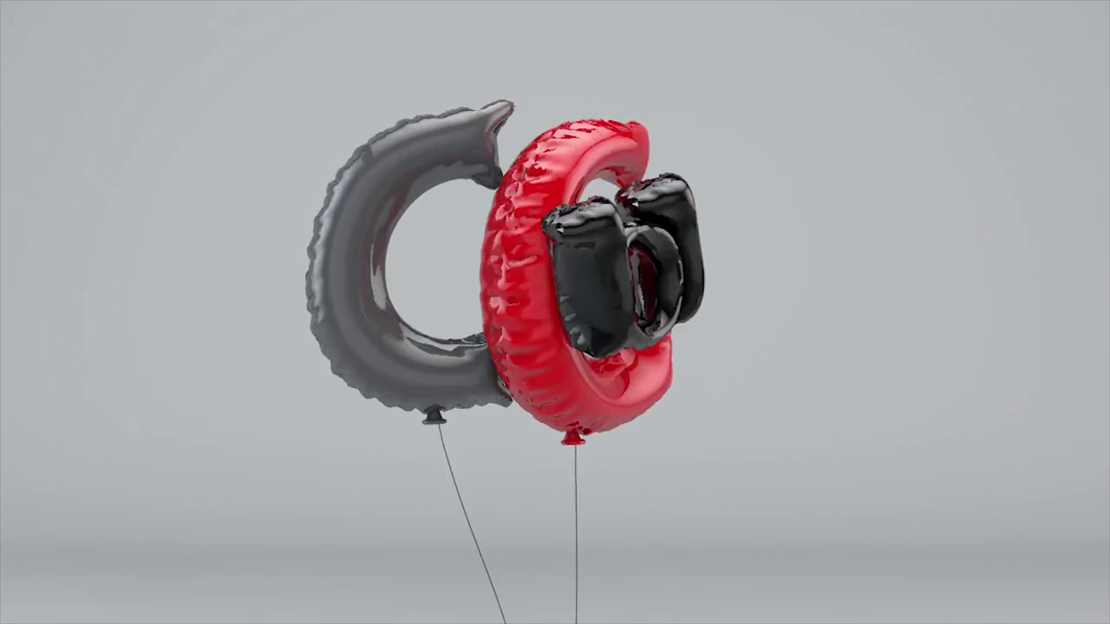